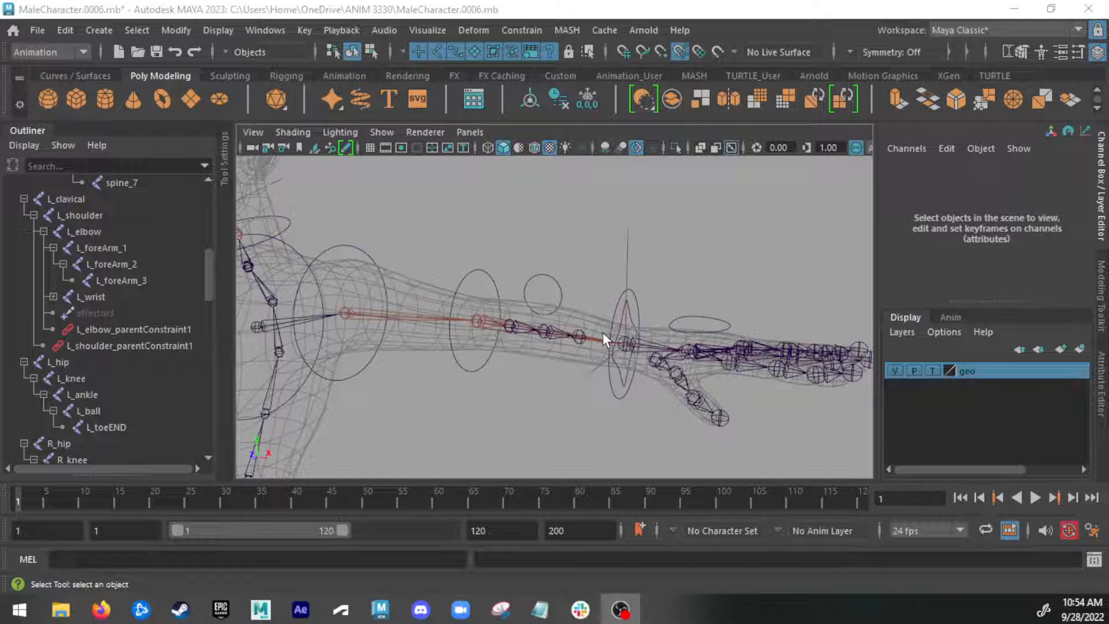
Step: Check the FK IK Switch on L_hand_CTRL, then test-move L_IK_wrist_CTRL toward the elbow and undo the move
left_click(698, 317)
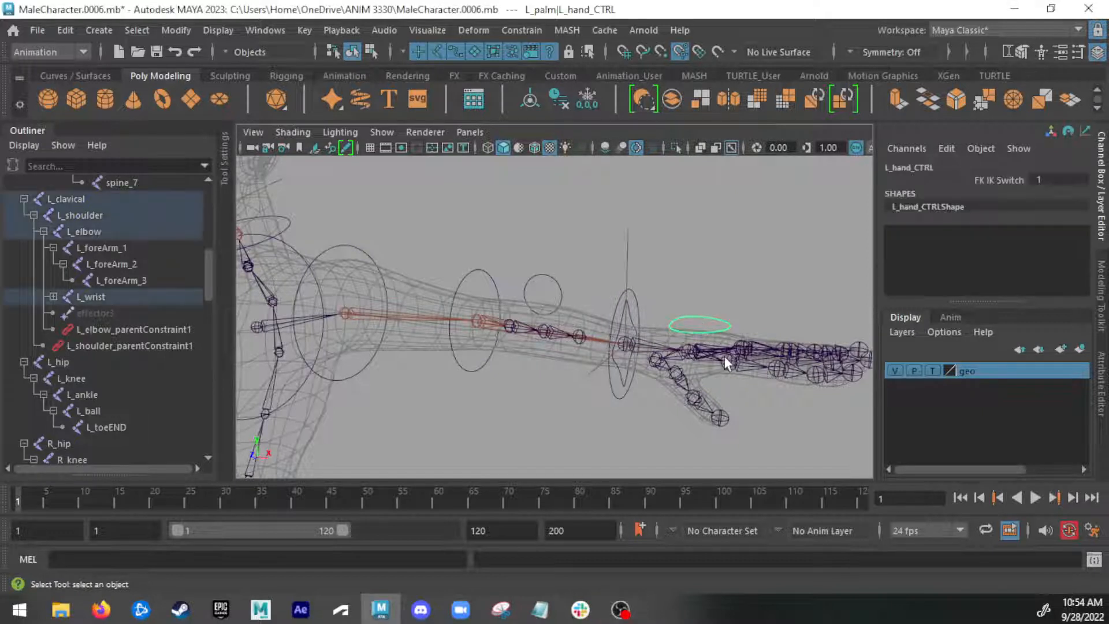
scroll(584, 338, "down", 2)
scroll(584, 337, "up", 3)
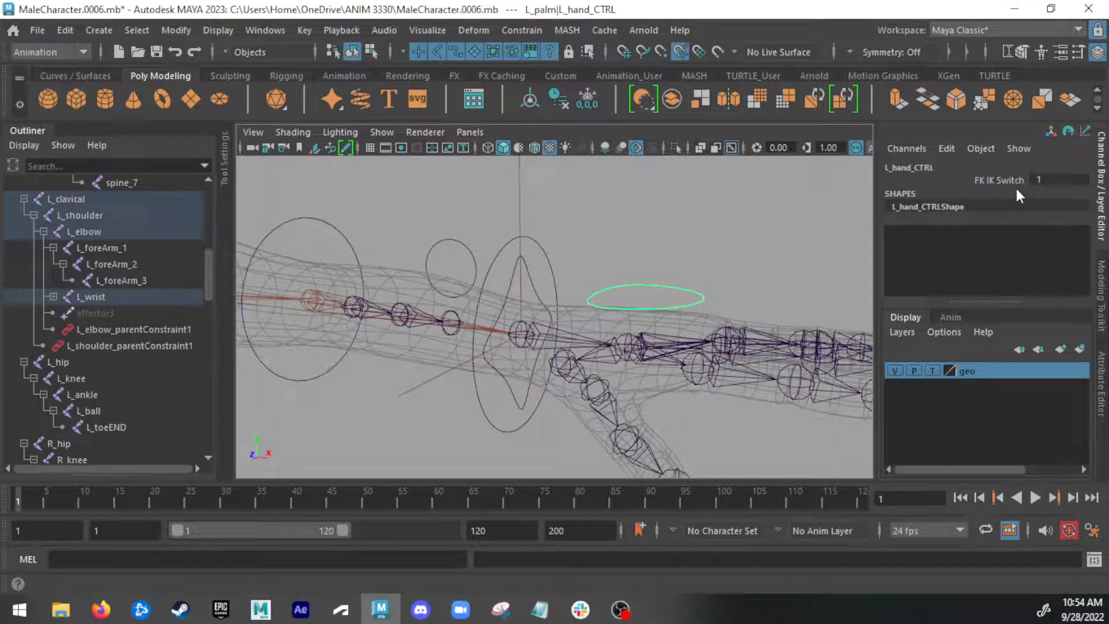
left_click(528, 282)
key("w")
left_click_drag(528, 282, 451, 309)
key("ctrl+z")
key("ctrl+z")
key("ctrl+z")
key("ctrl+z")
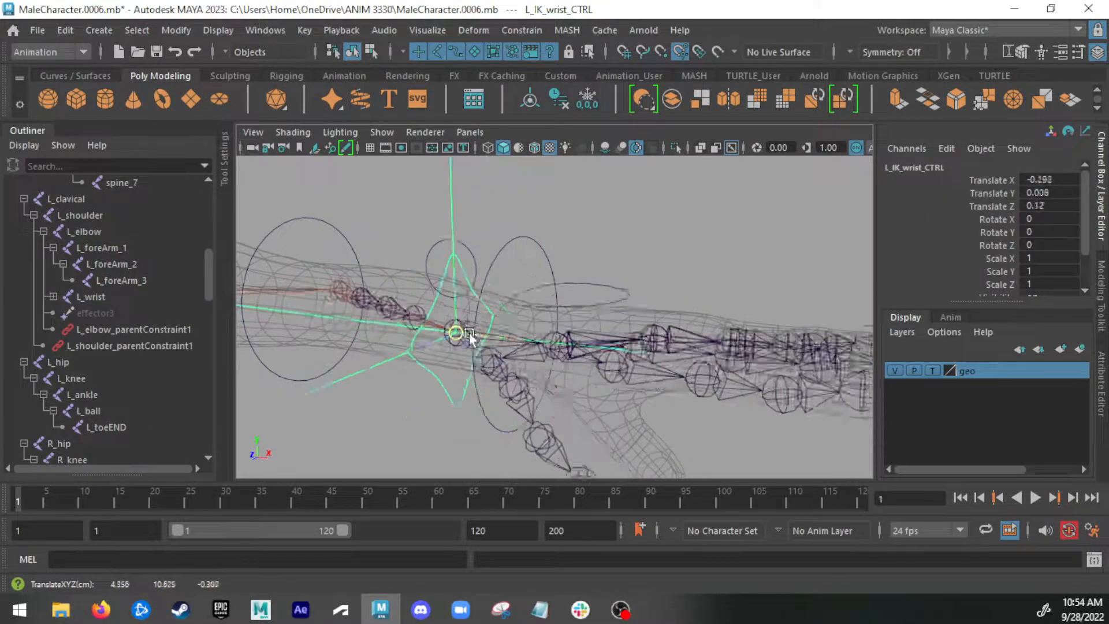
Step: Test-rotate L_FK_wrist_CTRL to see how the hand follows, and undo the rotation
left_click(549, 269)
key("e")
left_click_drag(550, 269, 558, 299)
key("ctrl+z")
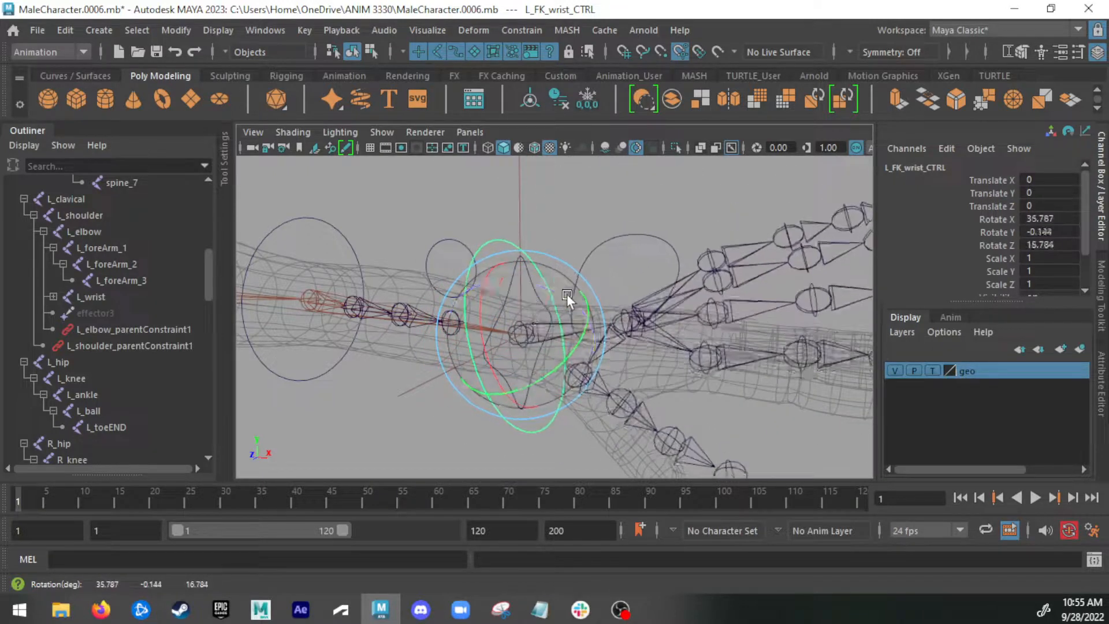
key("ctrl+z")
key("ctrl+z")
key("q")
Step: Test-rotate L_IK_wrist_CTRL against the hand joints and undo the rotation
left_click_drag(565, 340, 554, 317, "alt")
key("e")
left_click_drag(521, 258, 556, 286)
key("ctrl+z")
left_click(515, 288)
key("ctrl+z")
key("q")
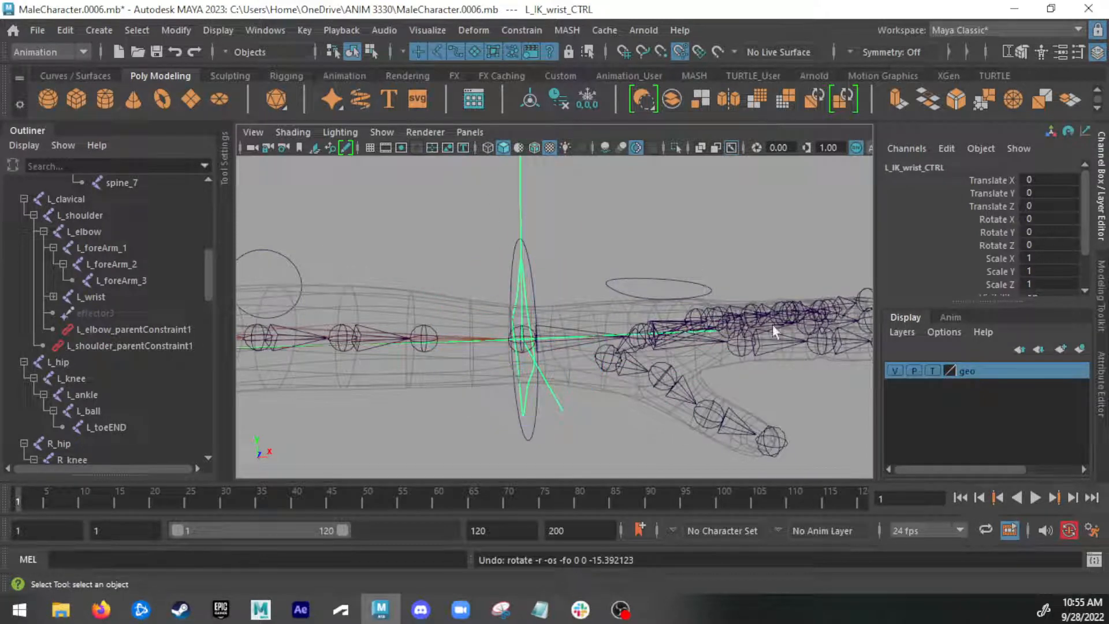
left_click_drag(661, 250, 543, 327, "alt")
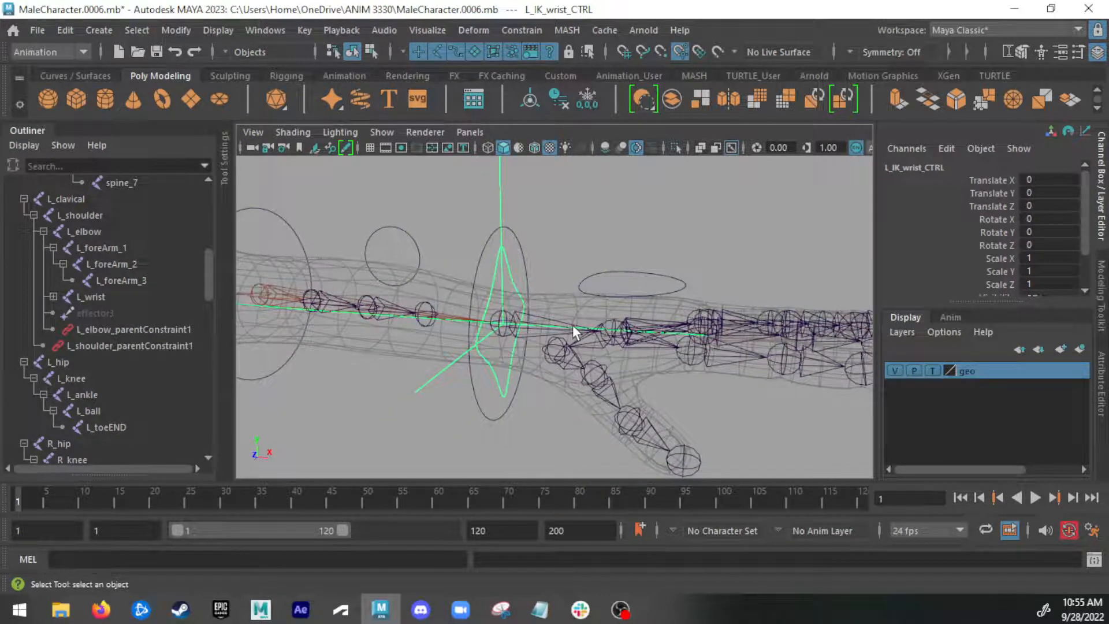
Step: Examine L_hand_CTRL, L_IK_wrist_CTRL and the L_wrist joint by selecting them around the wrist
left_click(652, 275)
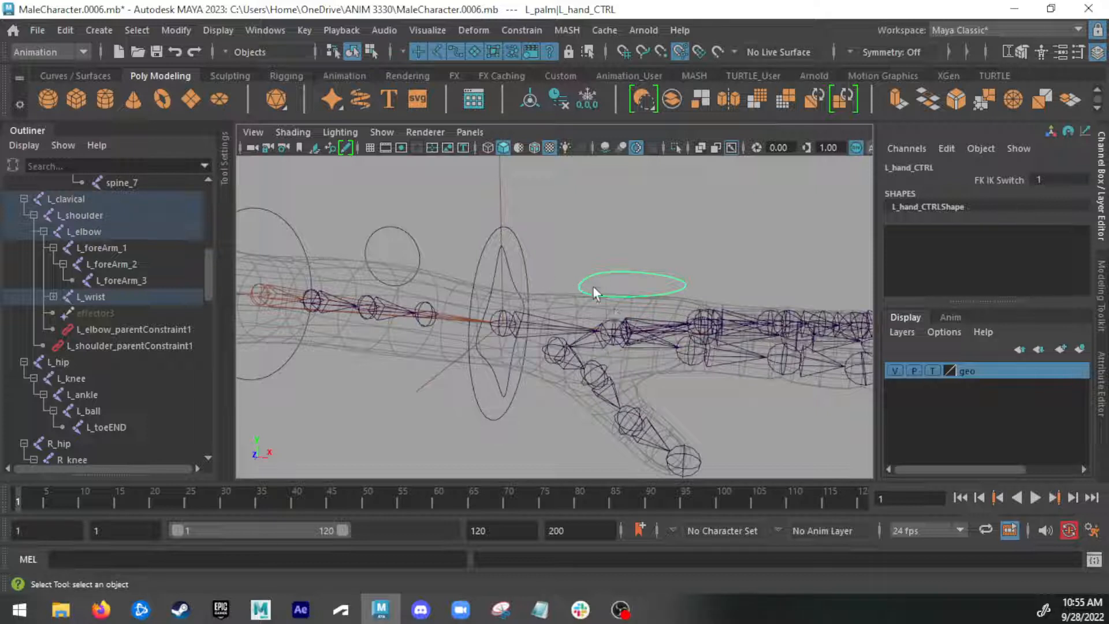
left_click(512, 287)
left_click(521, 289)
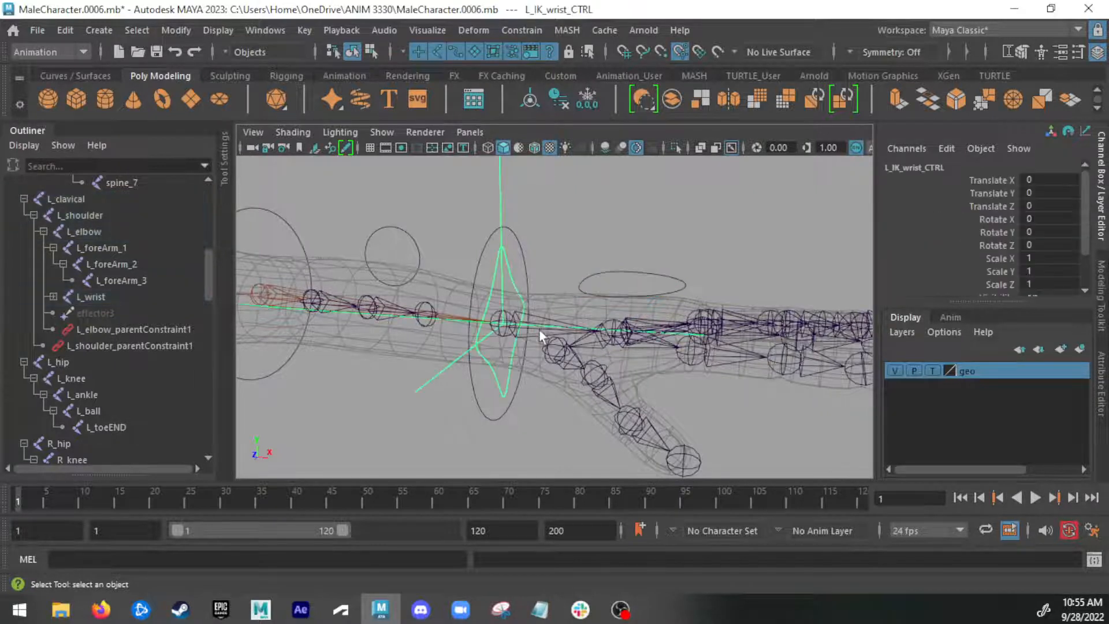
left_click_drag(523, 337, 550, 333, "alt")
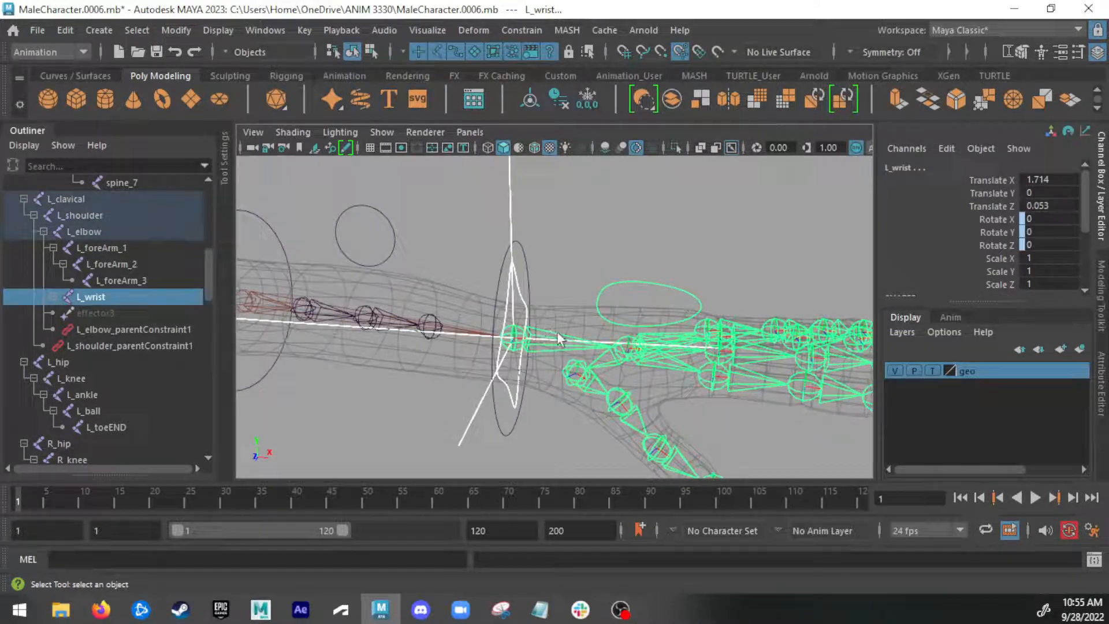
left_click(526, 303)
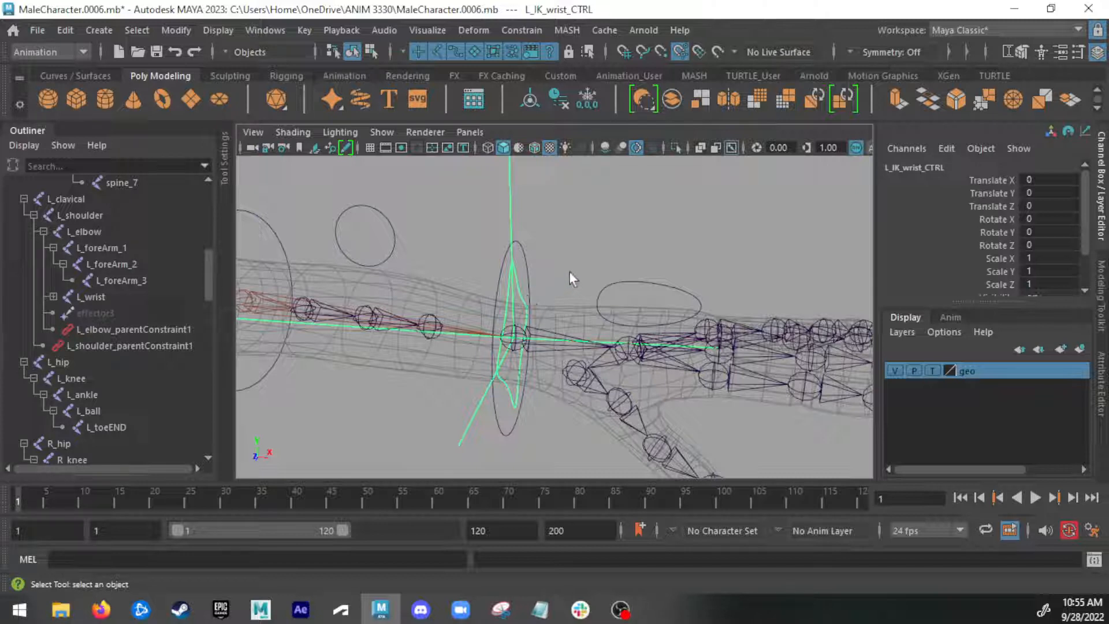
Step: Test-rotate L_wrist_ikHandle and L_IK_wrist_CTRL, undoing each rotation
left_click(512, 229)
key("e")
left_click_drag(538, 331, 503, 316)
key("ctrl+z")
key("q")
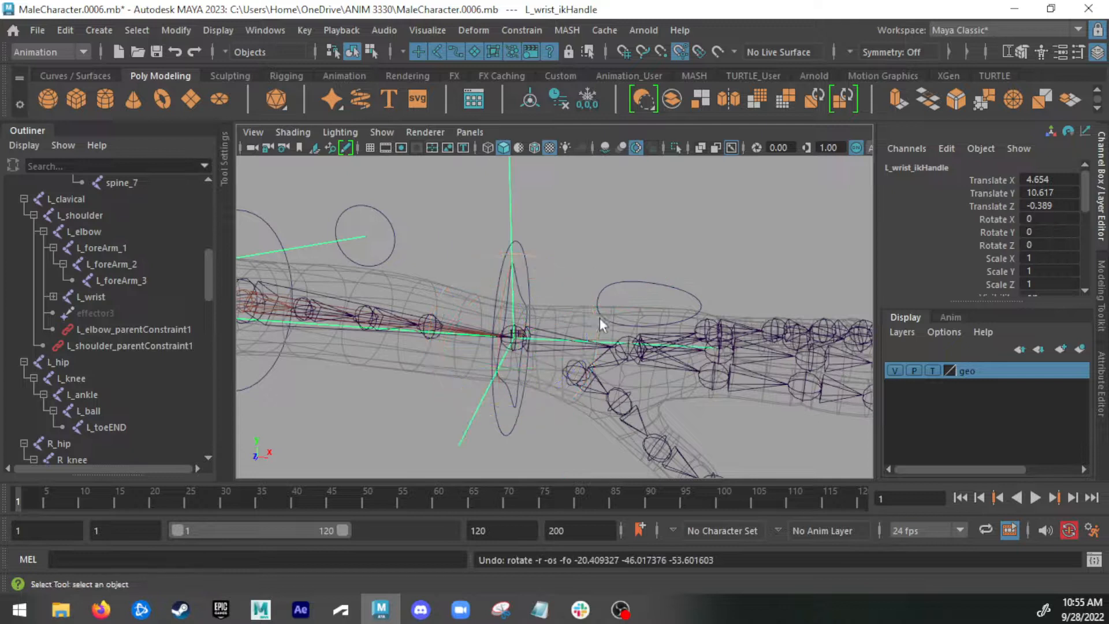
left_click(518, 298)
key("e")
mouse_move(547, 276)
left_mouse_down()
mouse_move(573, 313)
mouse_move(535, 273)
left_mouse_up()
key("ctrl+z")
key("q")
left_click_drag(737, 358, 625, 245, "alt")
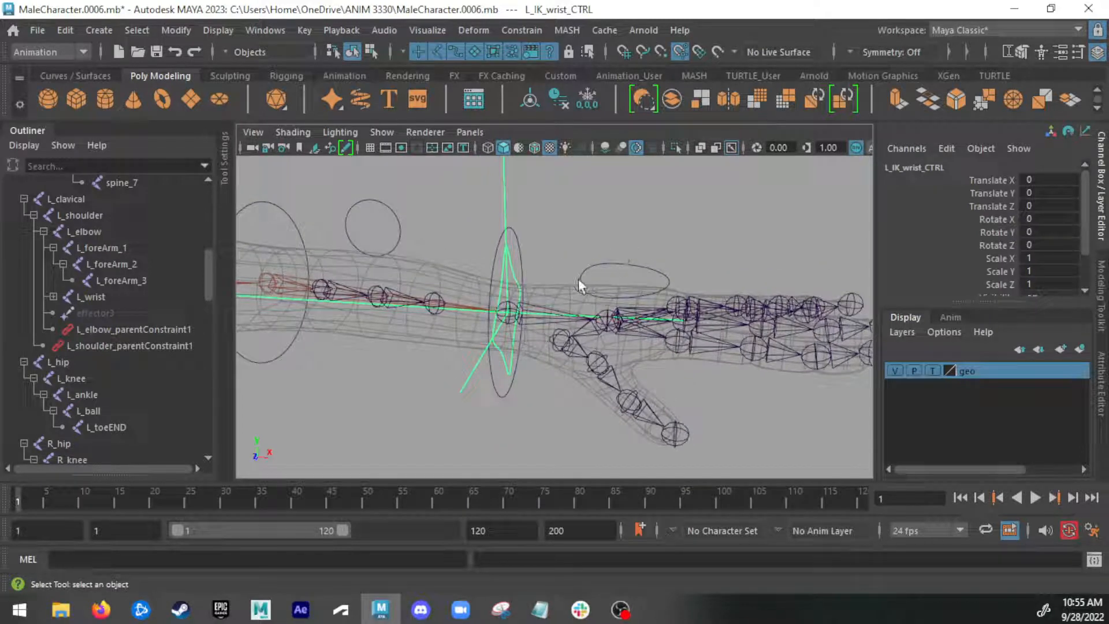
Step: Rename the parent constraint under the L_wrist joint as L_FK_wrist_parentConstraint1
left_click(557, 248)
left_click(535, 304)
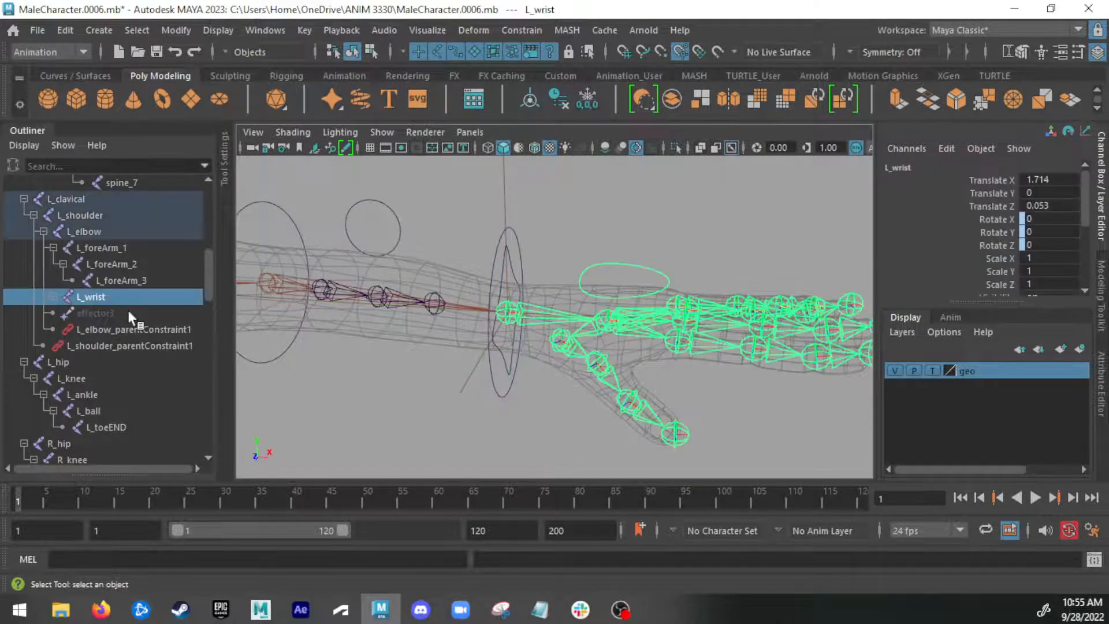
left_click(54, 296)
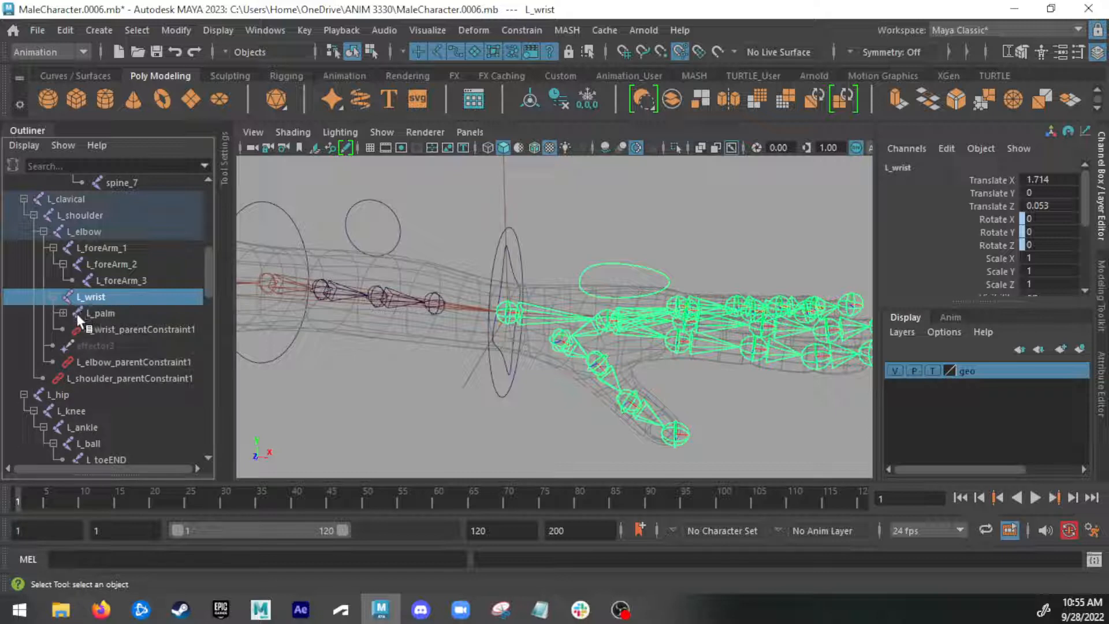
double_click(130, 330)
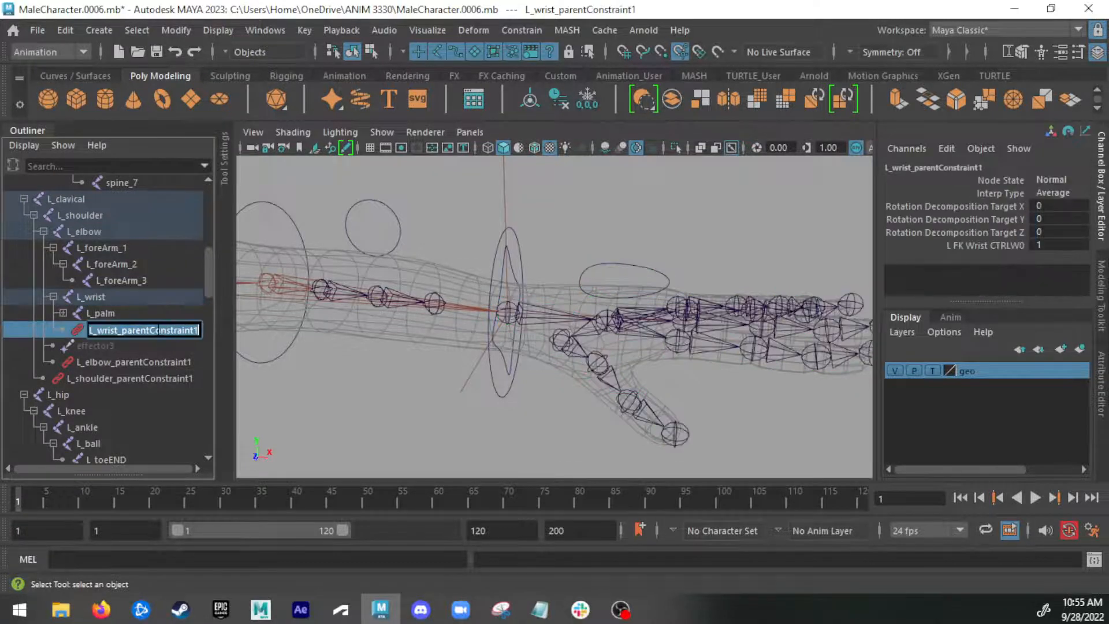
left_click(159, 330)
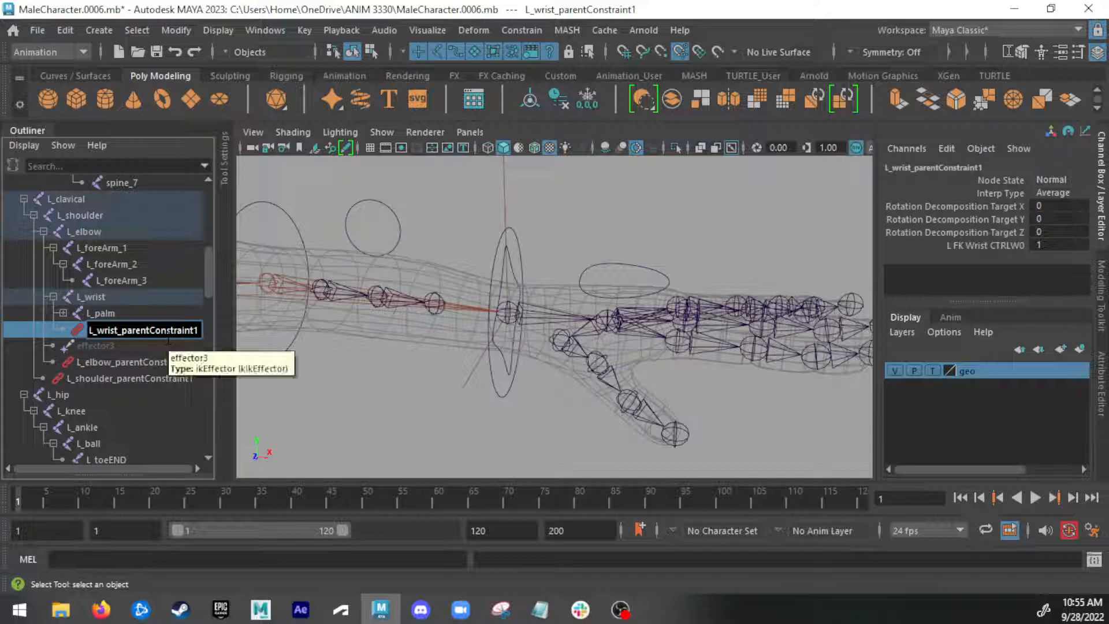
type("FK_")
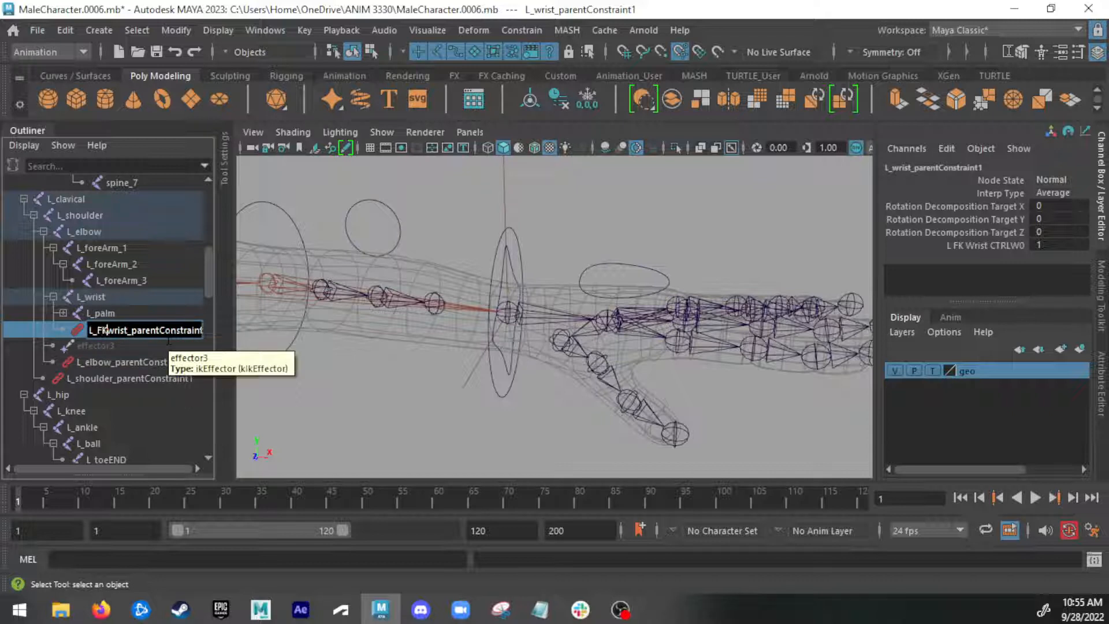
key("Return")
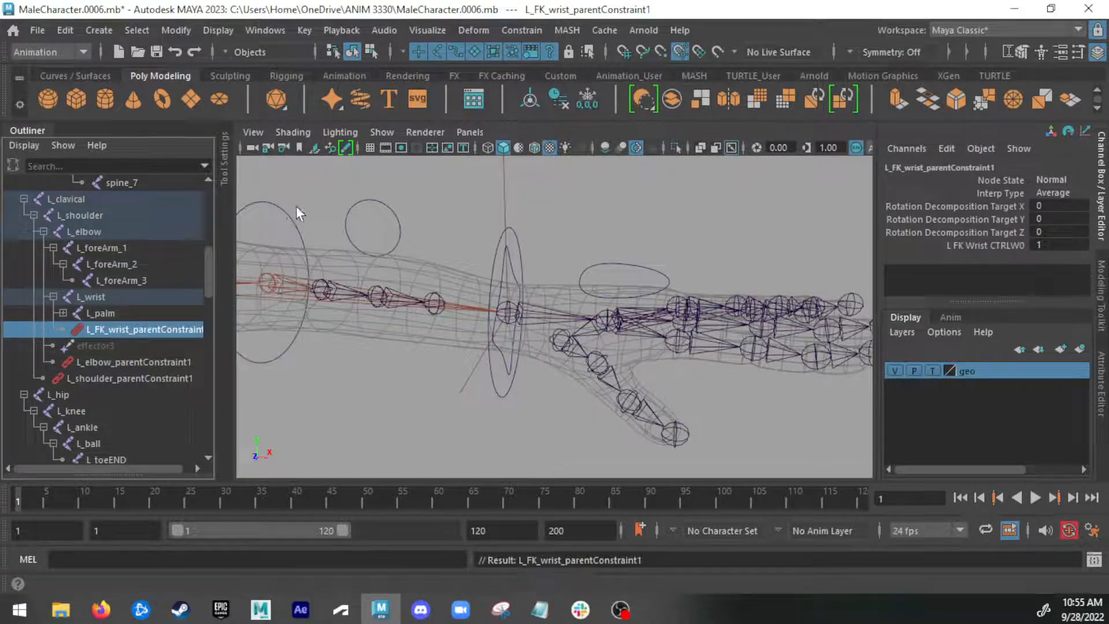
Step: Test-rotate L_FK_wrist_CTRL with its renamed constraint and undo the rotation
left_click(512, 269)
left_click(519, 248)
key("e")
mouse_move(520, 248)
left_mouse_down()
mouse_move(484, 255)
mouse_move(516, 285)
mouse_move(508, 297)
mouse_move(504, 271)
mouse_move(517, 251)
mouse_move(507, 251)
left_mouse_up()
key("ctrl+z")
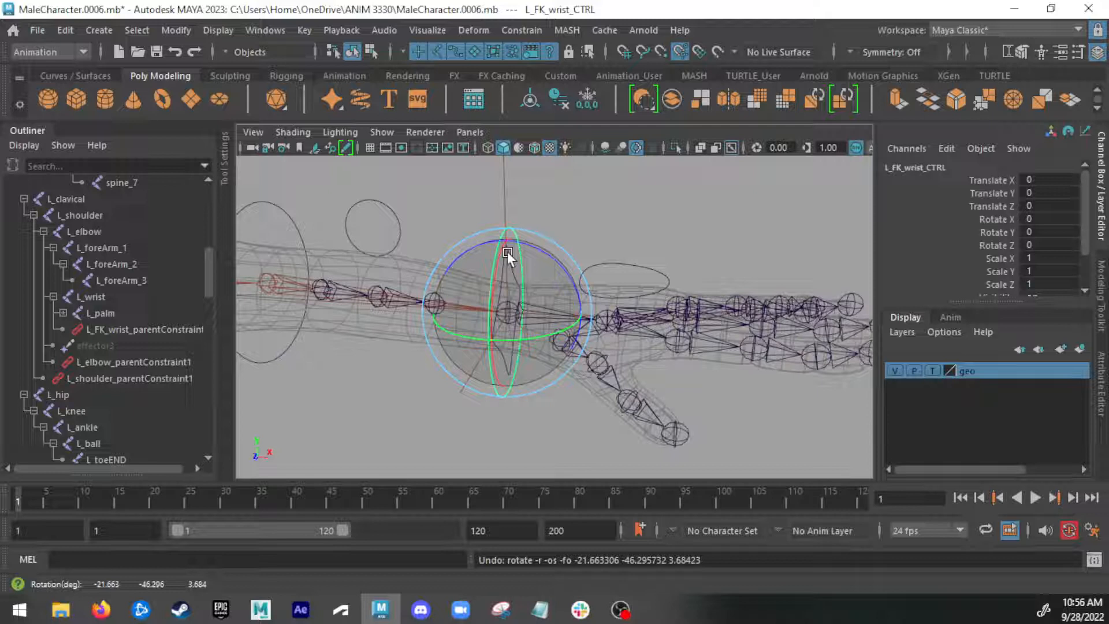
key("q")
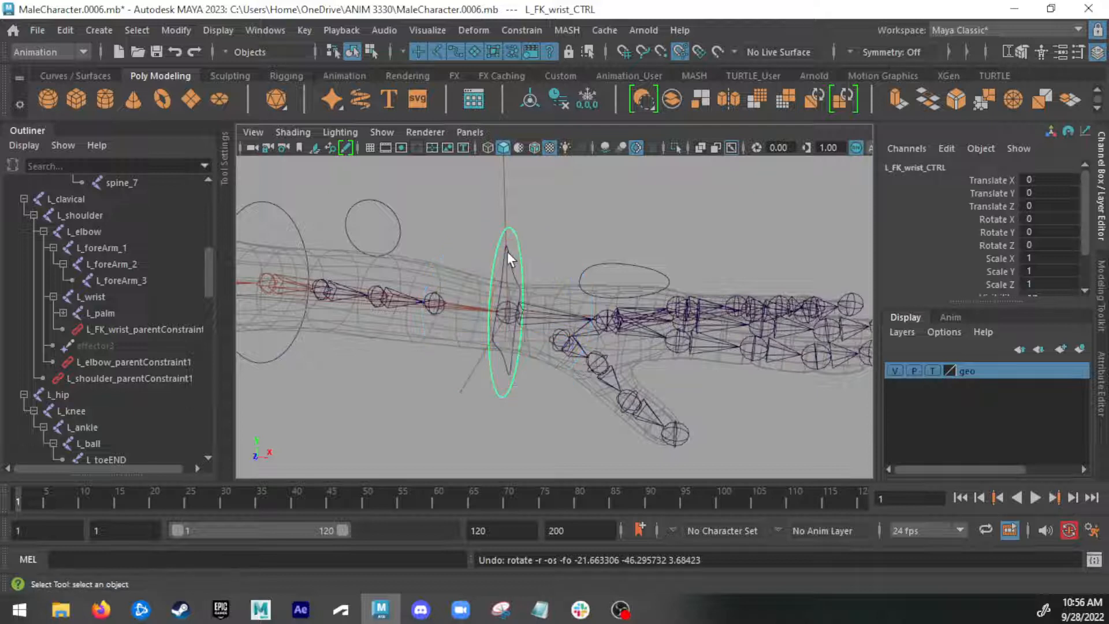
Step: Parent-constrain the L_wrist joint to L_IK_wrist_CTRL with Maintain offset on, all rotate axes and no translation
left_click(556, 312)
left_click(104, 282)
left_click(130, 298)
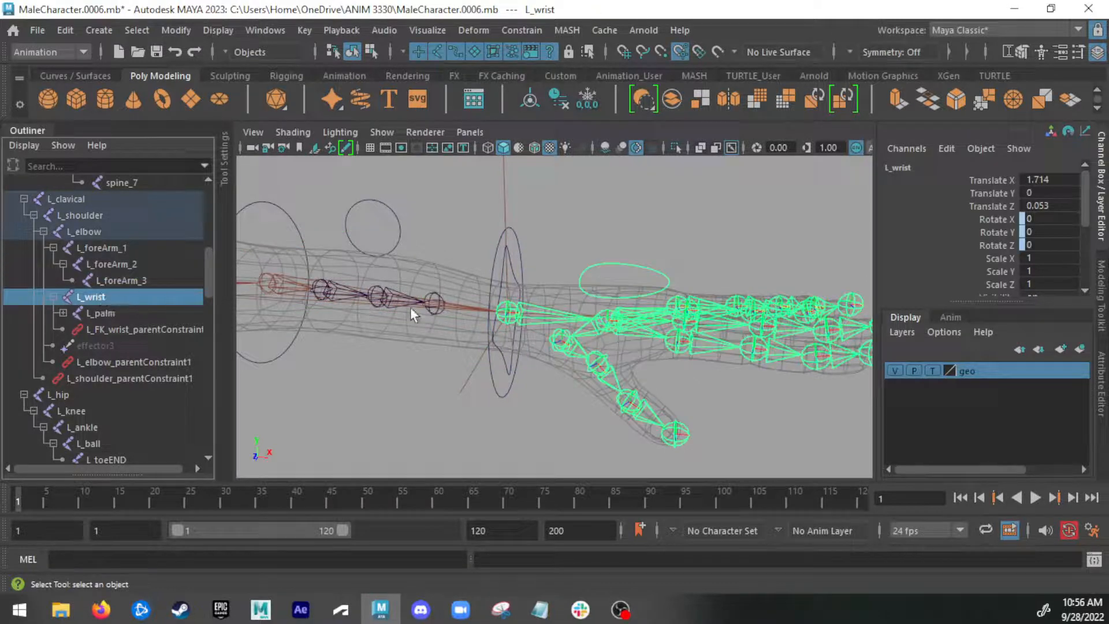
left_click(511, 269)
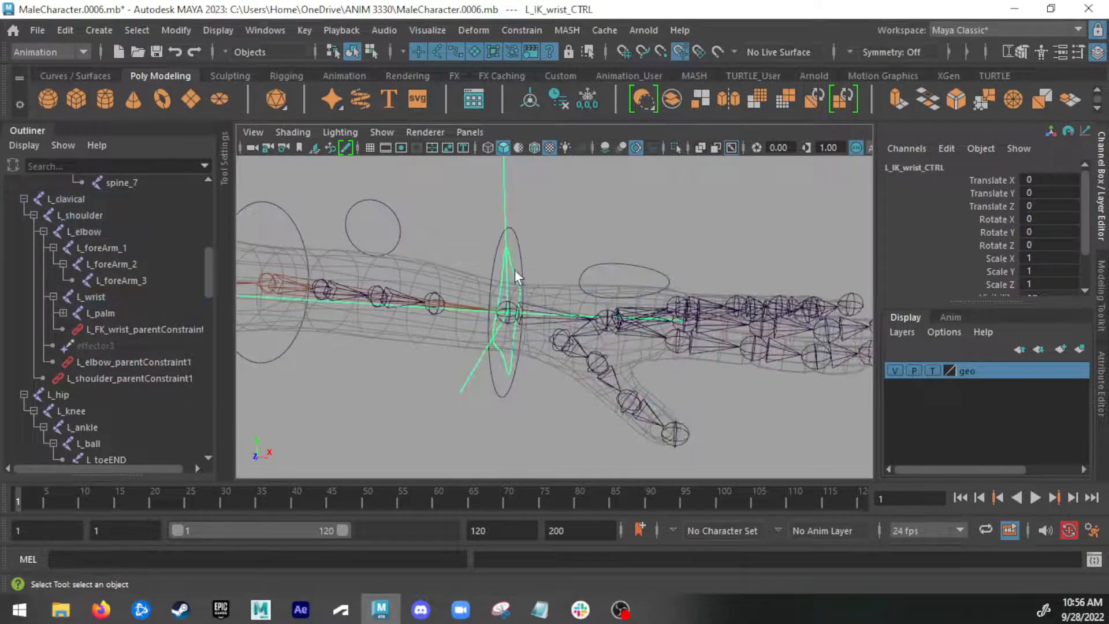
middle_click_drag(506, 202, 511, 254, "alt")
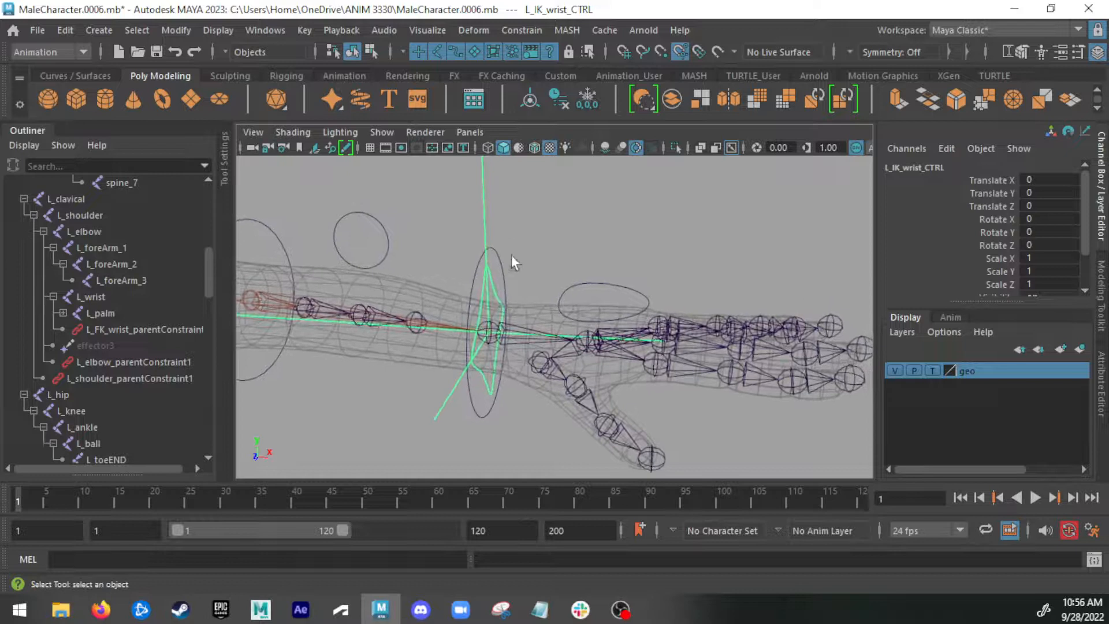
left_click(519, 339)
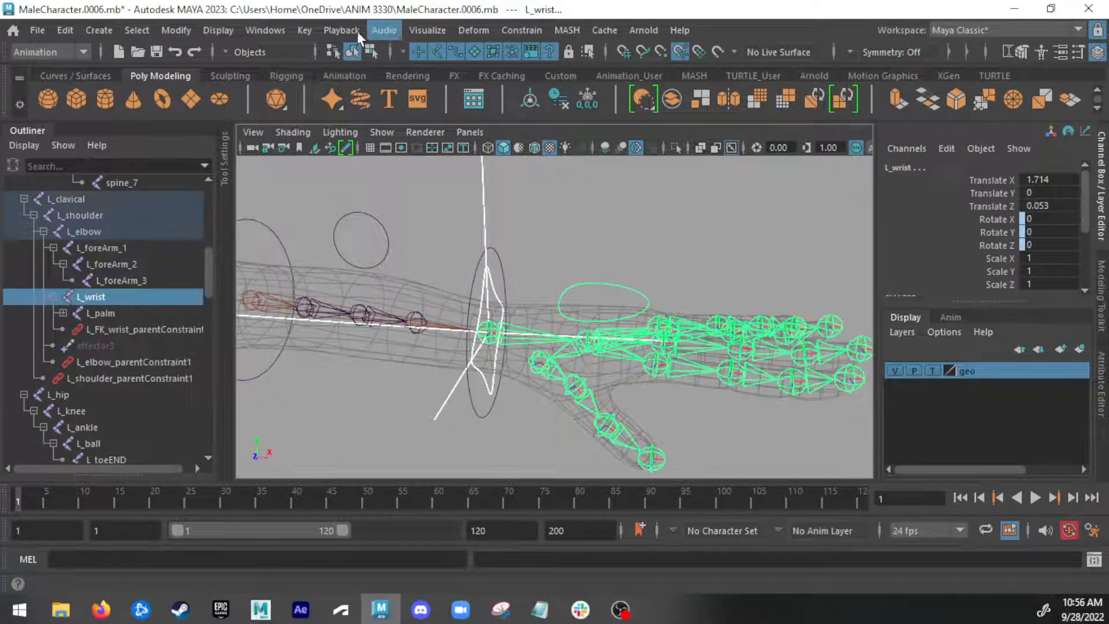
left_click(61, 52)
left_click(45, 87)
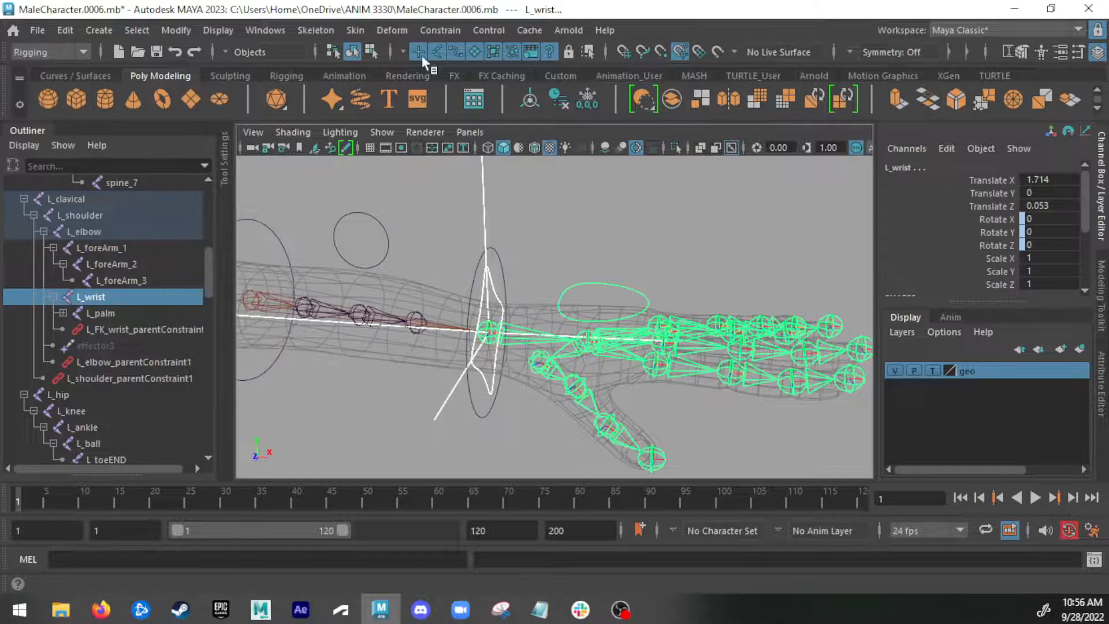
left_click(432, 28)
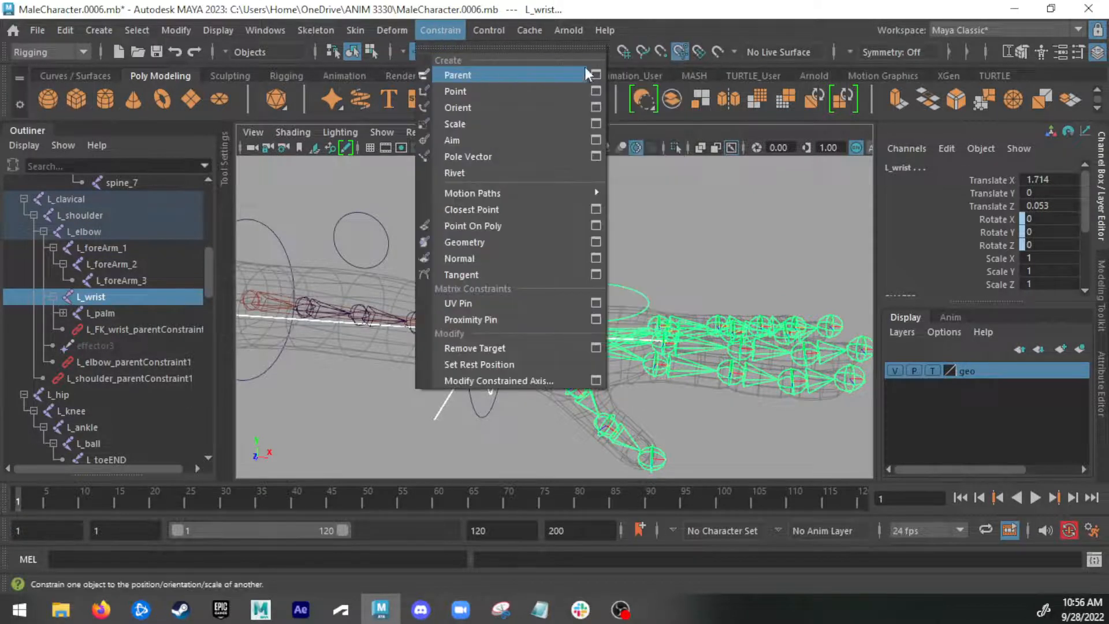
left_click(602, 68)
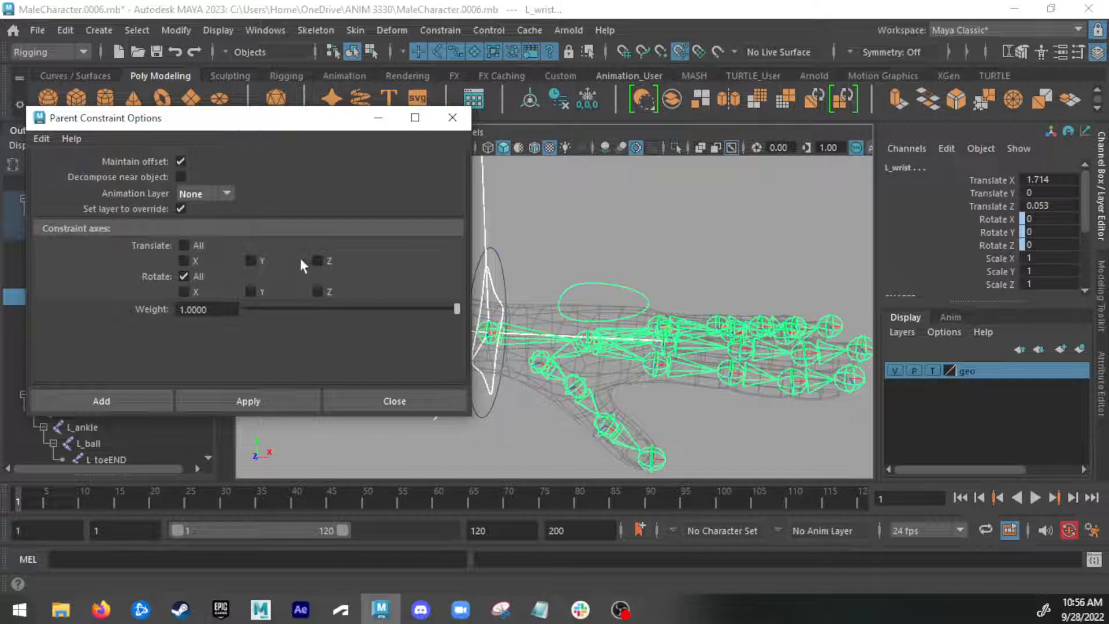
left_click(158, 399)
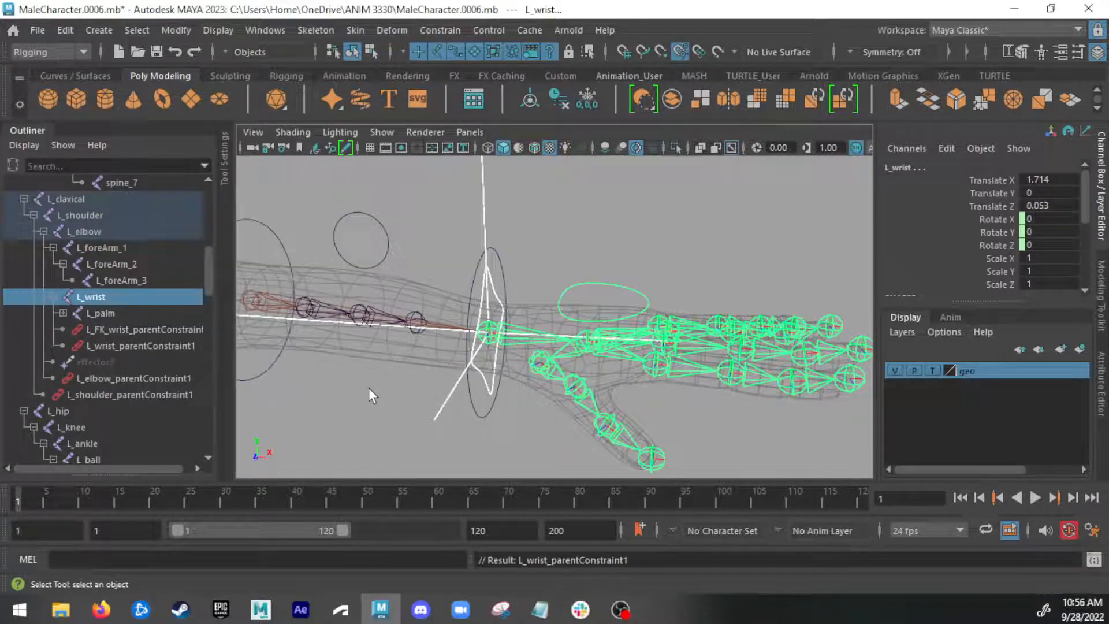
Step: Rename the new IK parent constraint under L_wrist as L_IK_wrist_parentConstraint1
left_click_drag(225, 351, 245, 352)
left_click(92, 296)
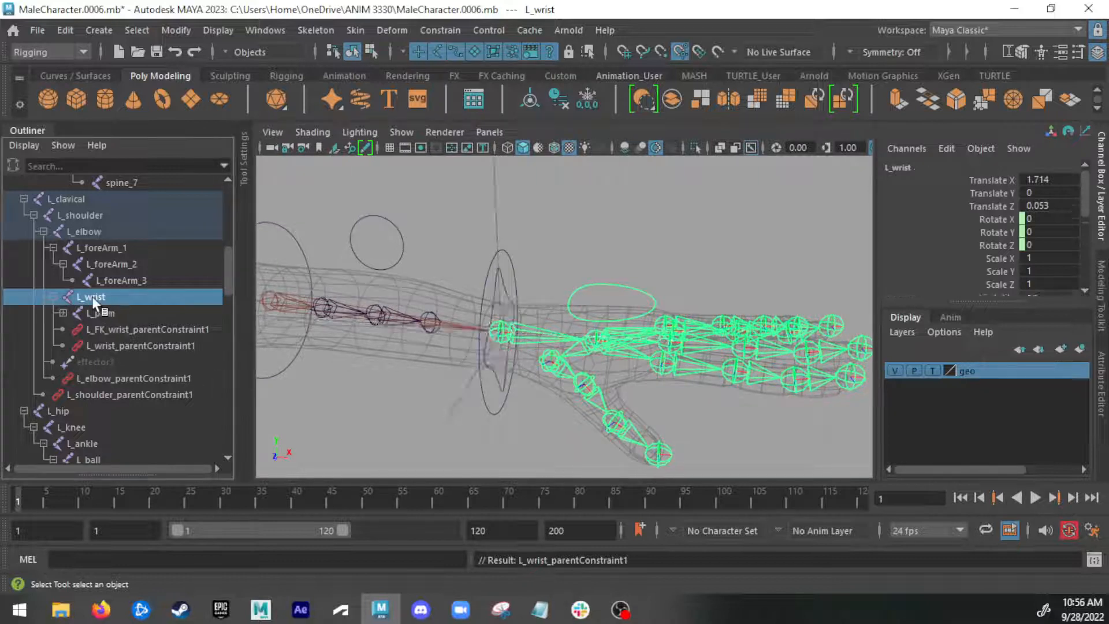
left_click(83, 312)
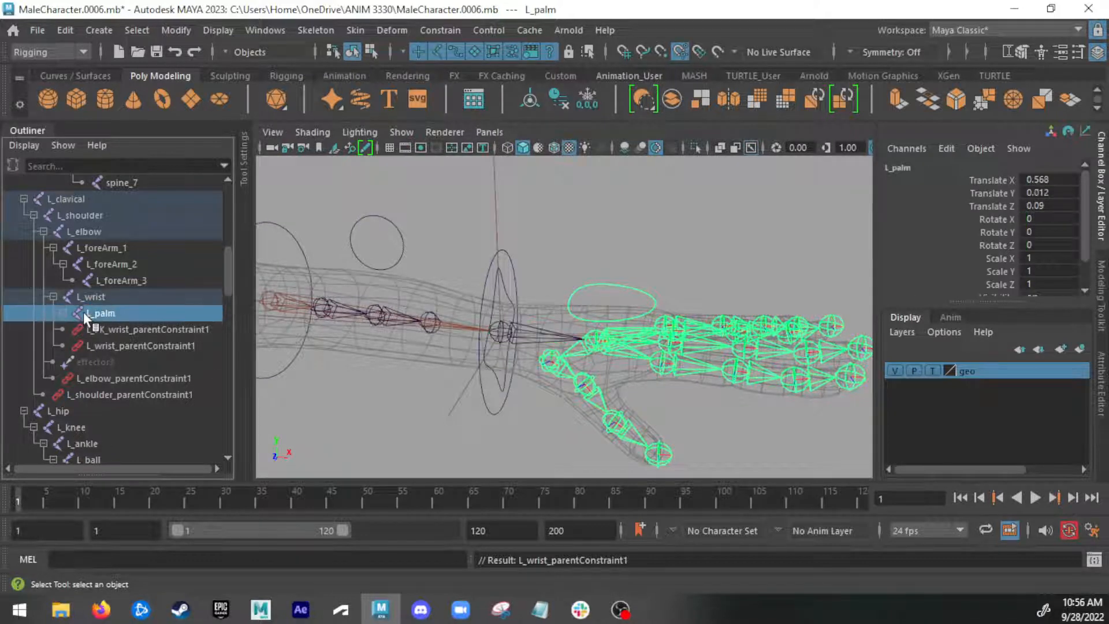
left_click(152, 329)
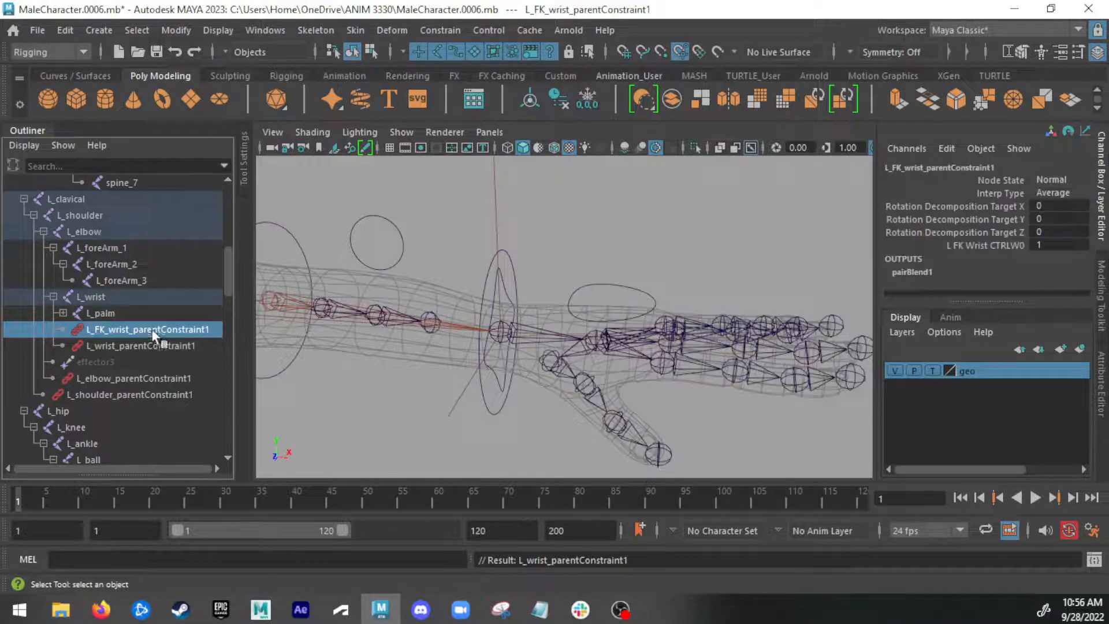
left_click(97, 345)
double_click(95, 345)
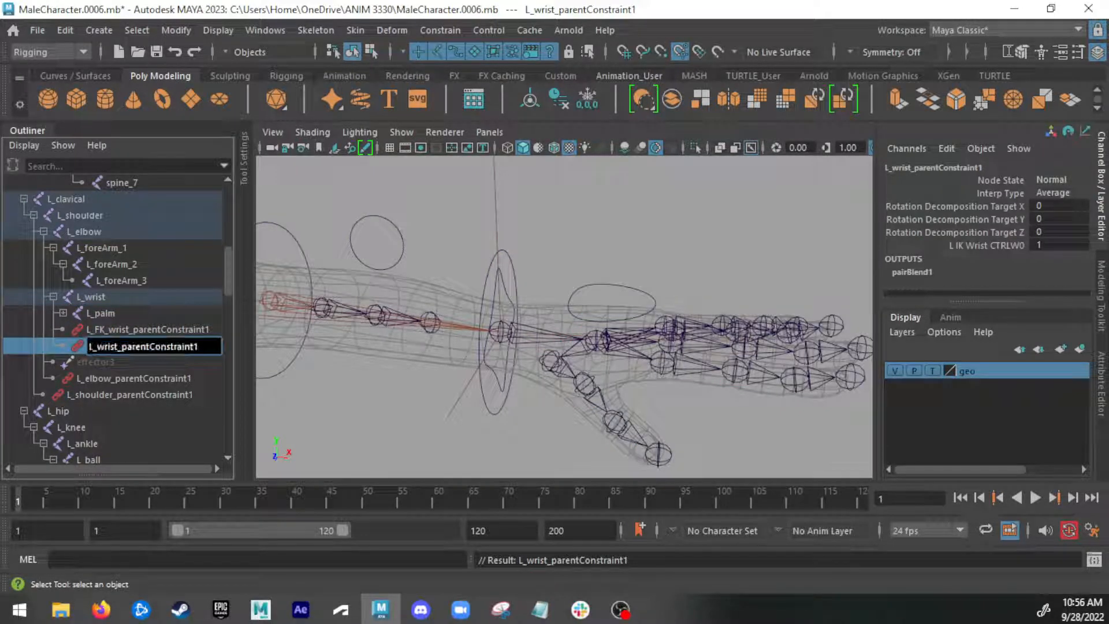
key("Home")
key("Right")
key("Right")
type("IK_")
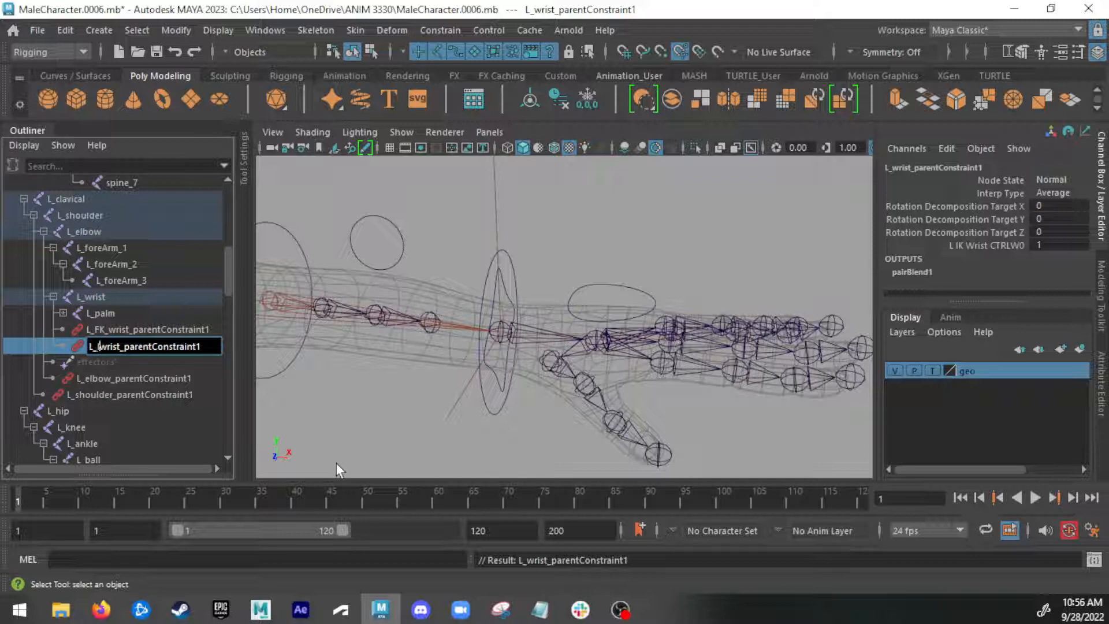
key("Return")
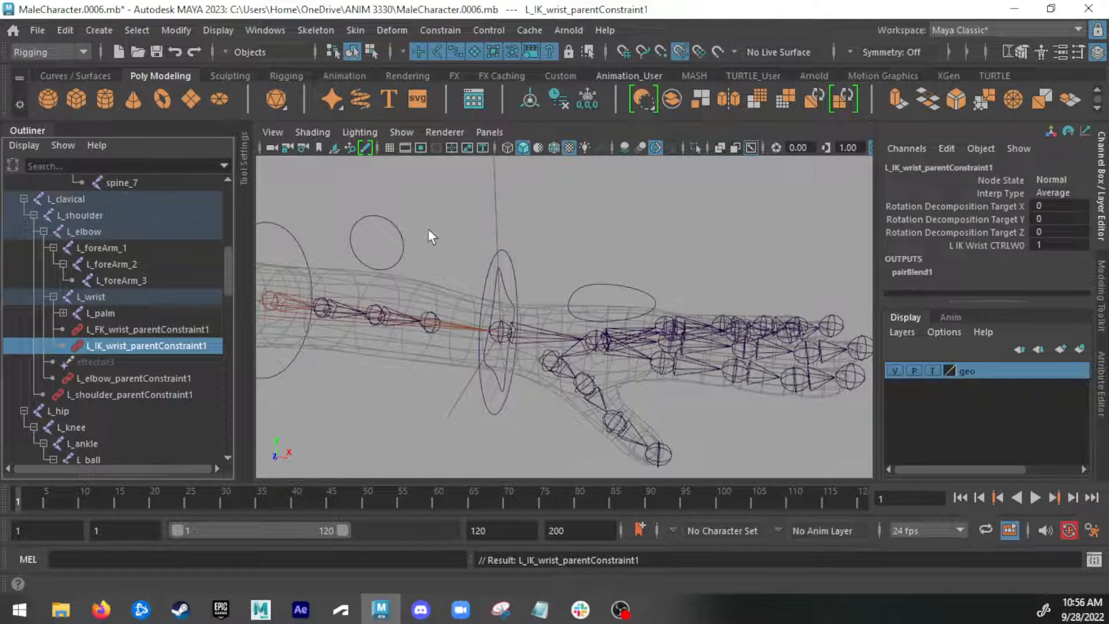
Step: Compare the weight attributes of the FK and IK wrist parent constraints and check the FK IK Switch attribute on L_hand_CTRL
left_click(124, 329)
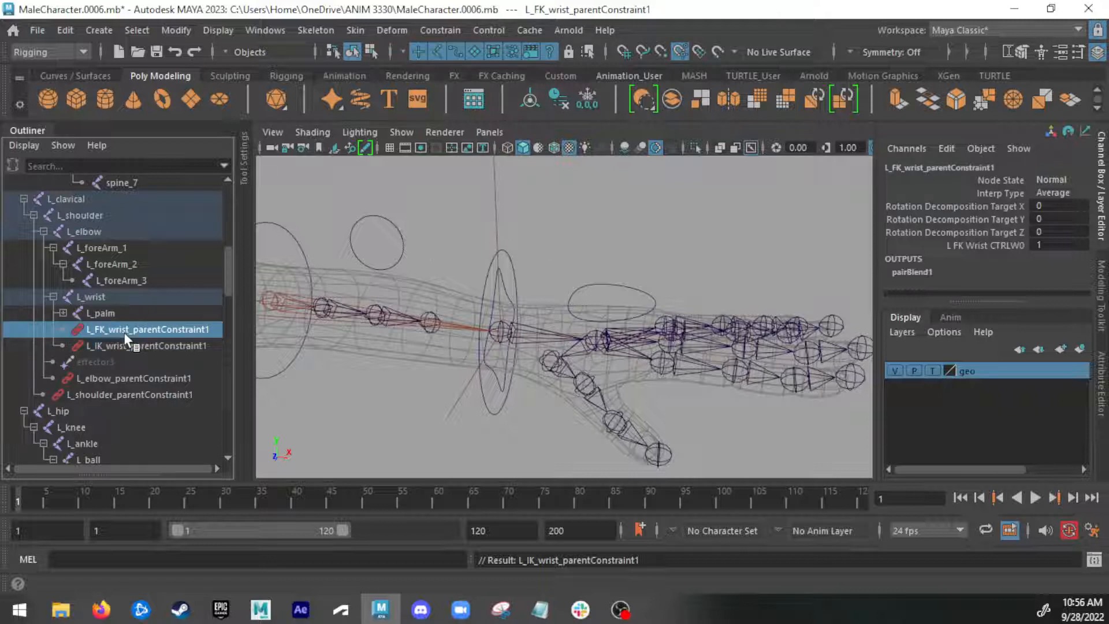
left_click(129, 346)
left_click(136, 329)
left_click(145, 345)
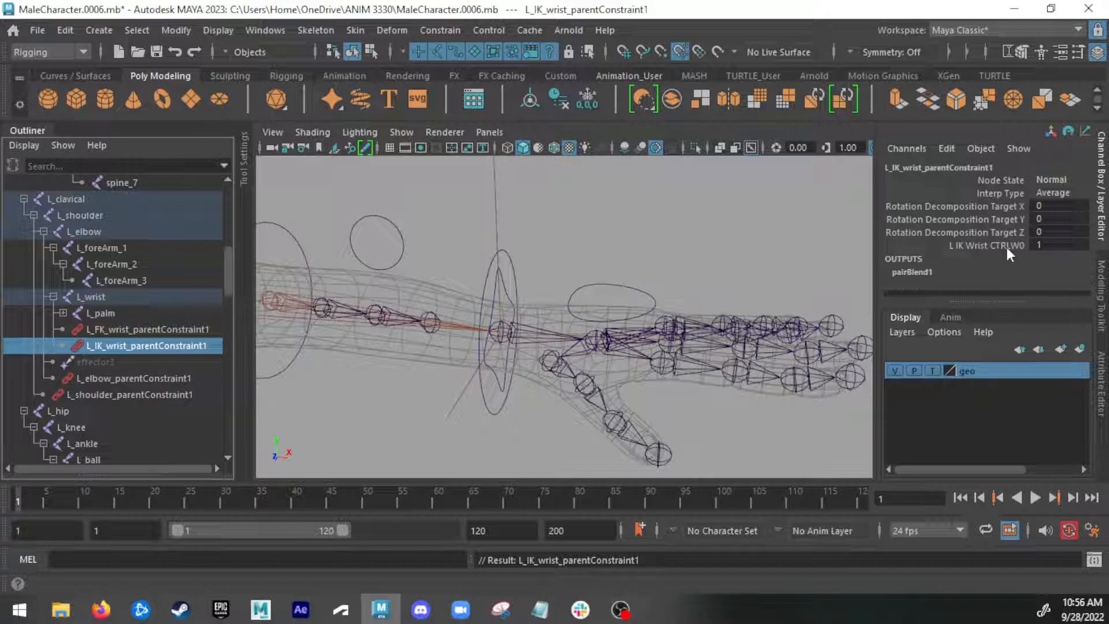
left_click(208, 331)
left_click(206, 343)
left_click(207, 332)
left_click(205, 345)
left_click(204, 331)
left_click(202, 345)
left_click(204, 330)
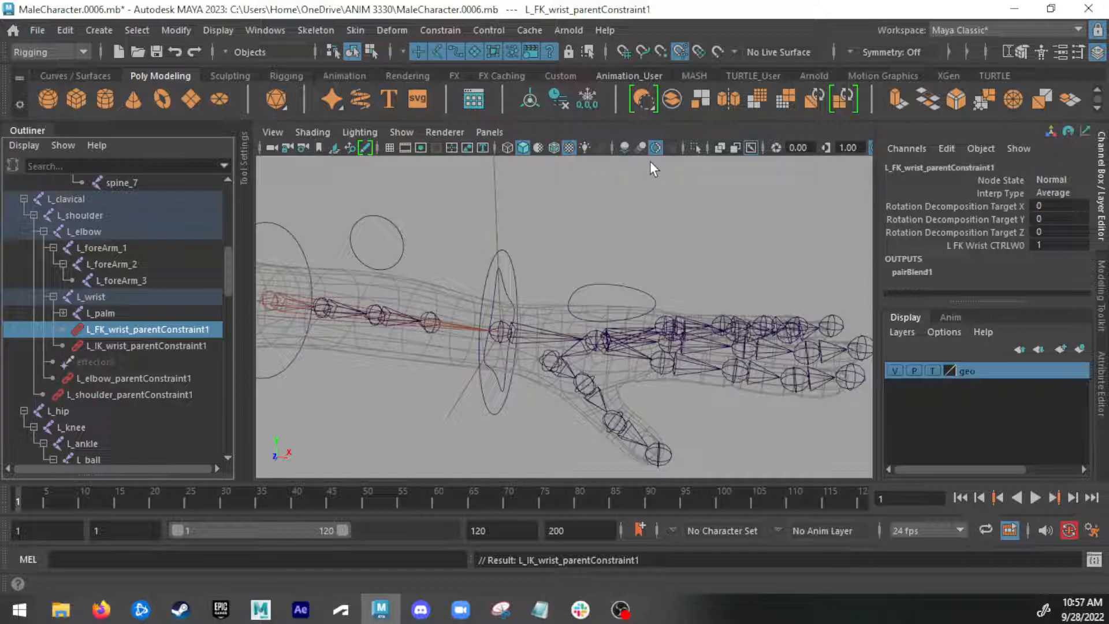
left_click(182, 346)
left_click(185, 328)
left_click(185, 346)
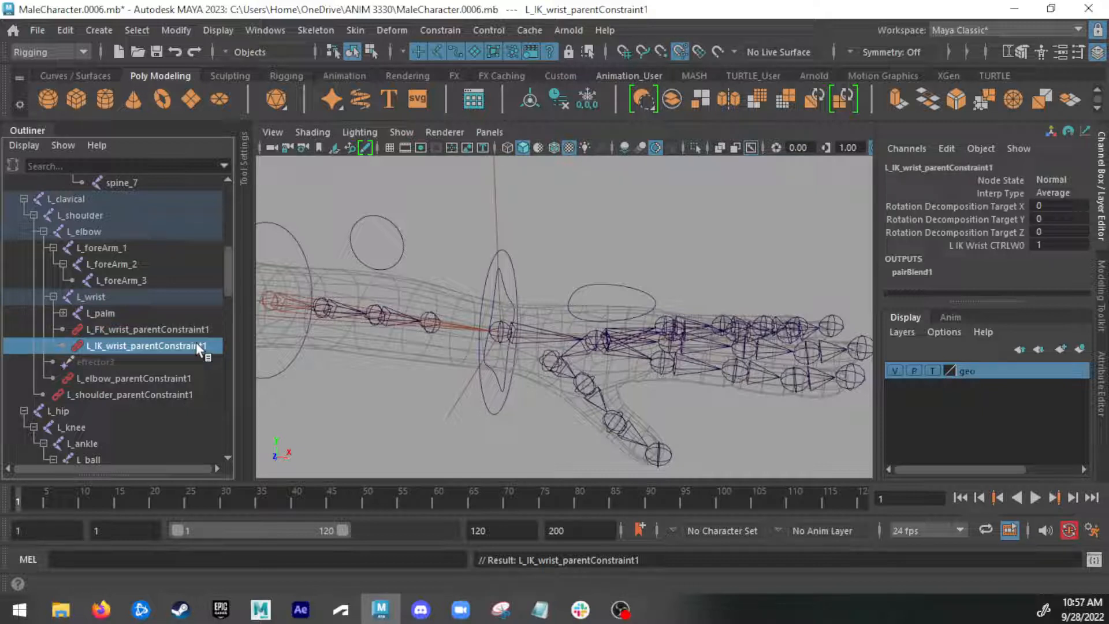
left_click(634, 283)
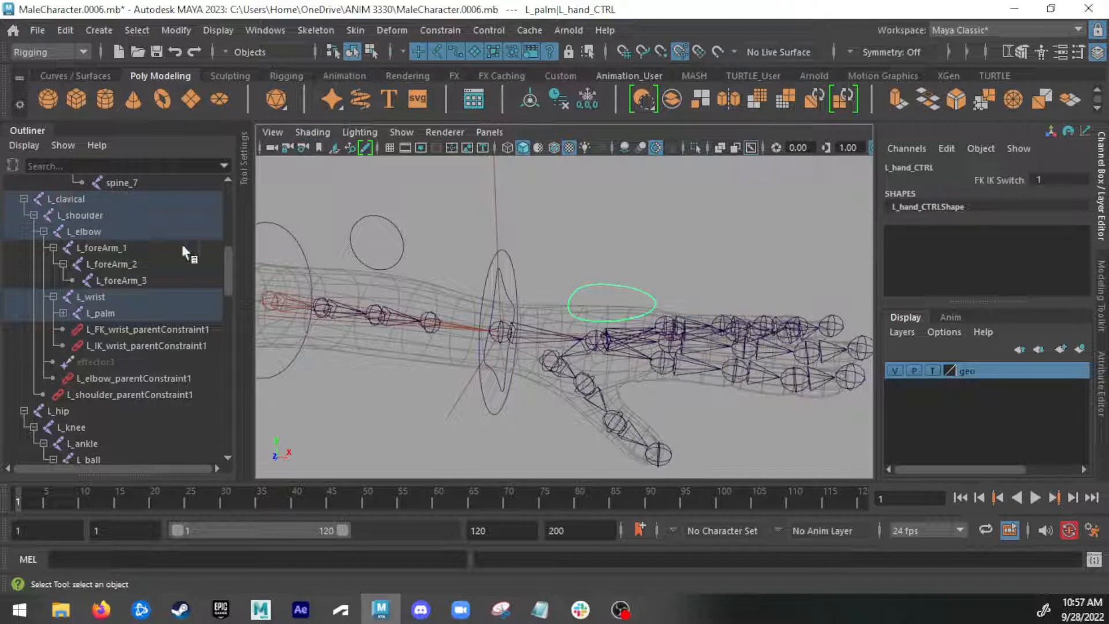
left_click(160, 328)
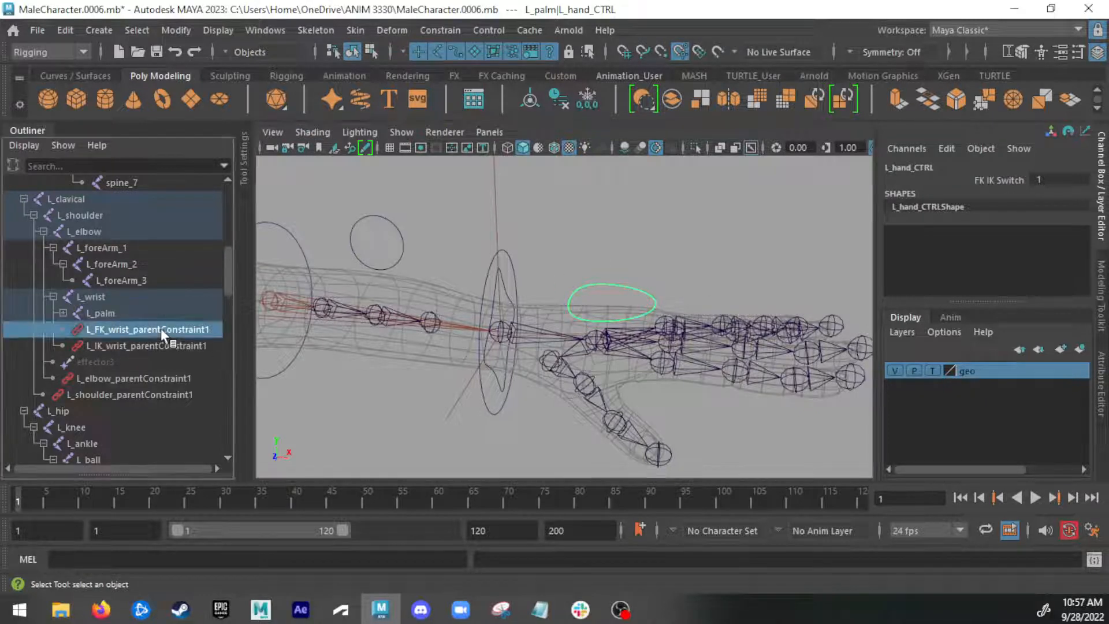
left_click(158, 342)
left_click(162, 326)
left_click(163, 342)
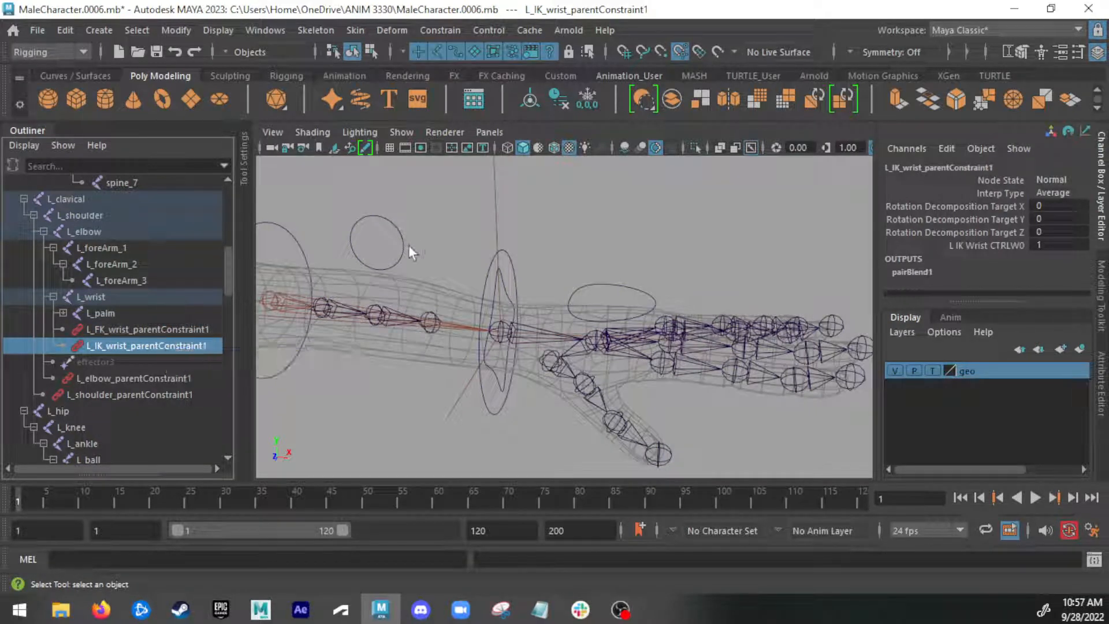
Step: Open Set Driven Key from the Animation menu set and load both L_IK_wrist_parentConstraint1 and L_FK_wrist_parentConstraint1 as driven
left_click(54, 55)
left_click(54, 55)
left_click(54, 55)
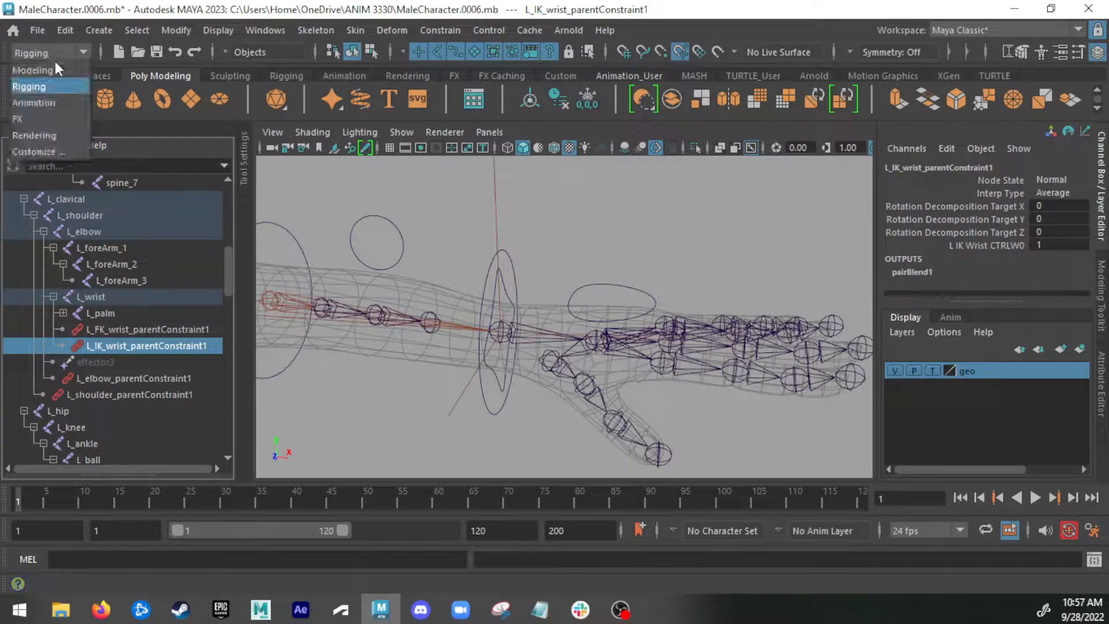
left_click(47, 102)
left_click(304, 30)
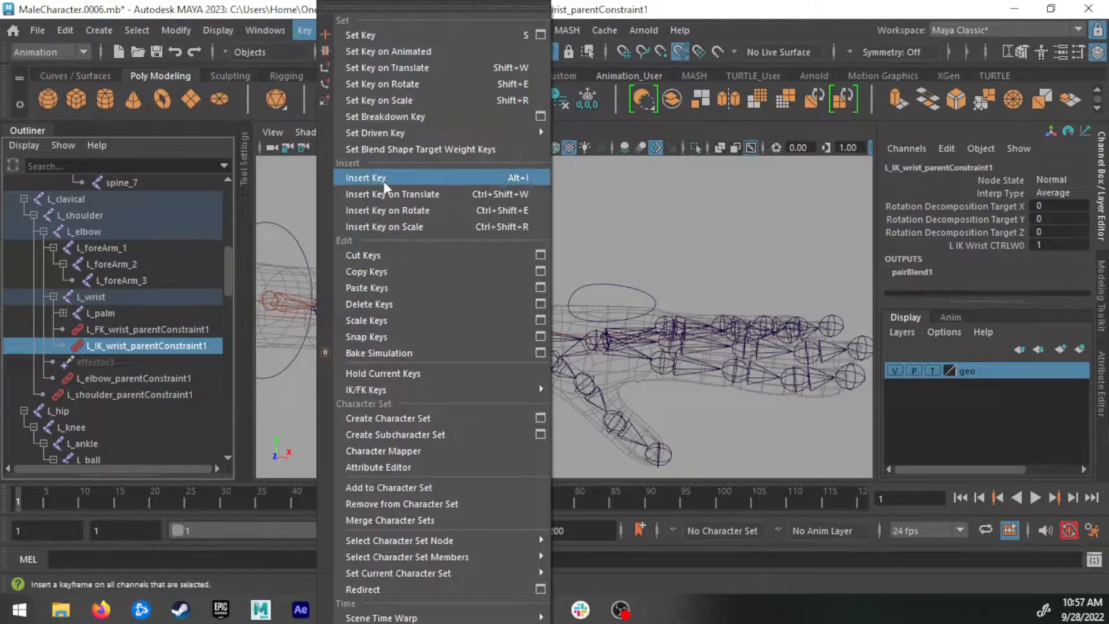
mouse_move(405, 134)
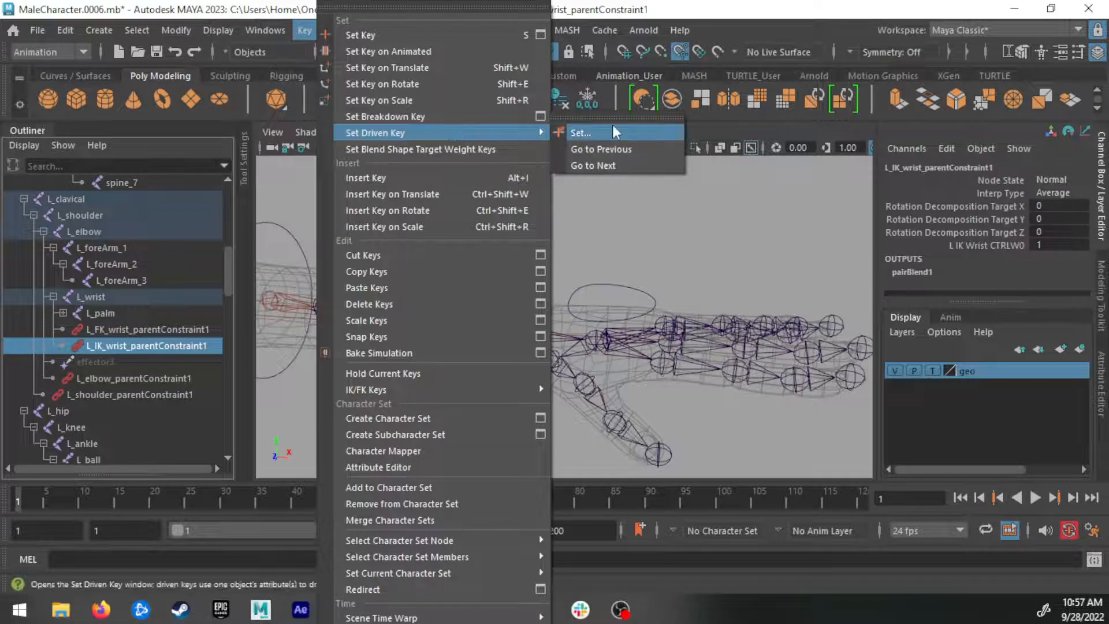
left_click(604, 125)
left_click_drag(231, 131, 420, 129)
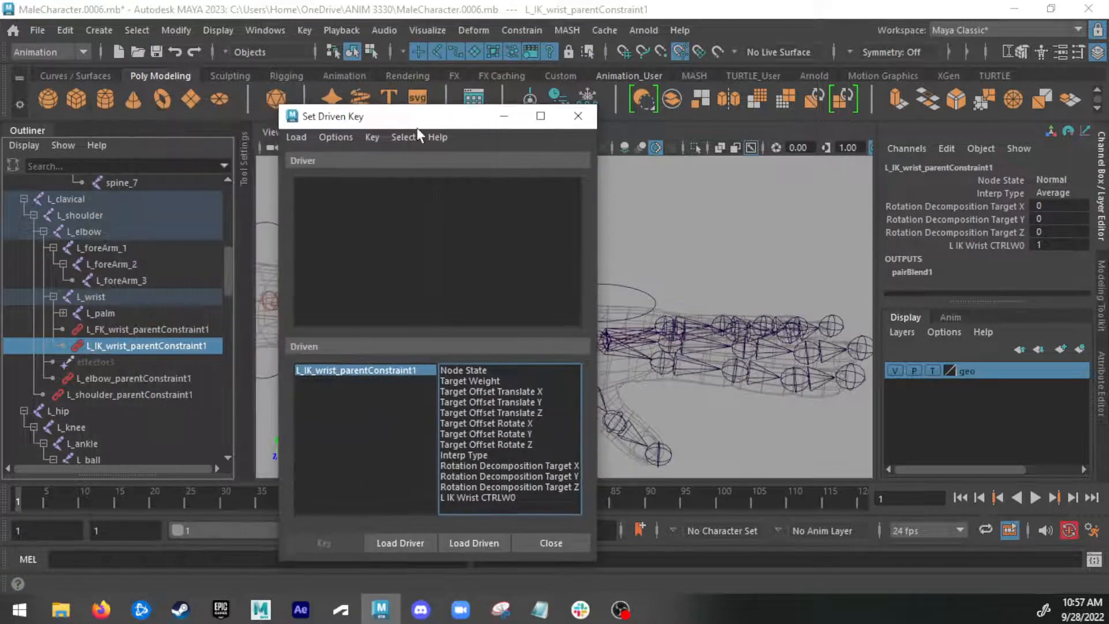
left_click(169, 328, "ctrl")
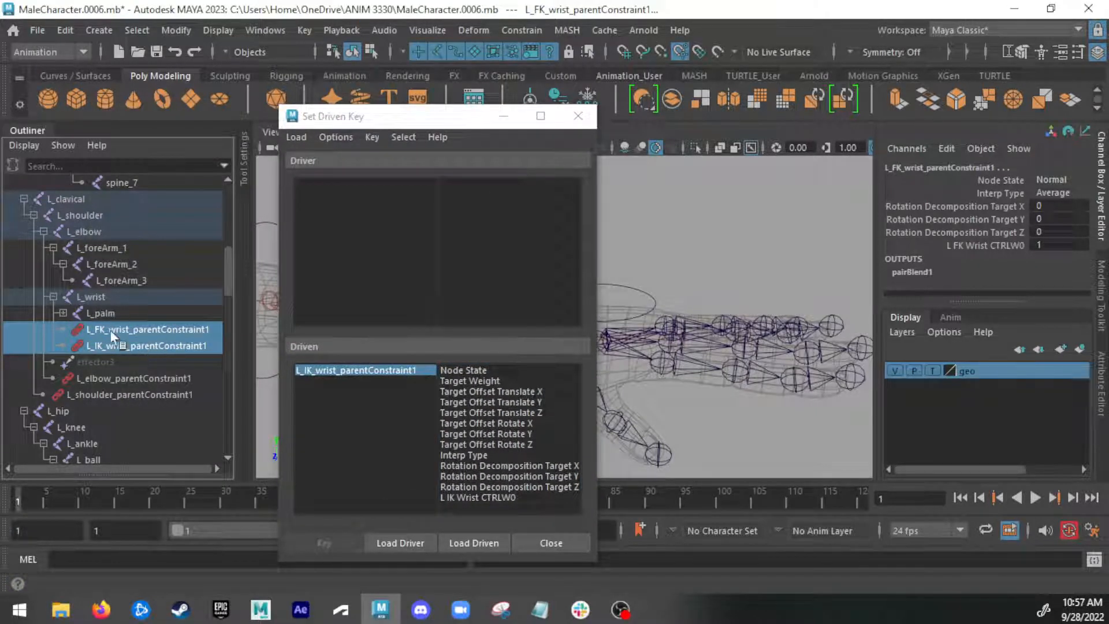
left_click(466, 542)
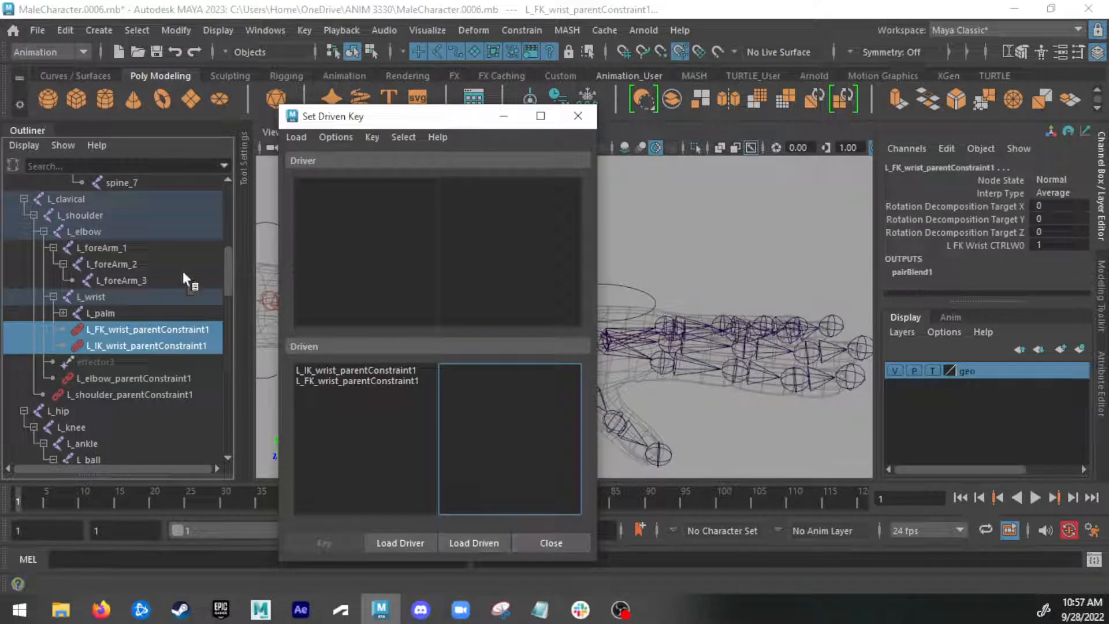
Step: Load L_hand_CTRL as the driver and choose its FK IK Switch attribute
left_click_drag(408, 116, 402, 115)
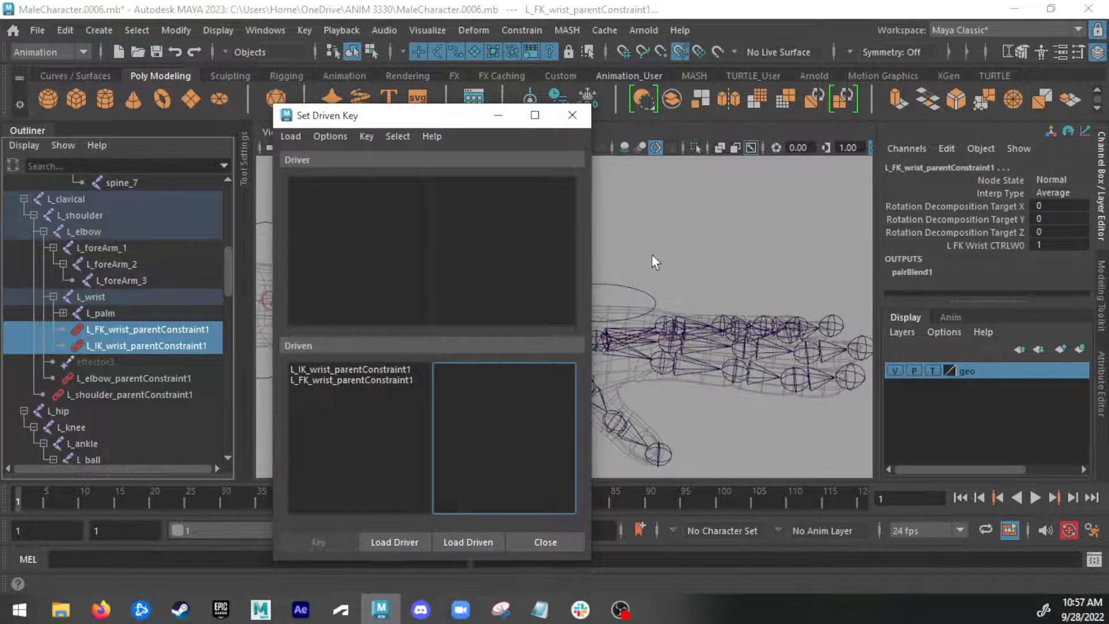
left_click(650, 289)
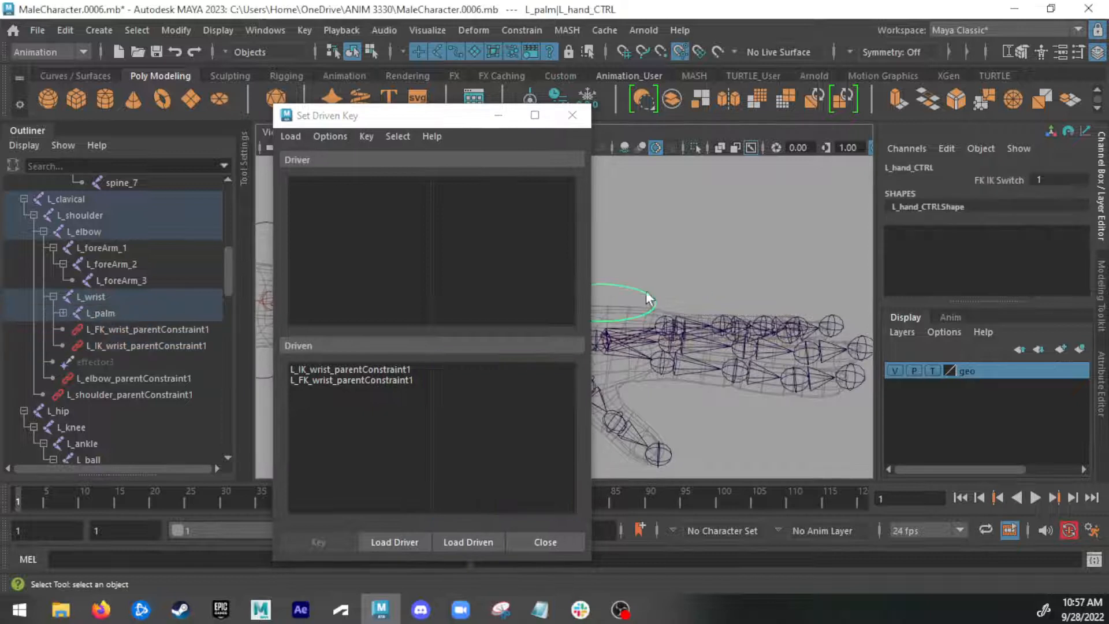
left_click(407, 542)
left_click(469, 183)
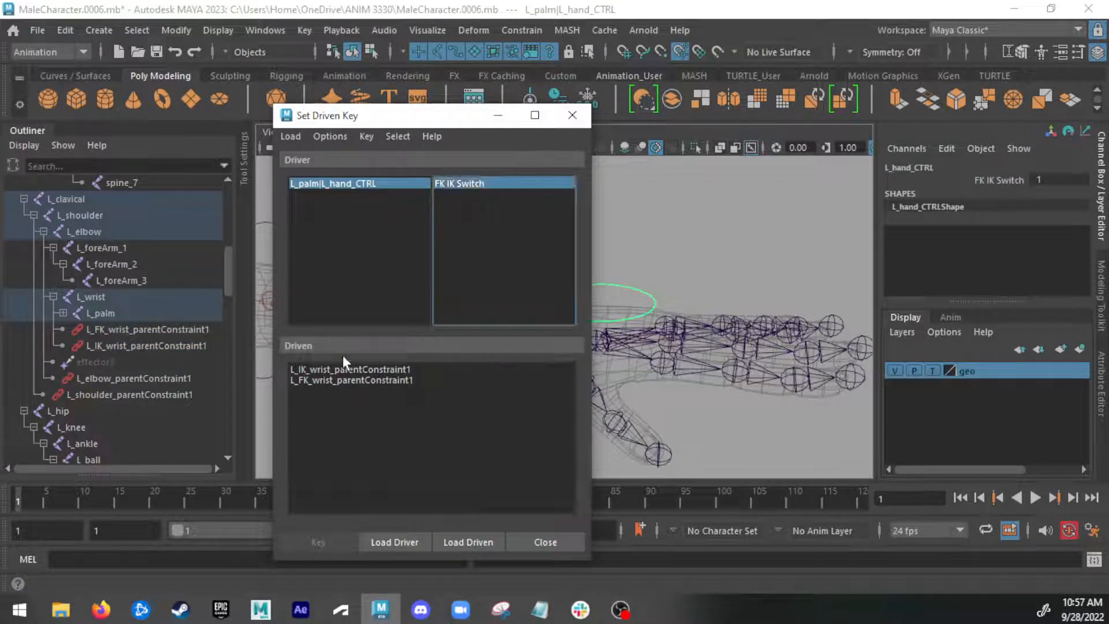
Step: Key the L IK Wrist CTRLW0 weight of L_IK_wrist_parentConstraint1 at 1 with FK IK Switch at 1
left_click(380, 369)
left_click_drag(448, 120, 340, 123)
left_click(625, 289)
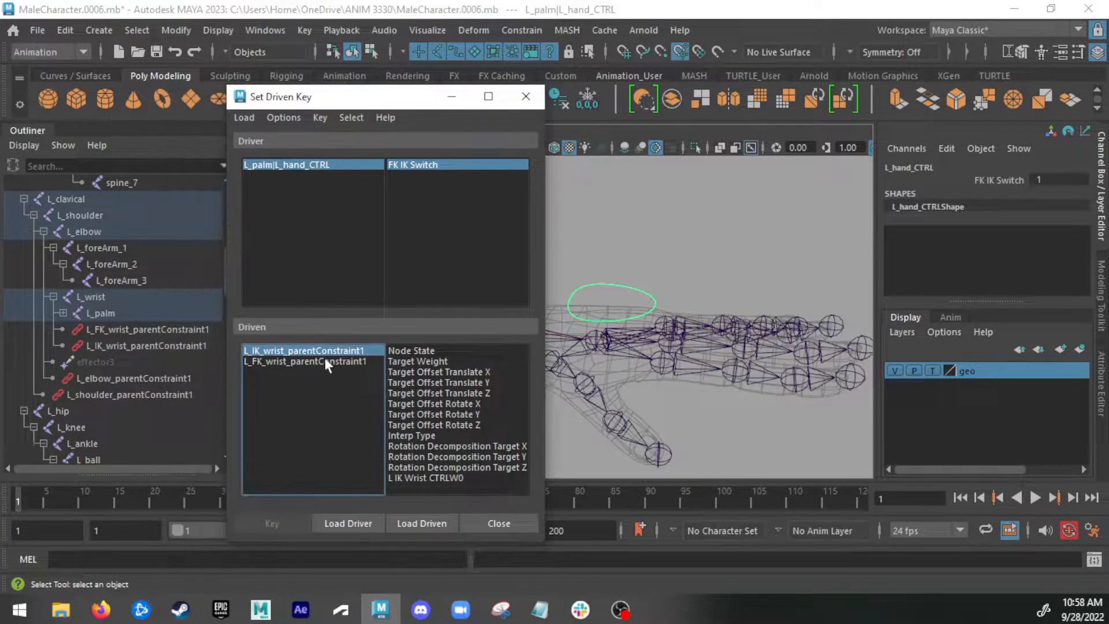
left_click(423, 477)
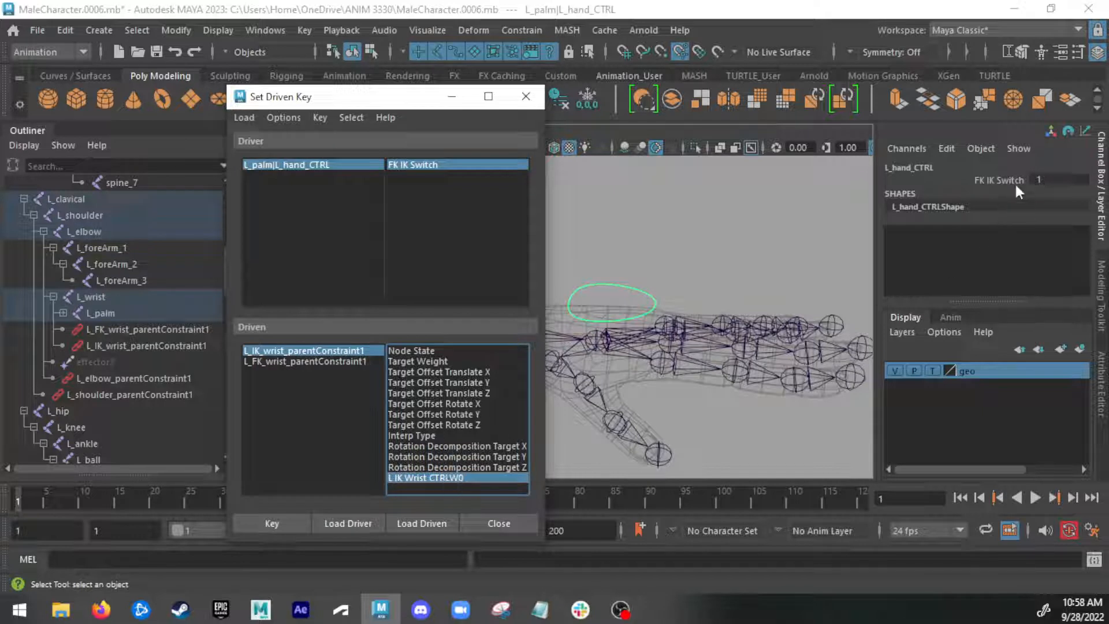
left_click(321, 353)
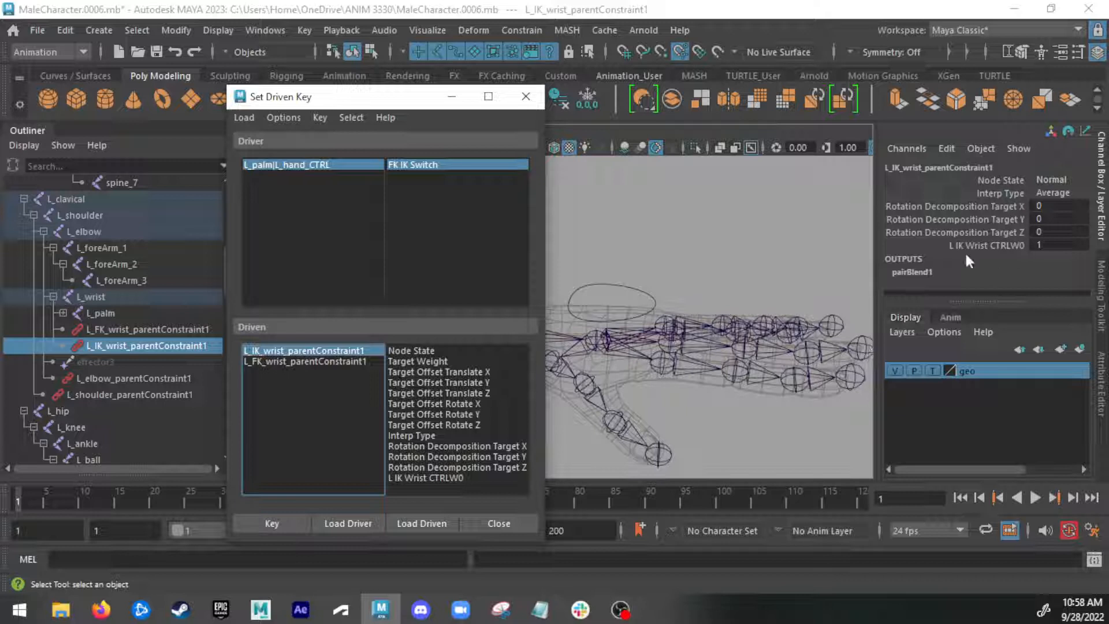
left_click(442, 478)
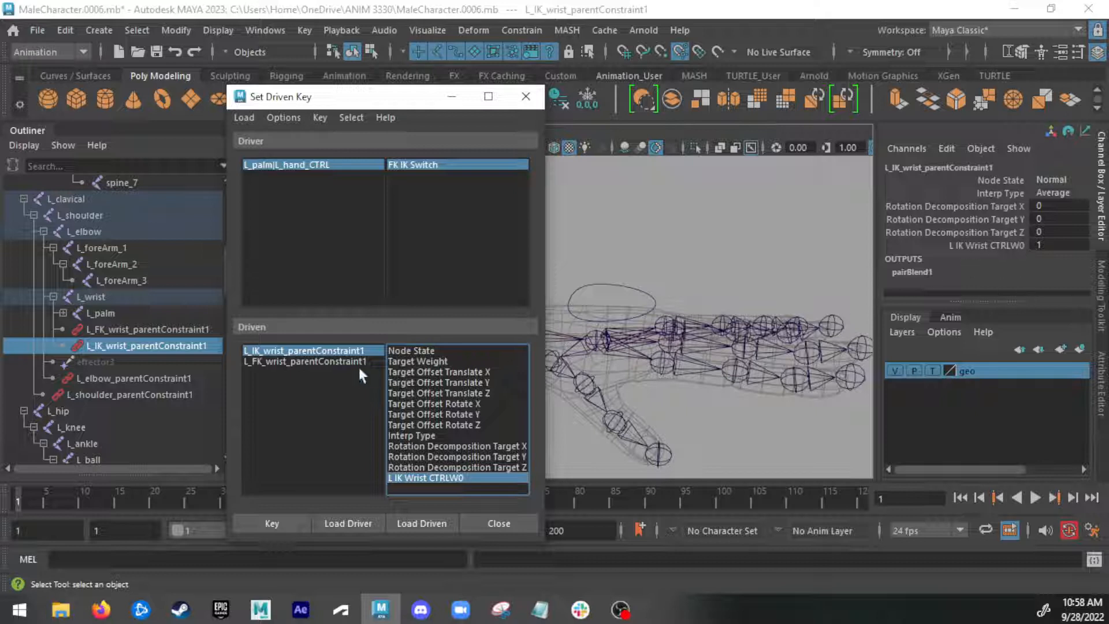
left_click(276, 525)
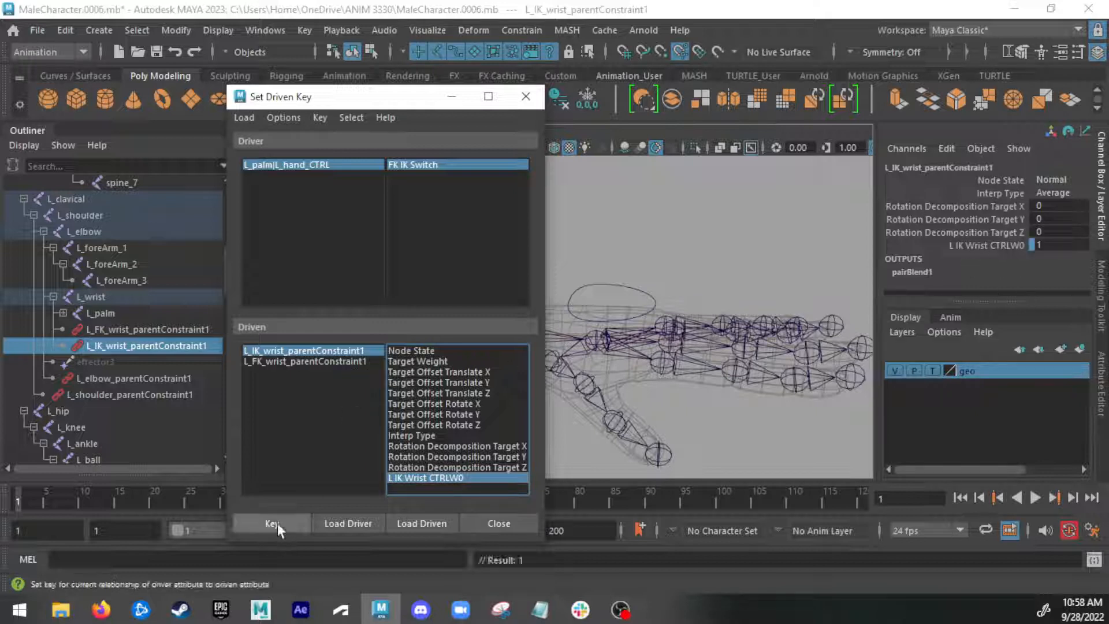
Step: Set the L FK Wrist CTRLW0 weight of L_FK_wrist_parentConstraint1 to 0 and key it with FK IK Switch at 1
left_click(321, 362)
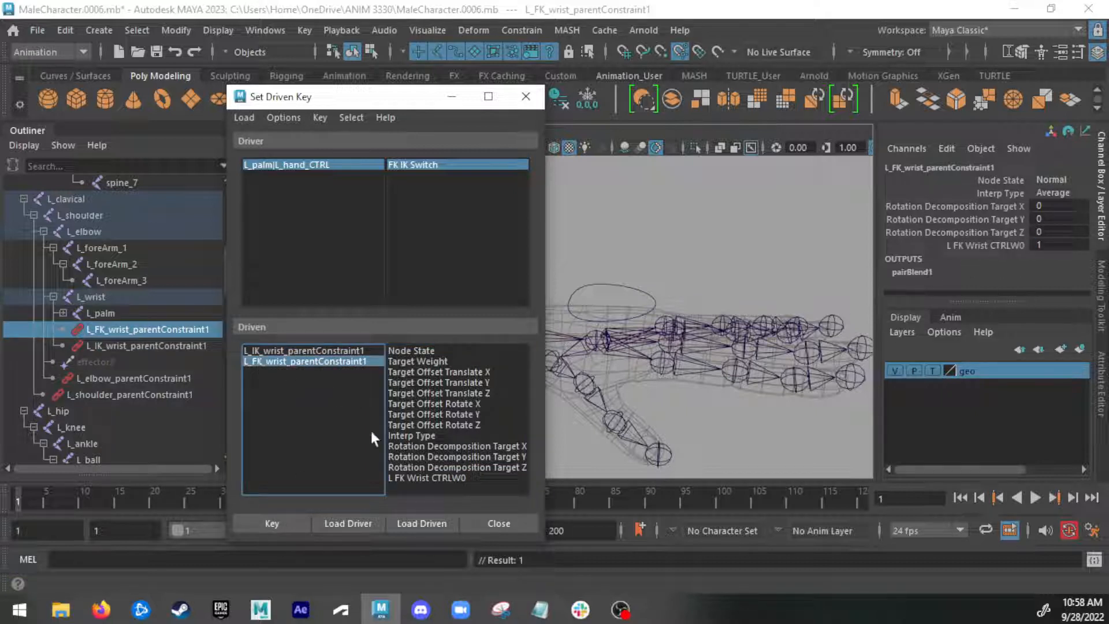
left_click(424, 479)
left_click(333, 364)
left_click(485, 478)
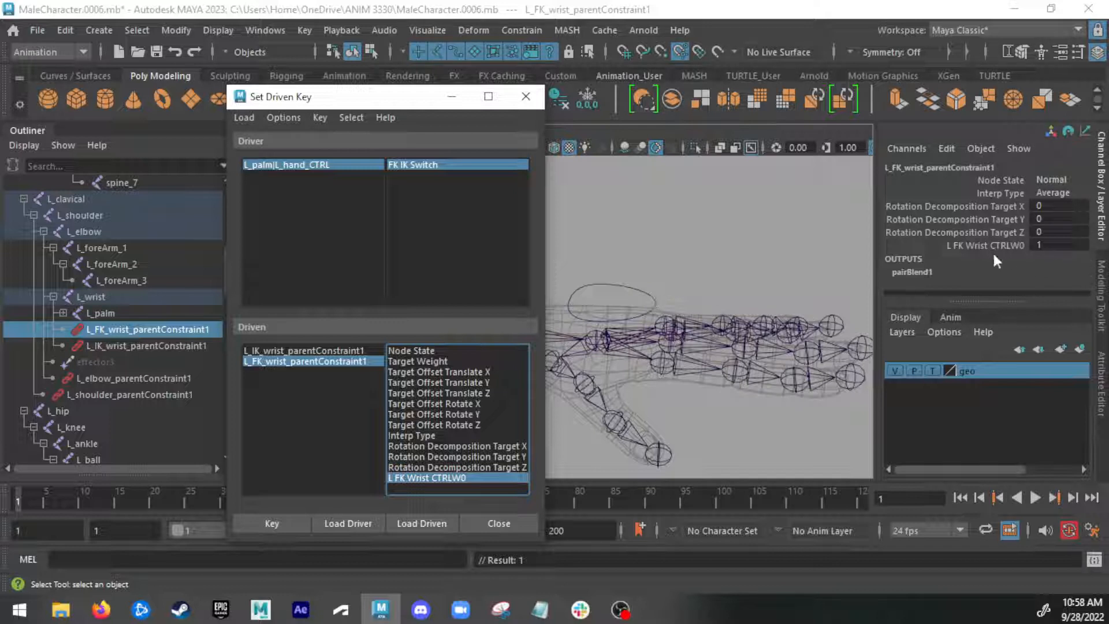
double_click(1068, 245)
type("0")
key("Return")
left_click(287, 527)
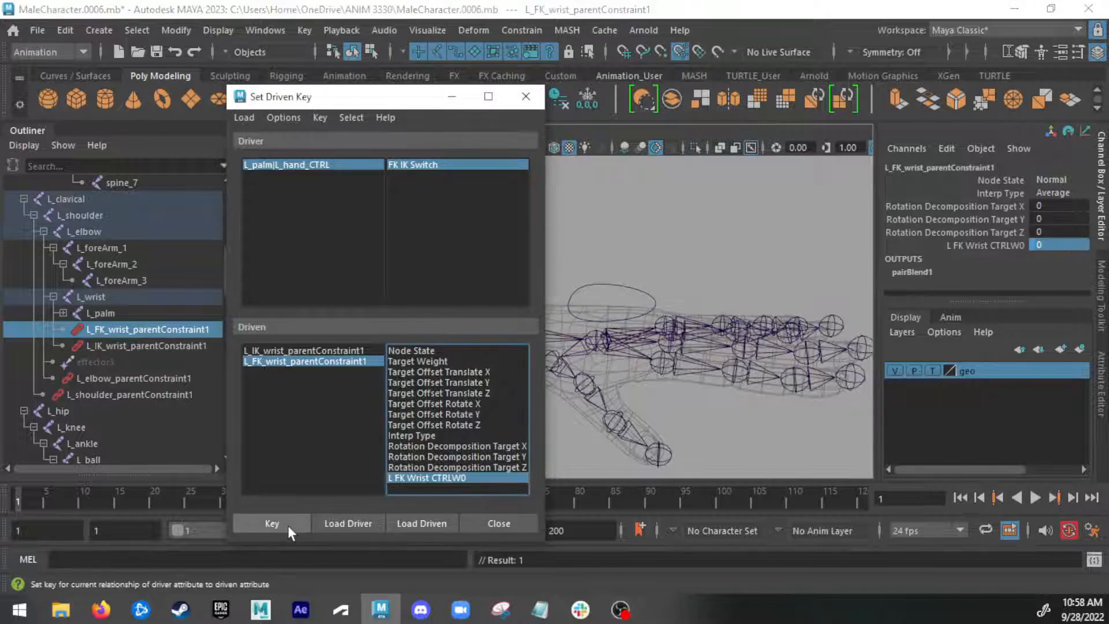
left_click(285, 526)
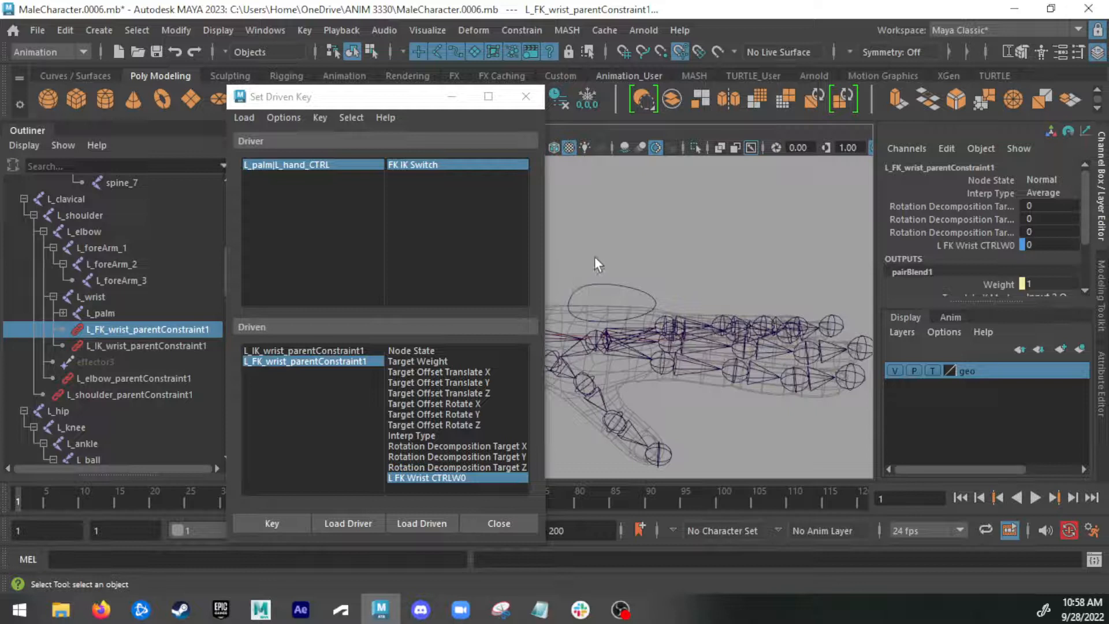
Step: Set L_hand_CTRL's FK IK Switch to 0, then set the L IK Wrist CTRLW0 weight to 0 and key it
left_click(631, 290)
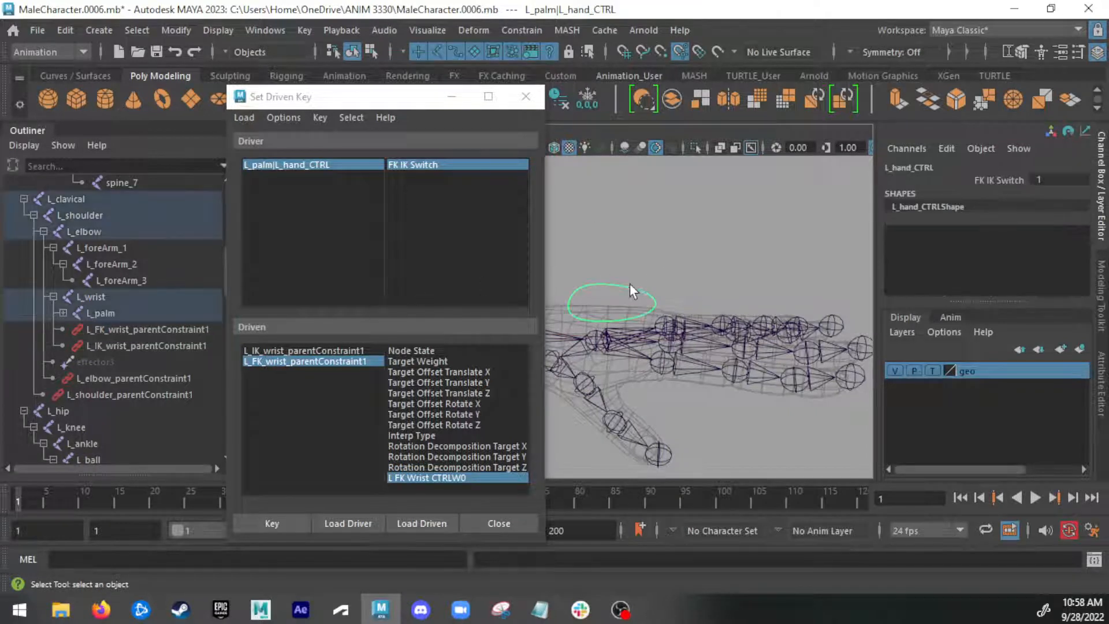
left_click(1015, 181)
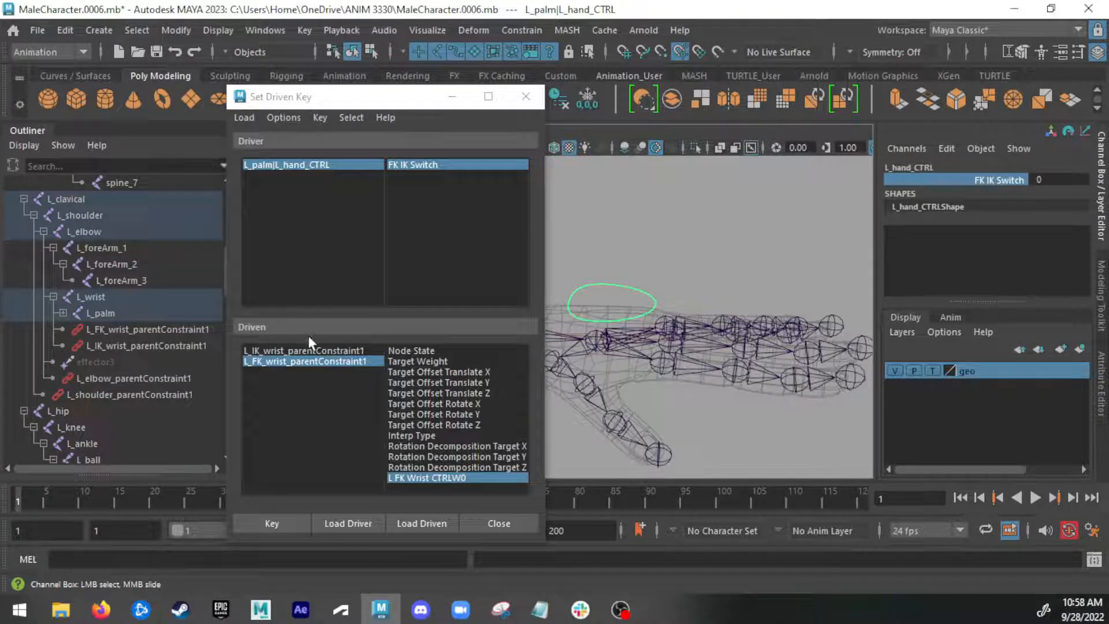
left_click(306, 351)
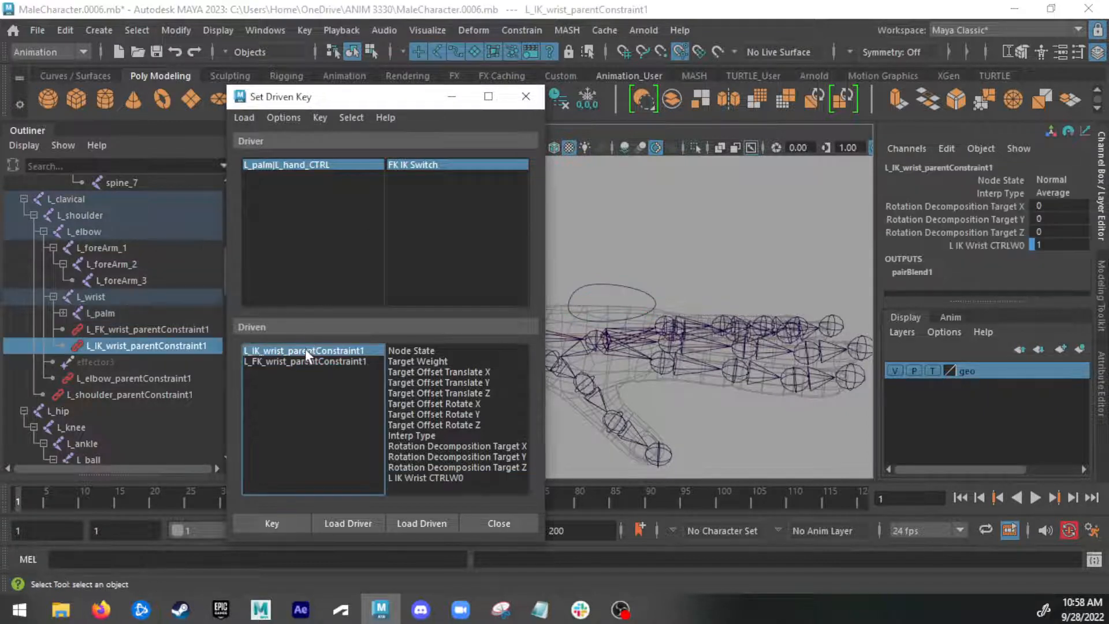
left_click(429, 477)
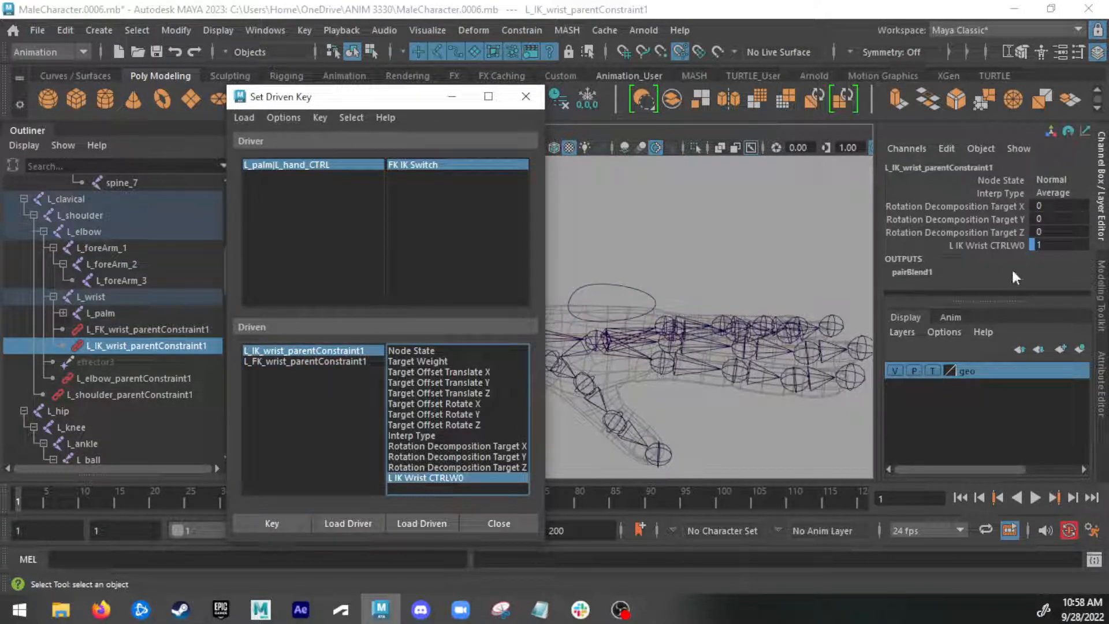
left_click(1053, 244)
type("0")
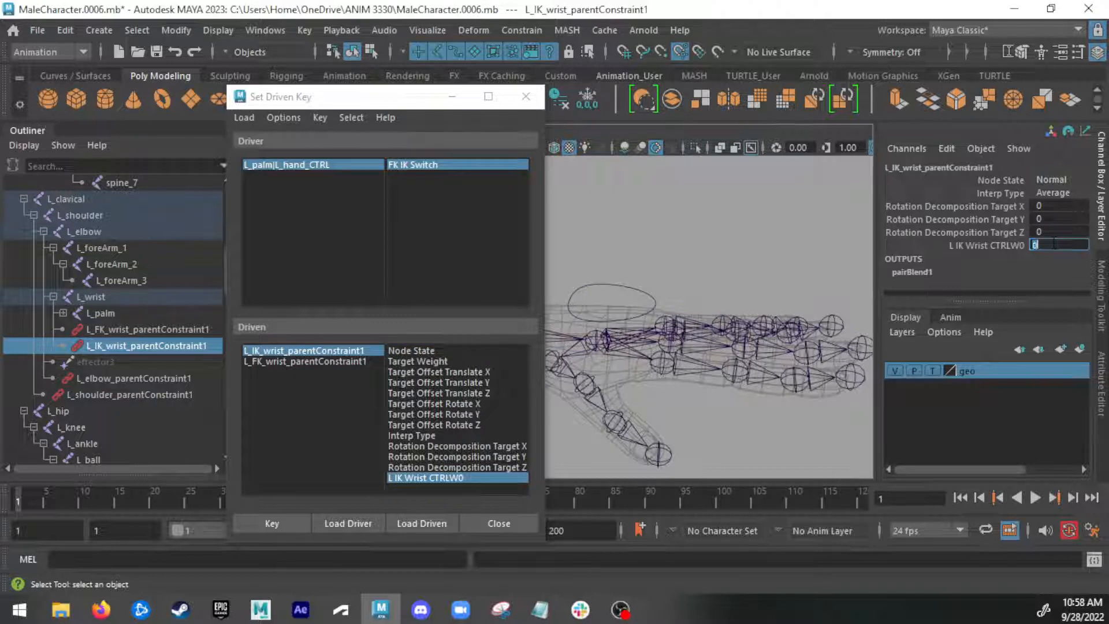
key("Return")
left_click(255, 526)
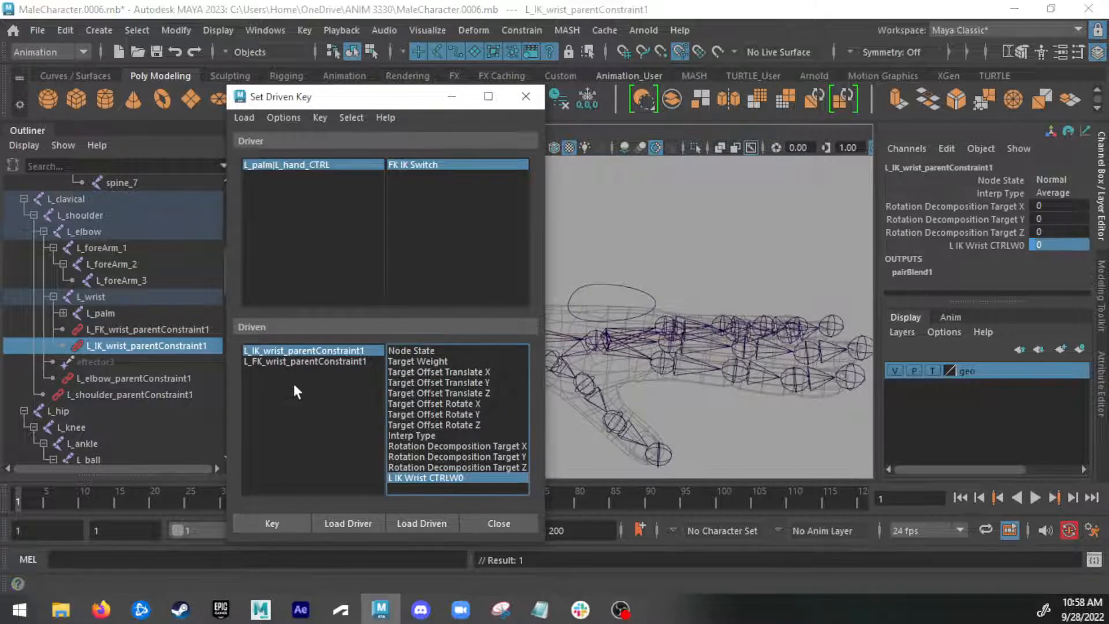
Step: Set the L FK Wrist CTRLW0 weight of L_FK_wrist_parentConstraint1 to 1 and key it with FK IK Switch at 0
left_click(301, 361)
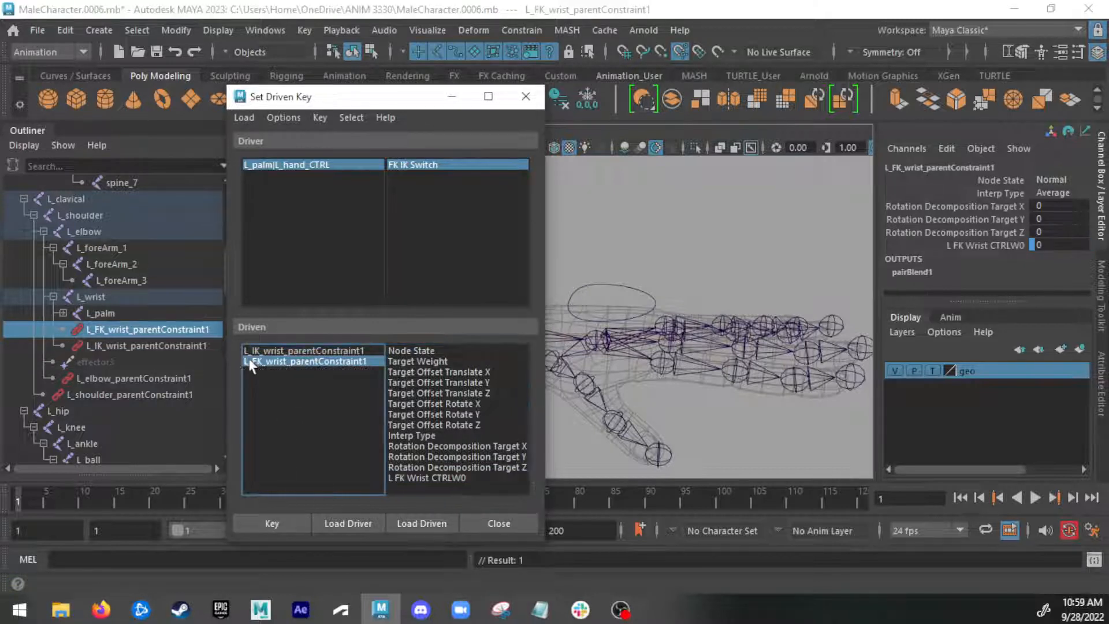
left_click(426, 477)
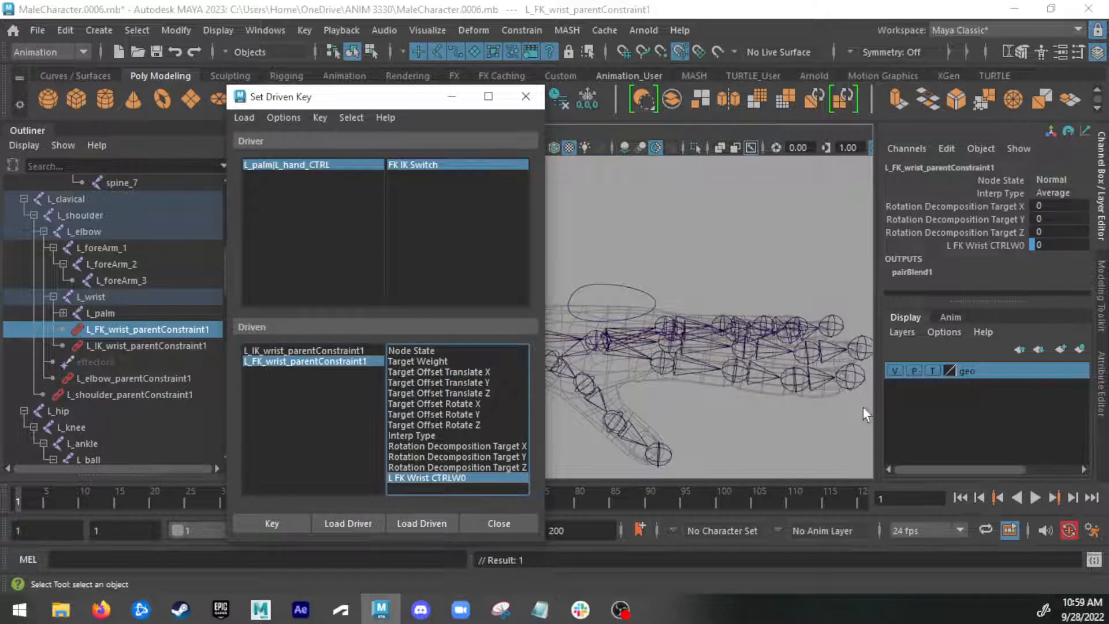
double_click(1065, 245)
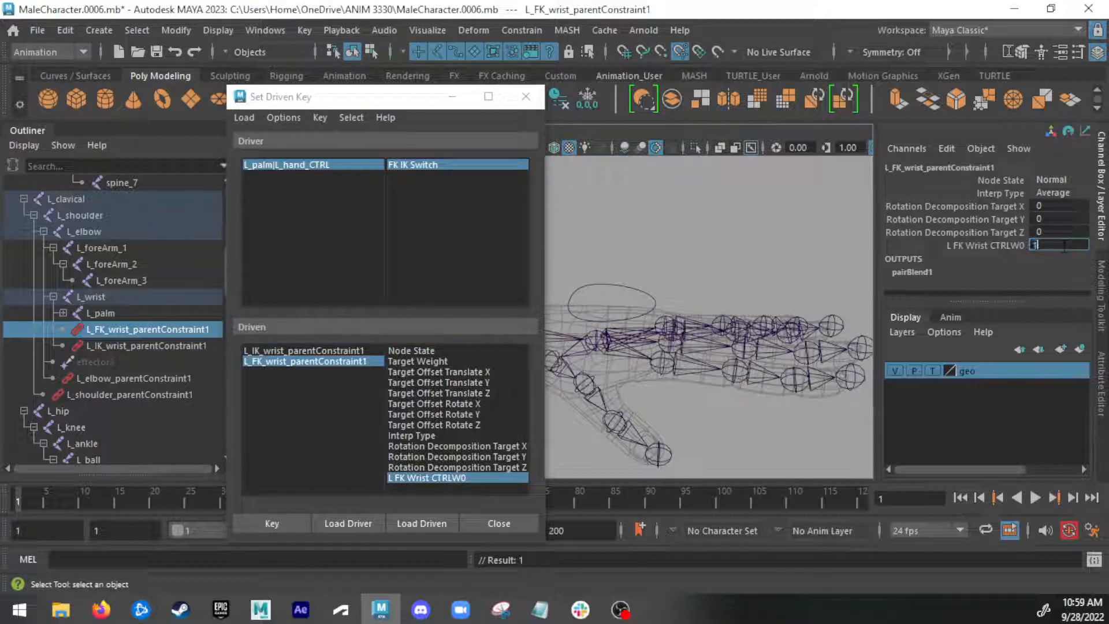
type("1")
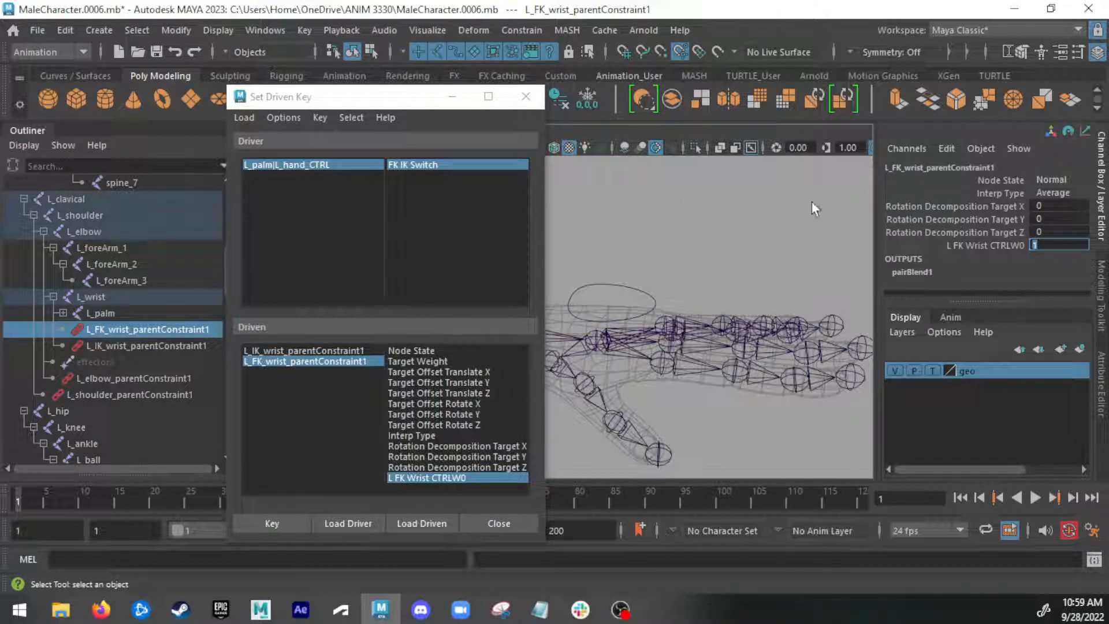
left_click(296, 522)
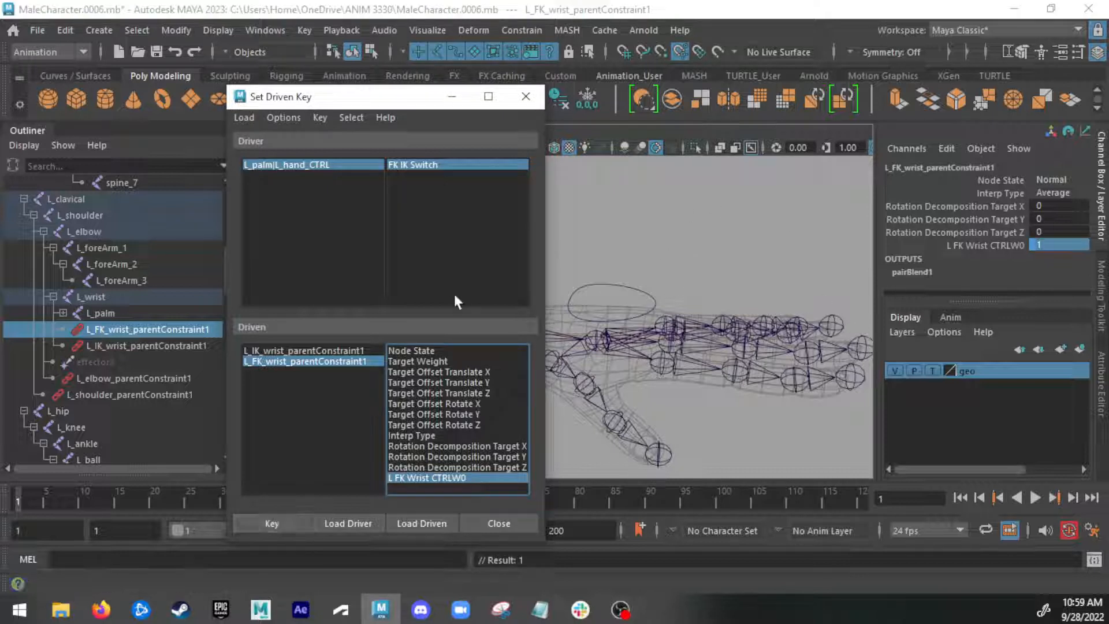
Step: Select L_hand_CTRL's FK IK Switch, test-rotate the left FK wrist control with the switch at 0, and undo the rotation
left_click_drag(377, 96, 139, 97)
left_click(615, 284)
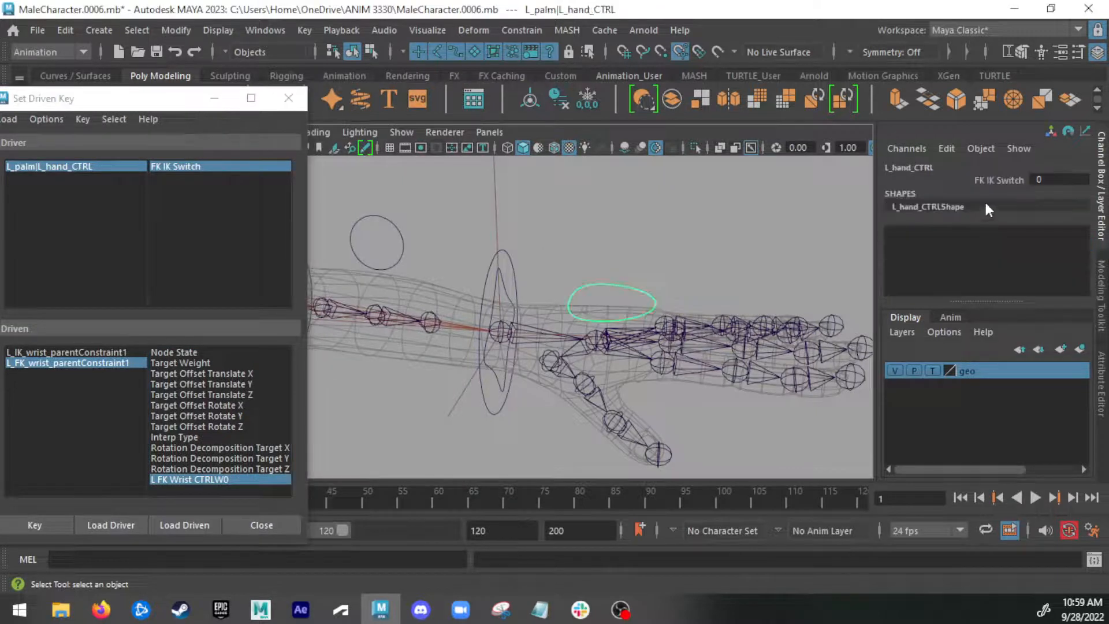
left_click(997, 179)
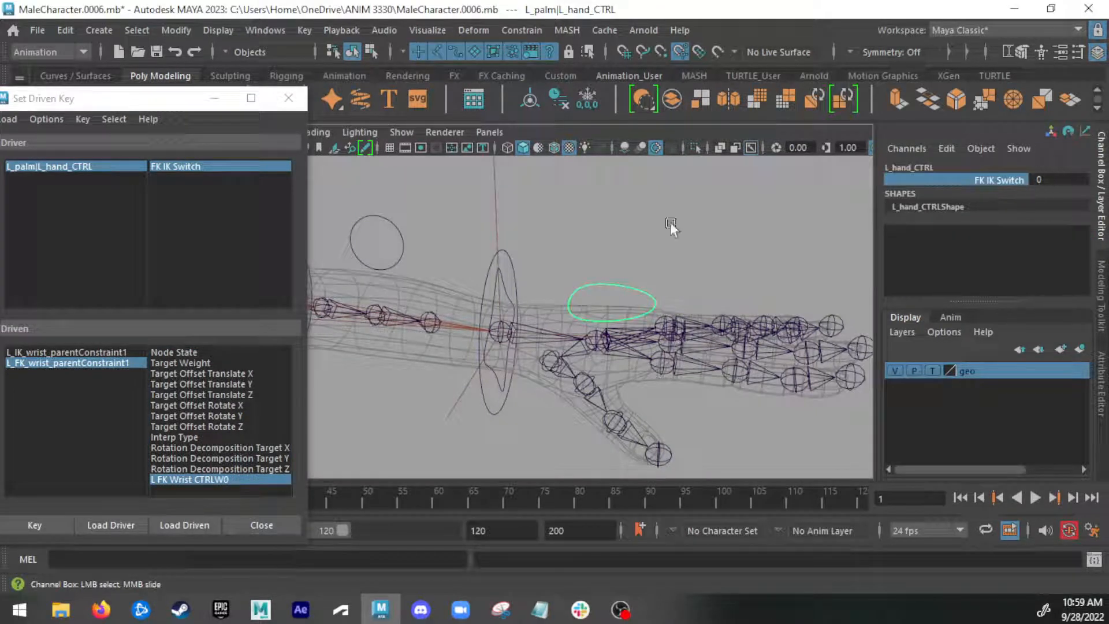
left_click(519, 272)
left_click(515, 272)
key("e")
left_click(498, 289)
left_click_drag(498, 289, 482, 245)
key("ctrl+z")
key("ctrl+z")
key("ctrl+z")
key("q")
left_click(510, 296)
key("e")
key("ctrl+z")
key("q")
Step: Set L_hand_CTRL's FK IK Switch to 1, test-rotate L_IK_wrist_CTRL, and undo the rotation
left_click(632, 287)
left_click(982, 180)
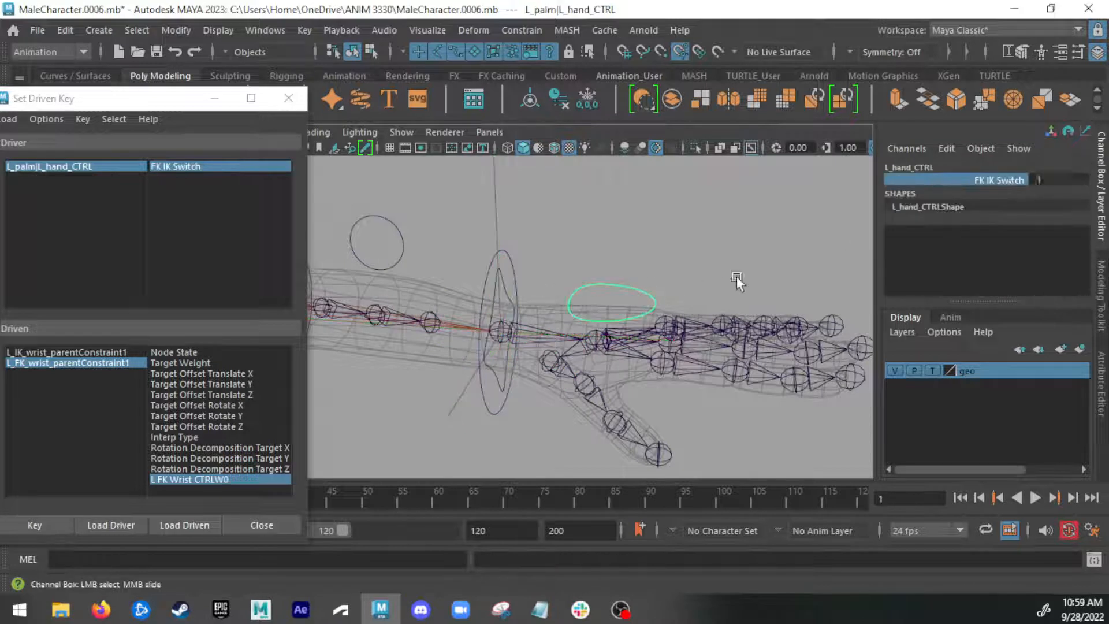
left_click(508, 284)
key("e")
left_click_drag(547, 282, 491, 272)
key("ctrl+z")
key("ctrl+z")
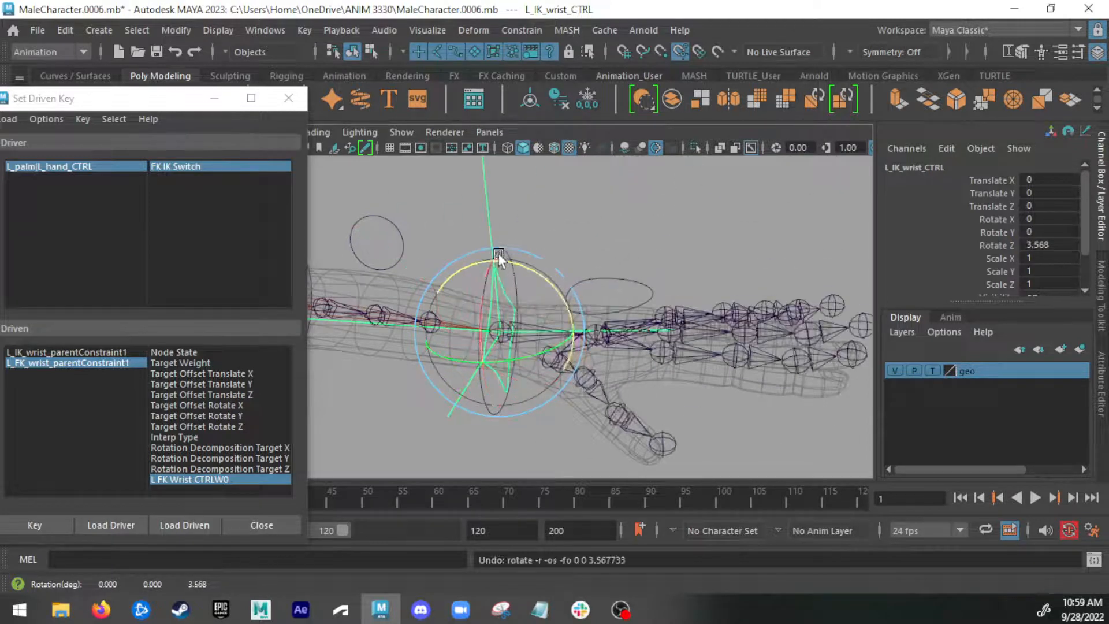
key("q")
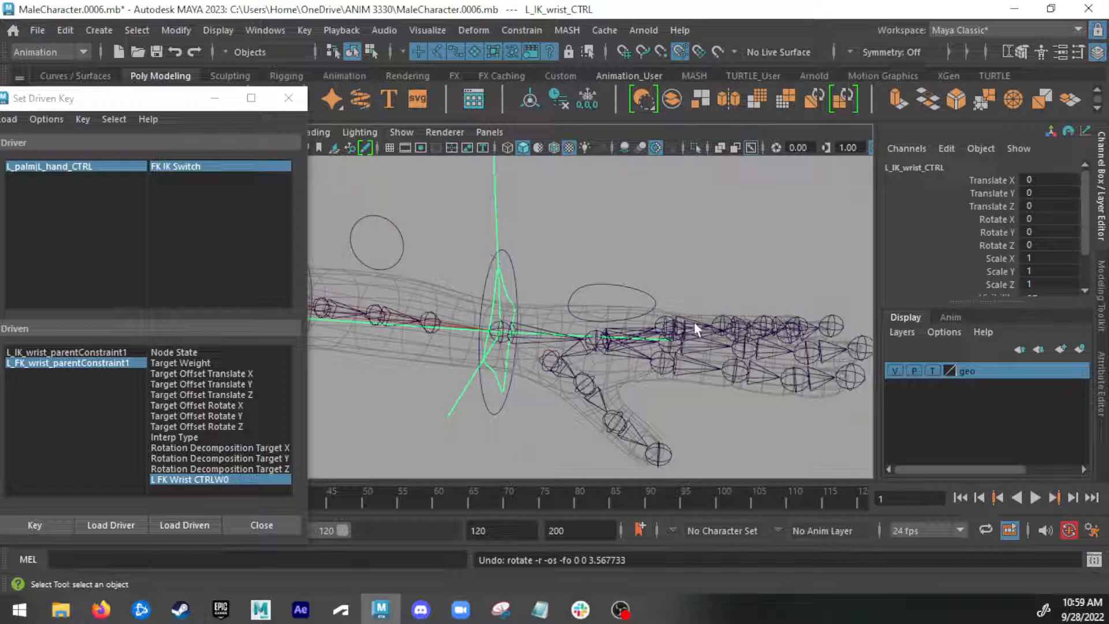
Step: Return L_hand_CTRL's FK IK Switch to 0, test-rotate L_FK_wrist_CTRL, and undo the rotation
left_click_drag(159, 108, 265, 116)
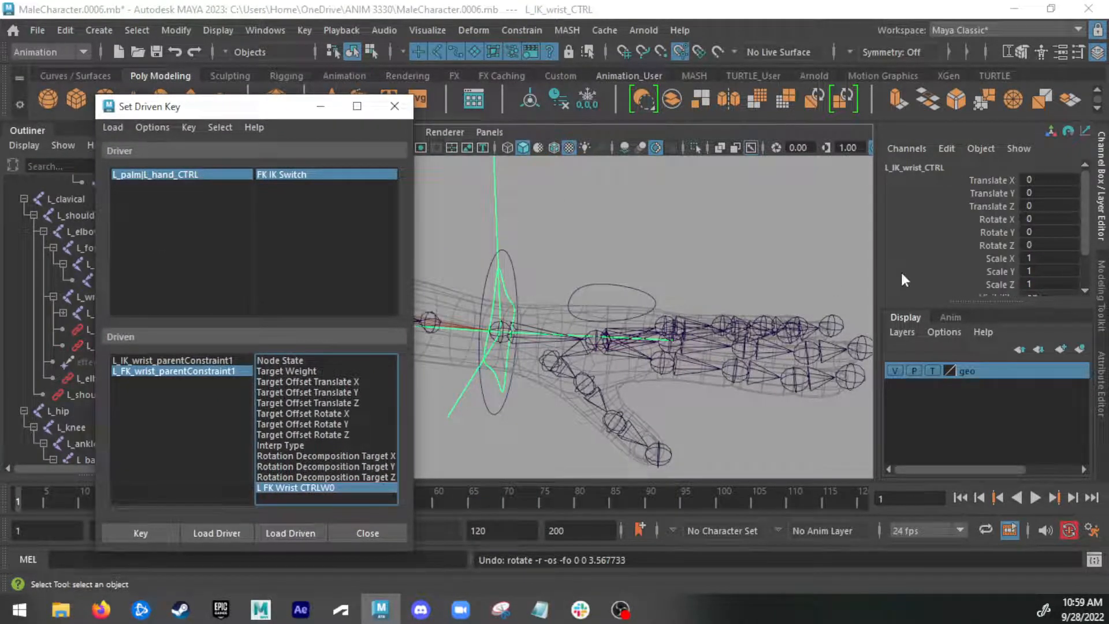
left_click(622, 285)
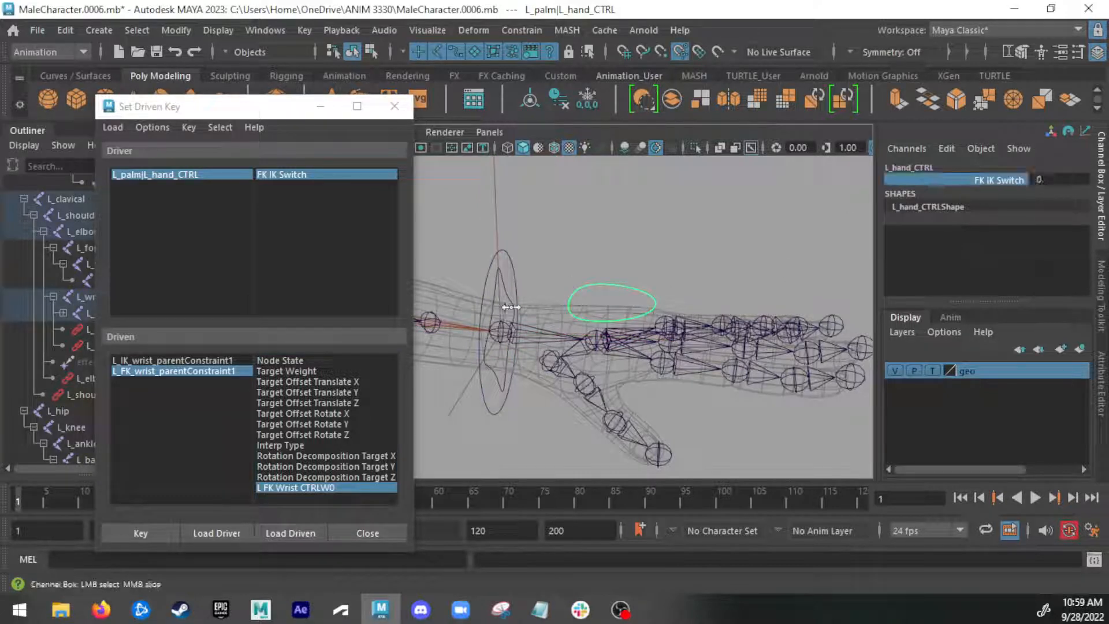
left_click(515, 273)
key("e")
left_click_drag(525, 283, 547, 278)
key("ctrl+z")
key("q")
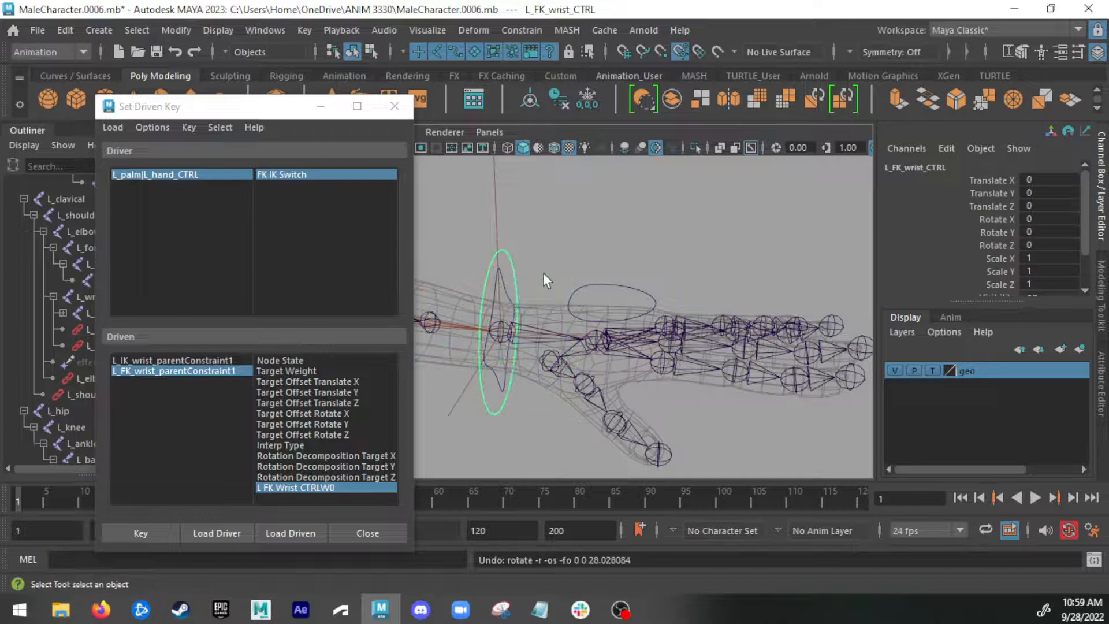
Step: Examine L_wrist_ikHandle's IK Blend and pole vector constraint attributes
left_click_drag(501, 198, 436, 206)
scroll(994, 266, "down", 2)
scroll(993, 265, "down", 3)
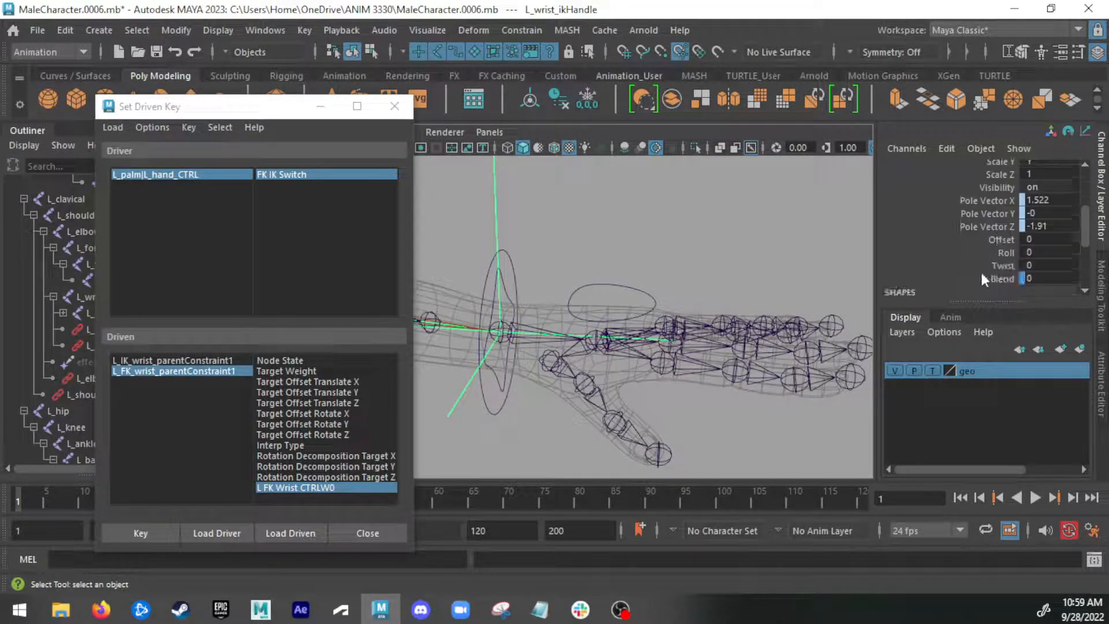
scroll(988, 276, "down", 2)
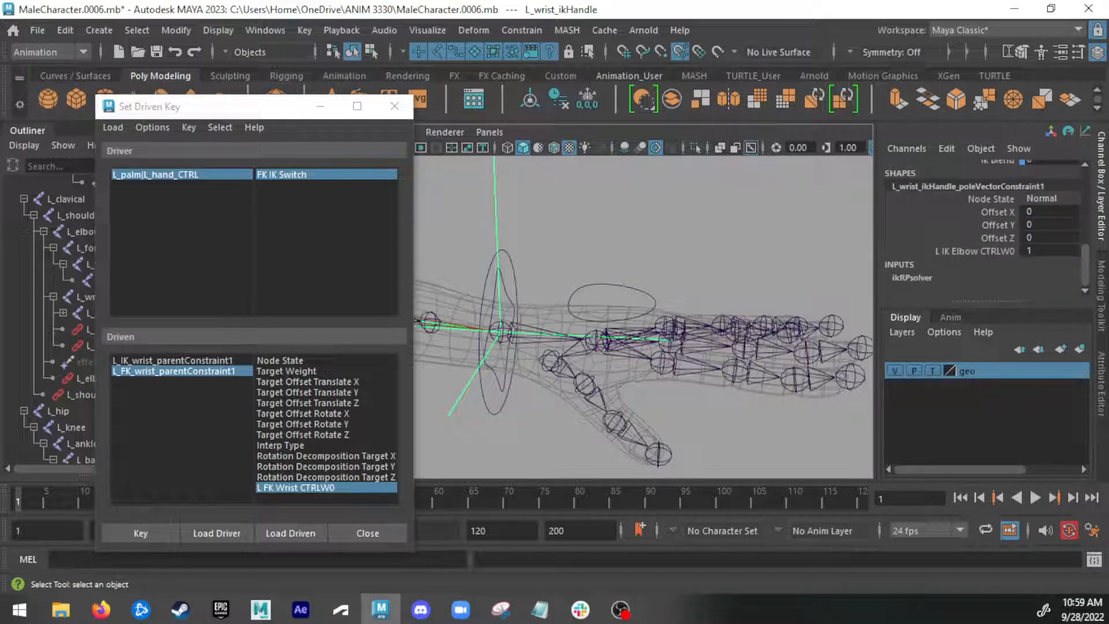
scroll(993, 243, "up", 1)
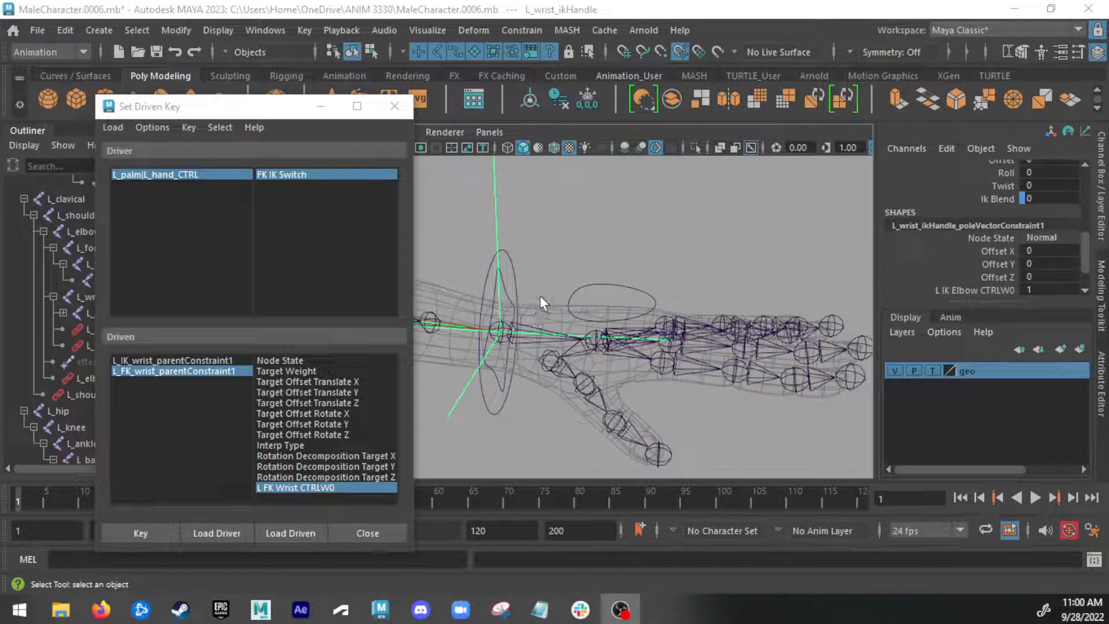
Step: Set the Blend Parent 1 attribute of the L_wrist joint to 0
left_click(531, 329)
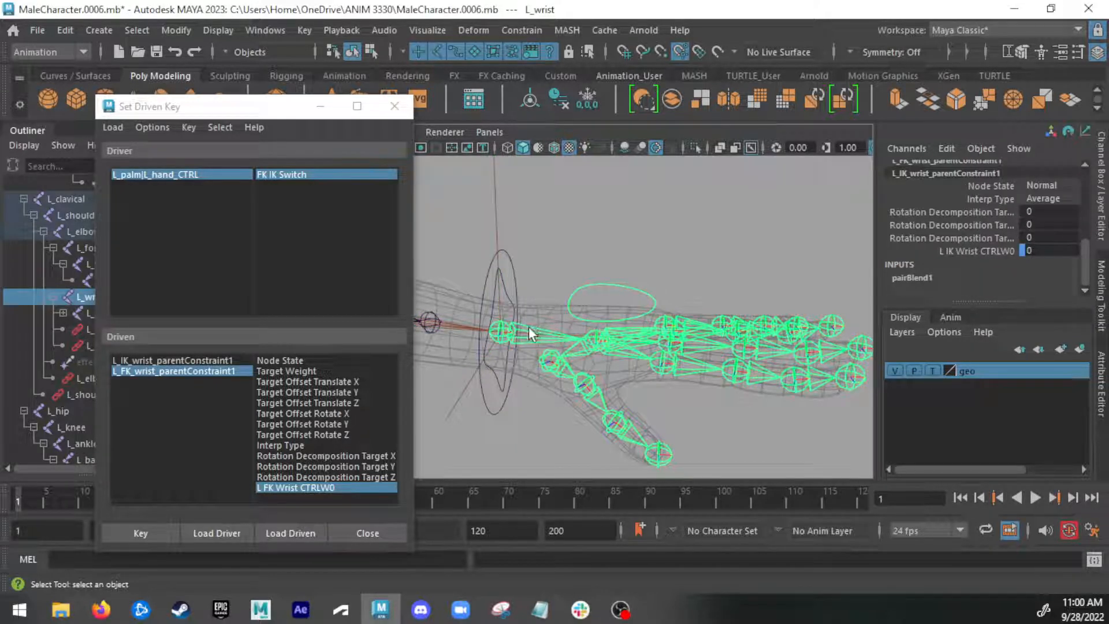
scroll(990, 250, "up", 3)
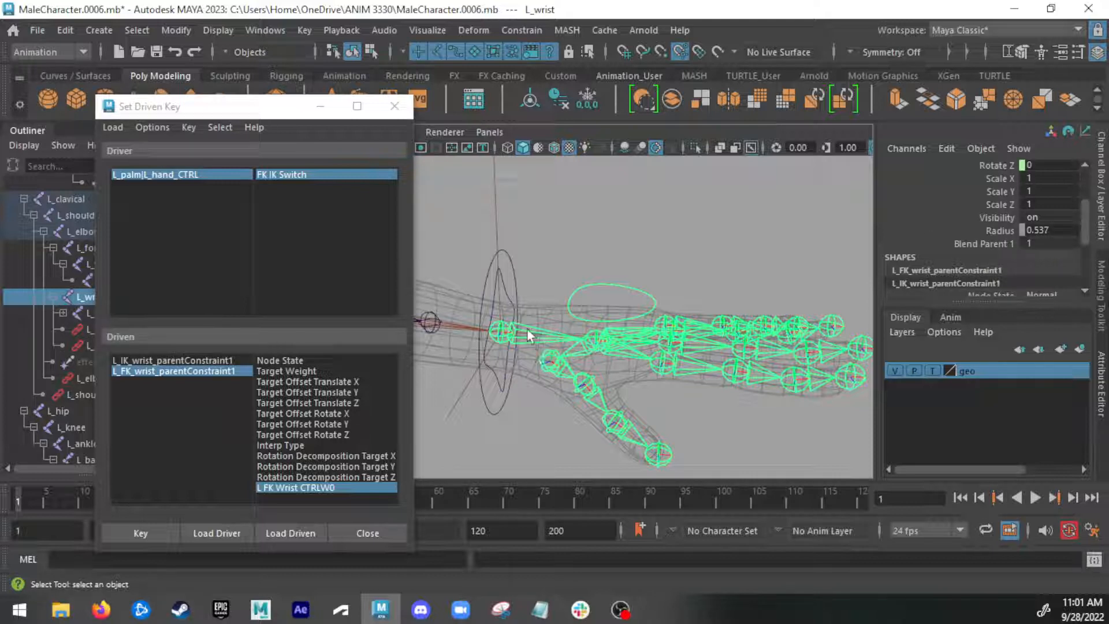
left_click(992, 245)
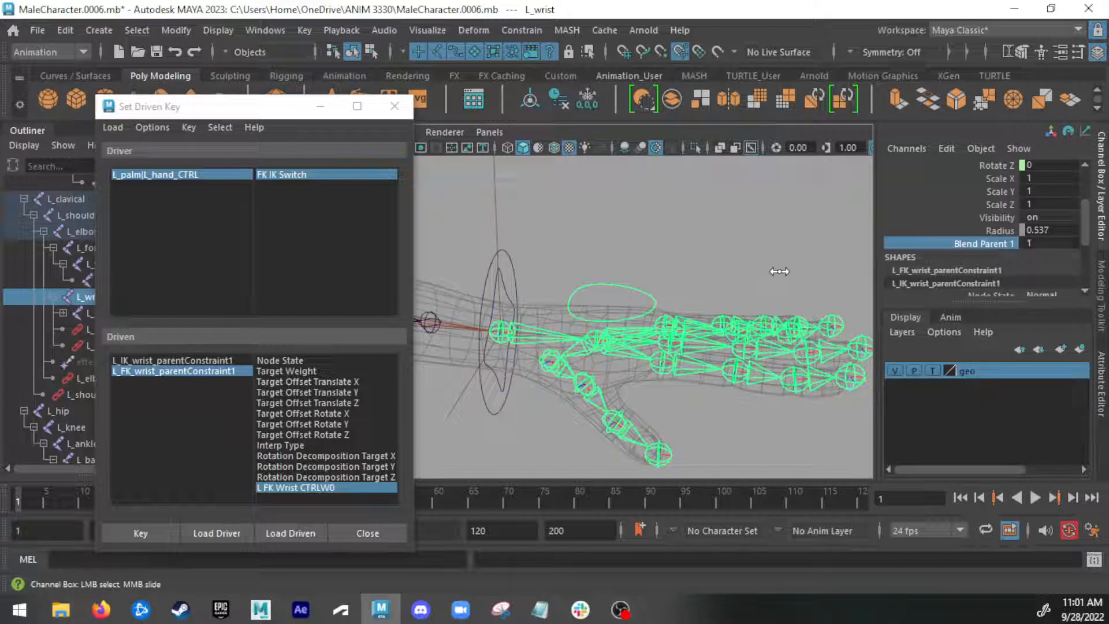
middle_click_drag(778, 265, 706, 269)
Step: Test-rotate L_FK_wrist_CTRL with L_wrist's Blend Parent 1 at 0, then undo the rotation
left_click(645, 284)
left_click(640, 285)
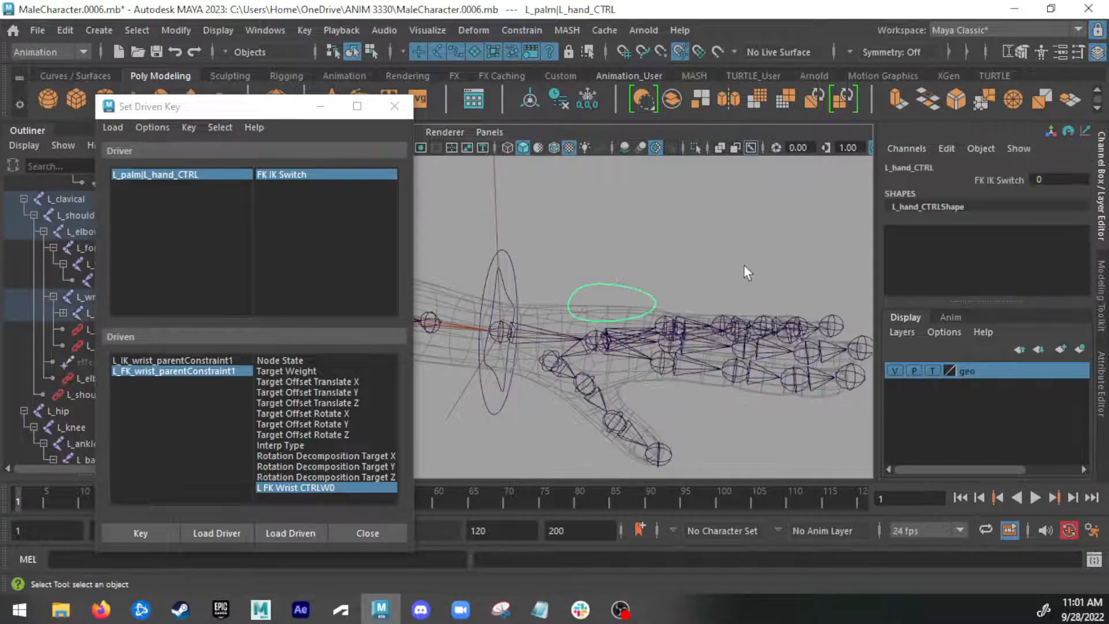
left_click(510, 256)
key("e")
mouse_move(537, 297)
left_mouse_down()
mouse_move(533, 268)
mouse_move(543, 311)
left_mouse_up()
key("ctrl+z")
key("ctrl+z")
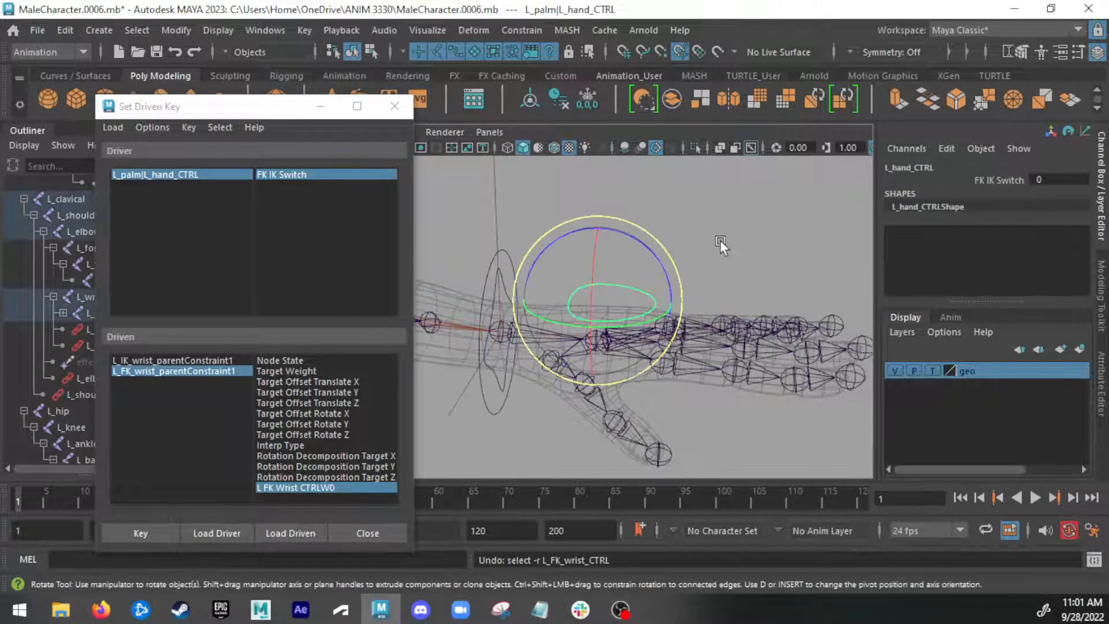
key("q")
Step: Load the L_wrist joint as the driven object and choose its Blend Parent 1 attribute
left_click(530, 323)
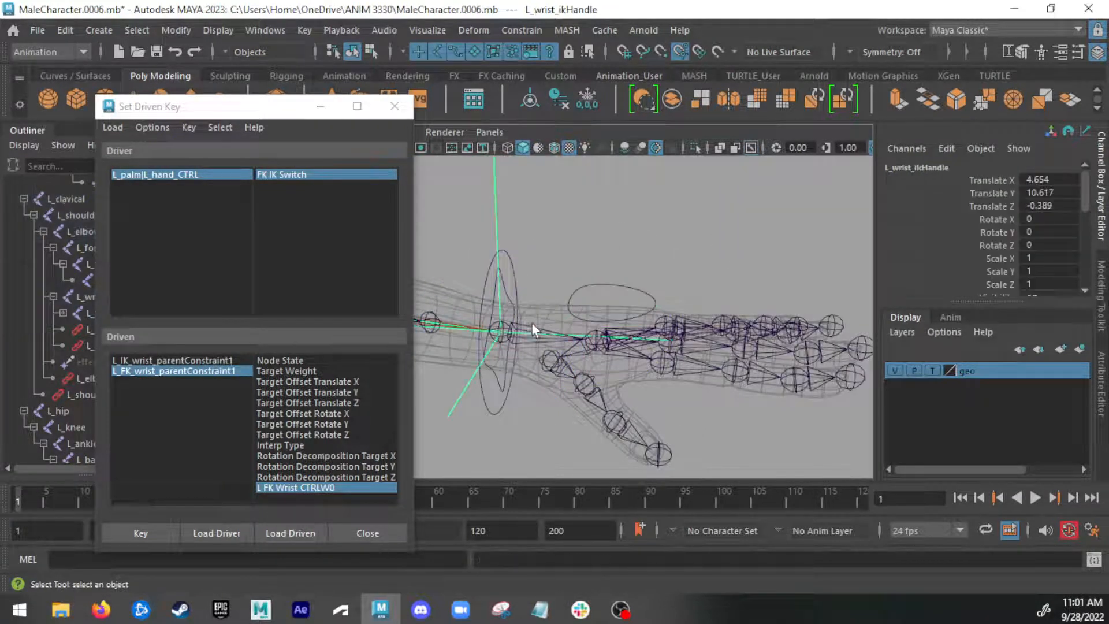
left_click(621, 295)
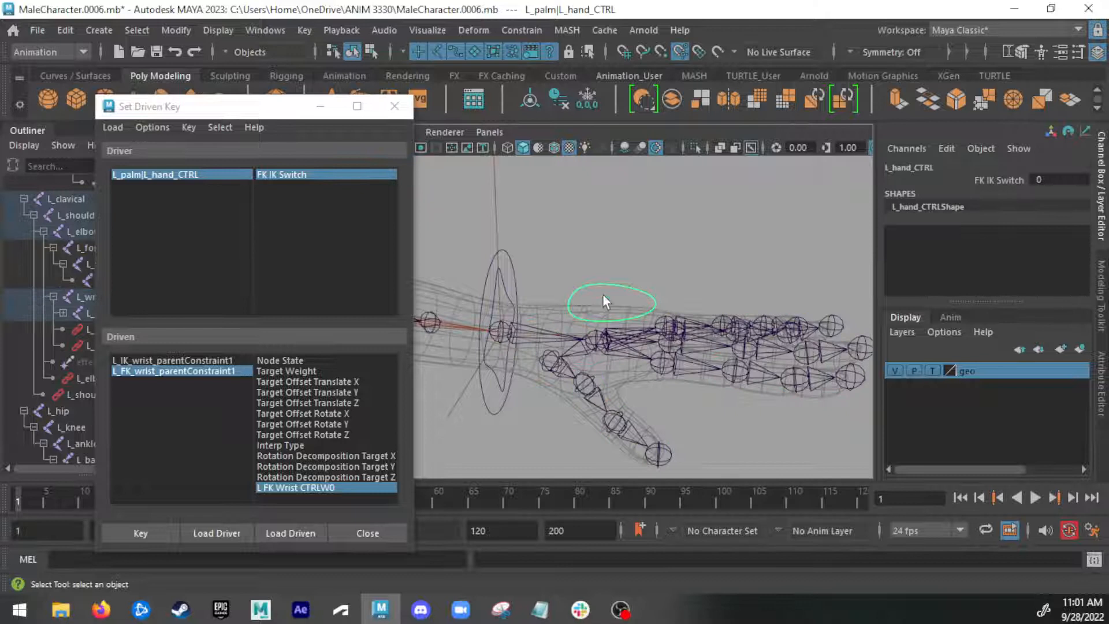
left_click(616, 259)
left_click(616, 283)
left_click(577, 275)
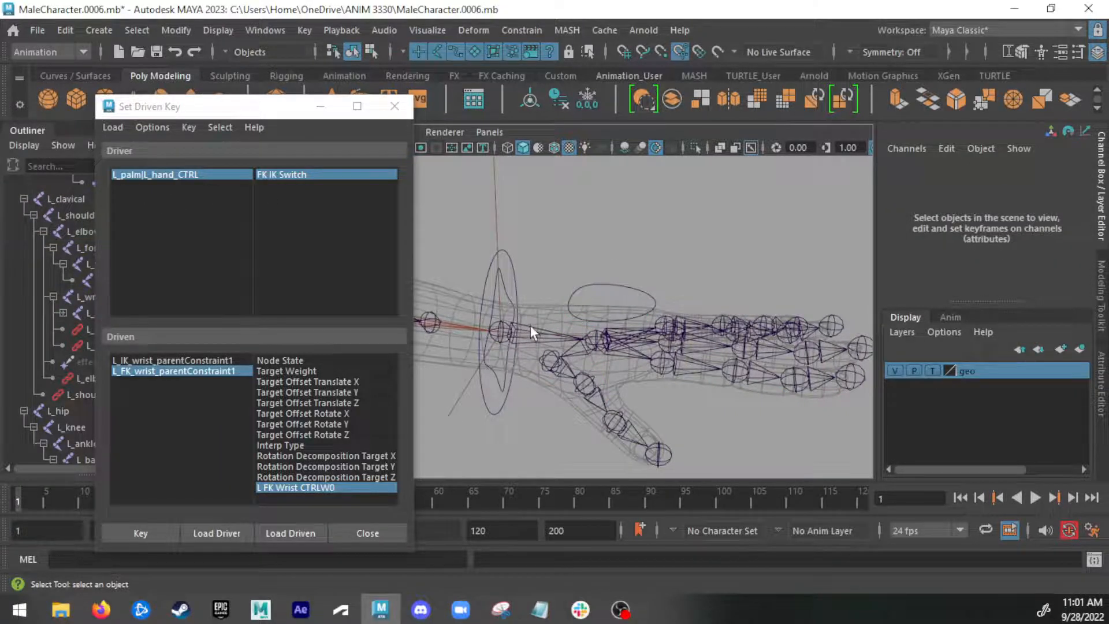
left_click(530, 325)
left_click(289, 531)
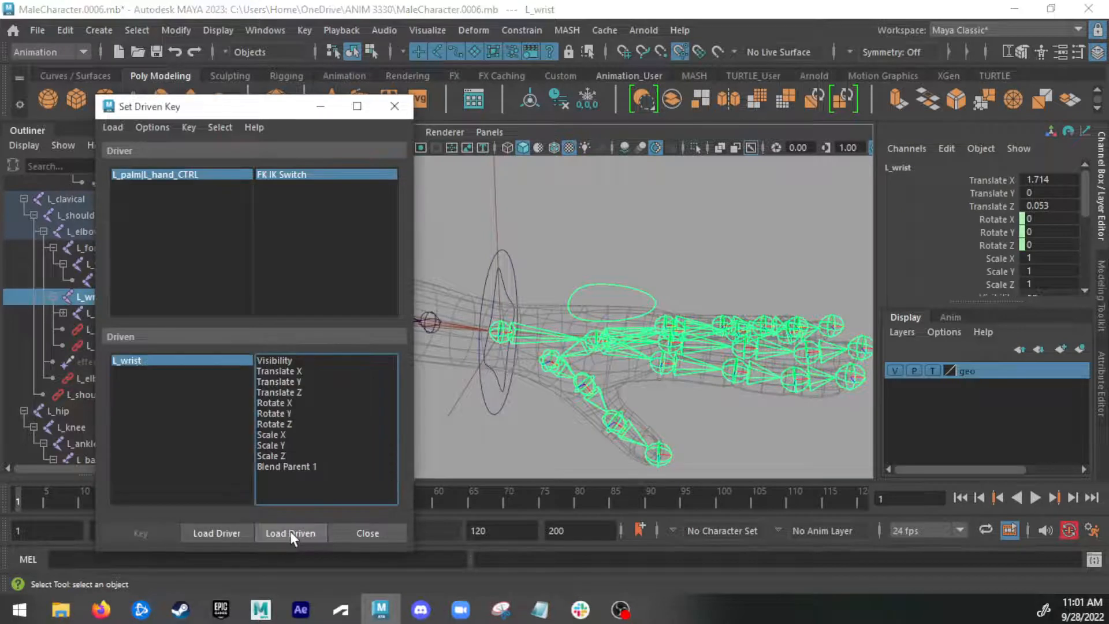
left_click(299, 466)
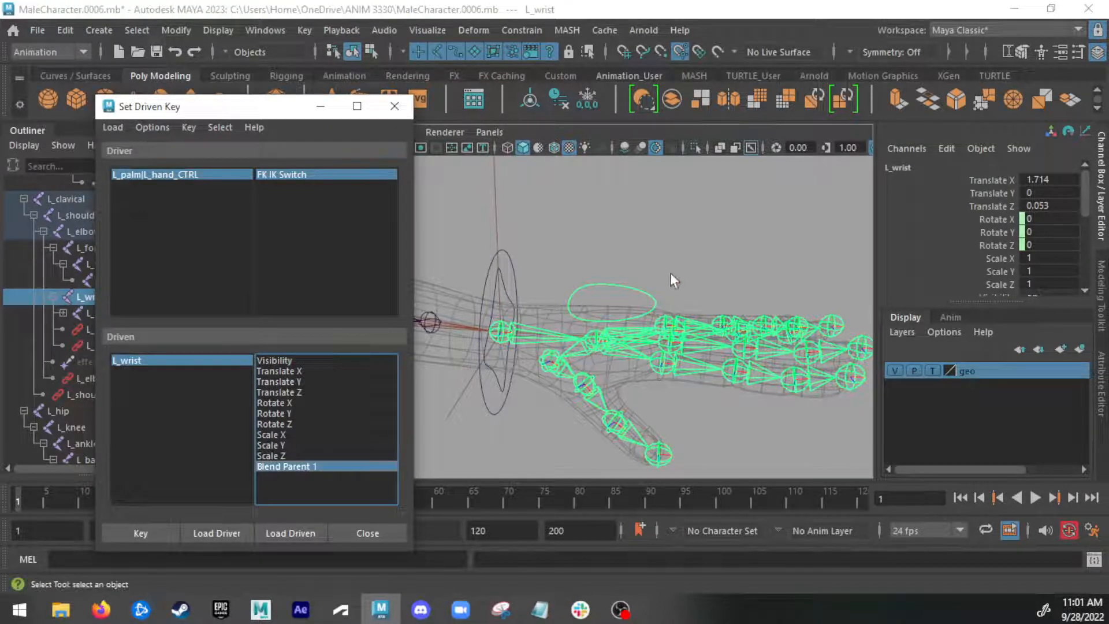
Step: Key L_wrist's Blend Parent 1 at 0 with L_hand_CTRL's FK IK Switch at 0
left_click(635, 286)
left_click(634, 293)
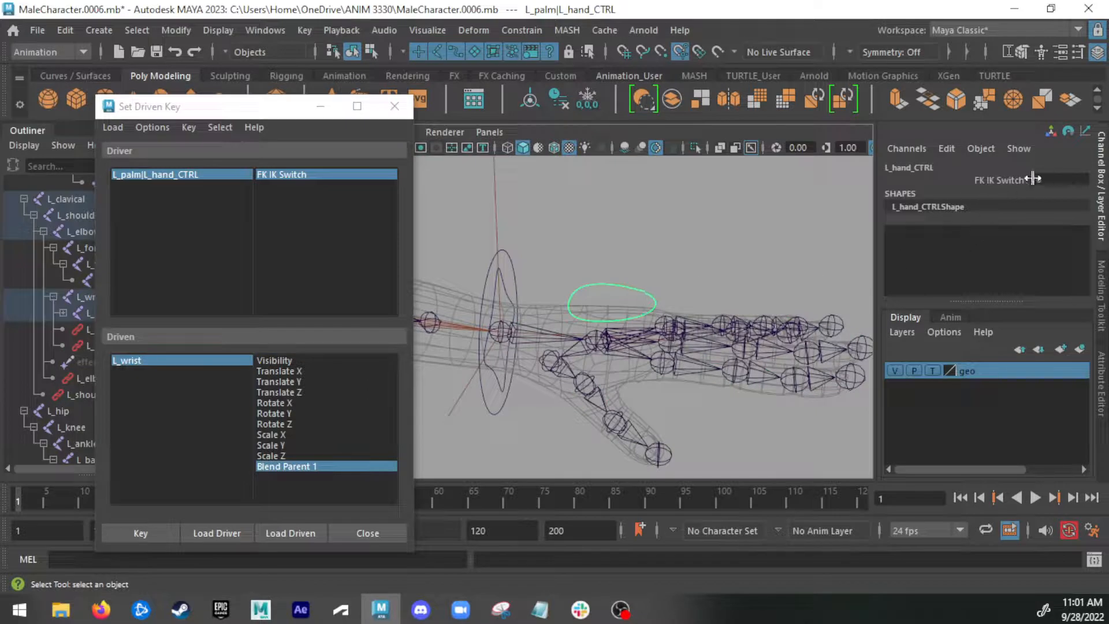
left_click(178, 359)
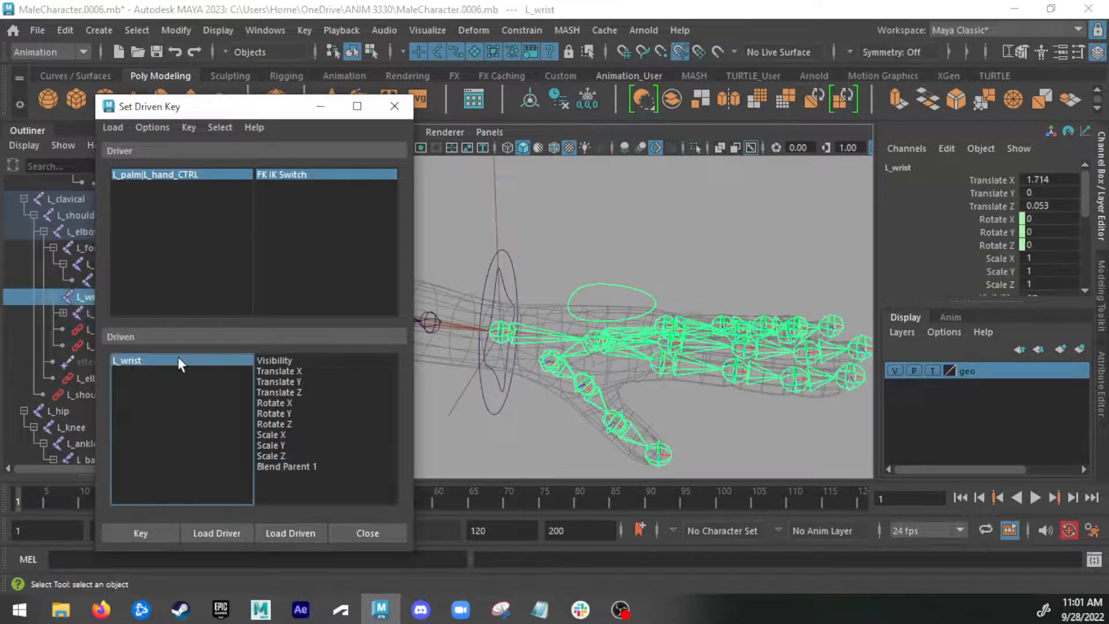
left_click(312, 467)
scroll(1036, 226, "down", 3)
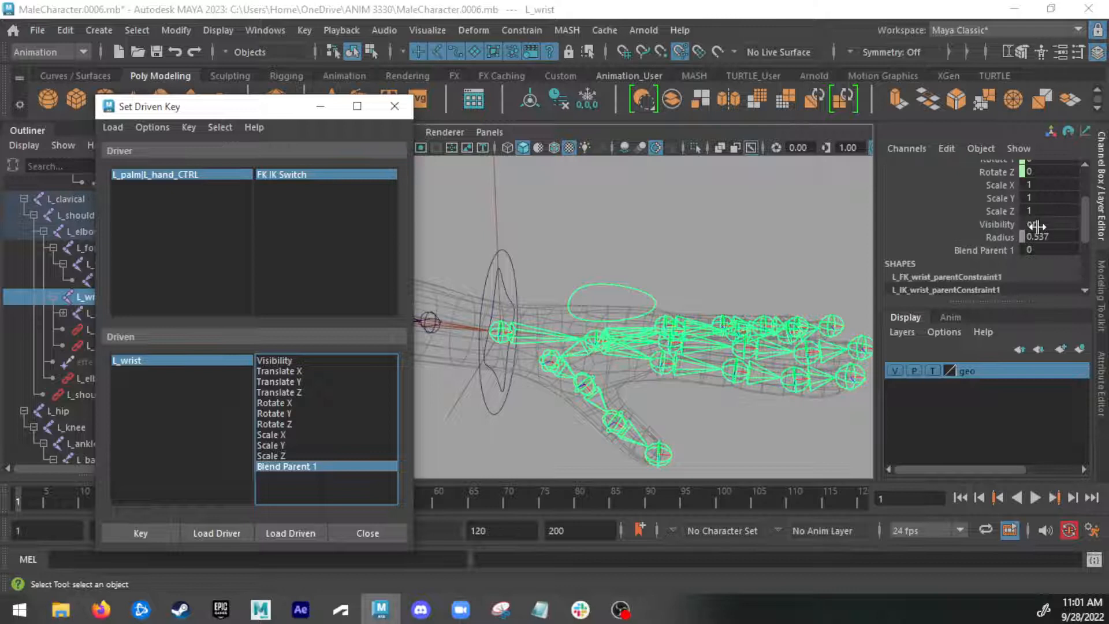
left_click(140, 533)
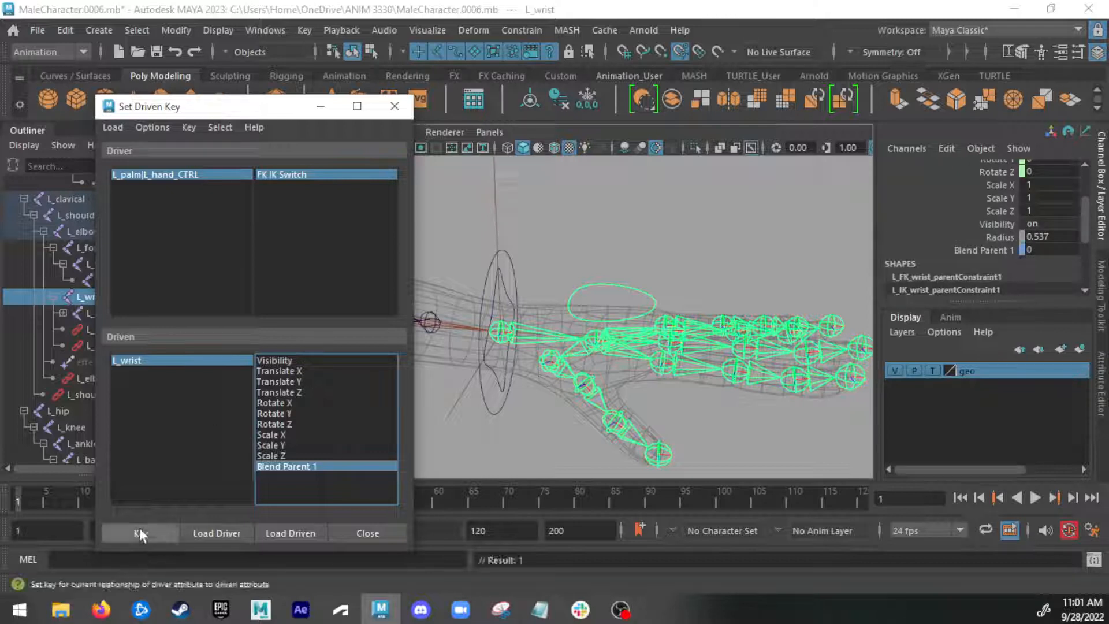
Step: Set L_hand_CTRL's FK IK Switch to 1, then set L_wrist's Blend Parent 1 to 1 and key it
left_click(640, 236)
left_click(611, 284)
left_click(932, 180)
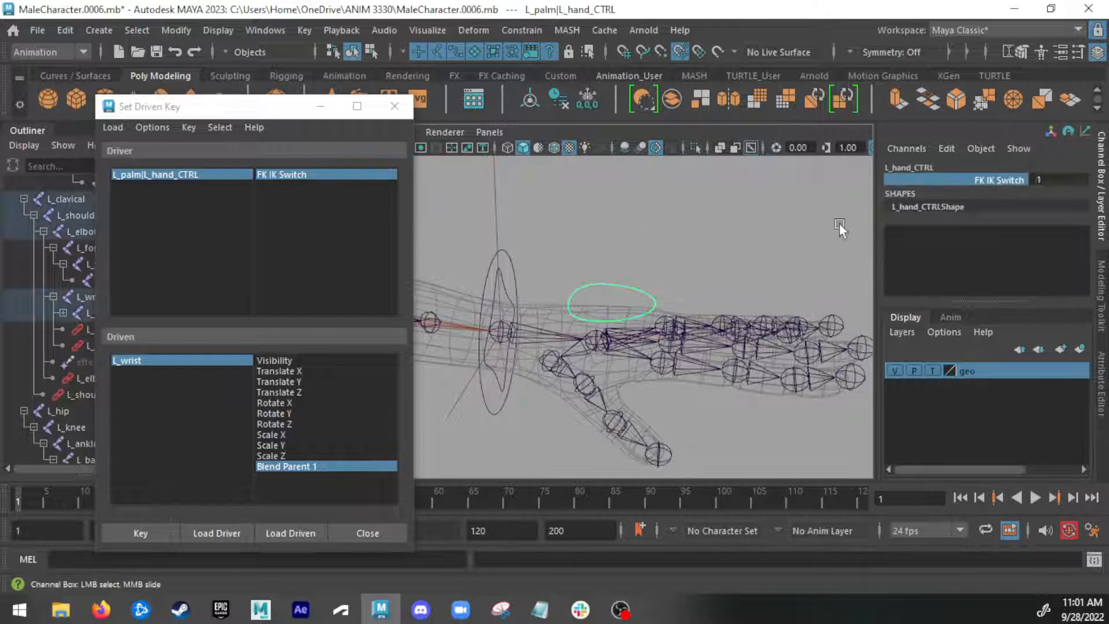
left_click(173, 362)
left_click(299, 466)
scroll(1010, 236, "down", 3)
scroll(1012, 245, "down", 1)
left_click(993, 252)
middle_click_drag(696, 269, 737, 270)
left_click(156, 534)
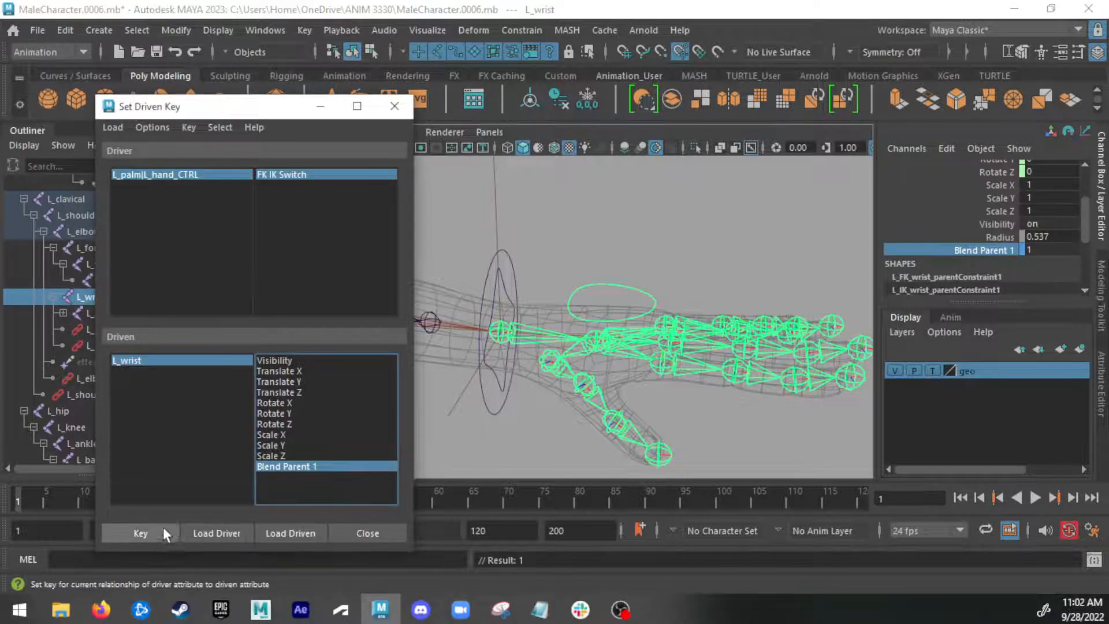
Step: Scrub L_hand_CTRL's FK IK Switch back to 1, test-rotate L_IK_wrist_CTRL, and undo the rotation
left_click(627, 295)
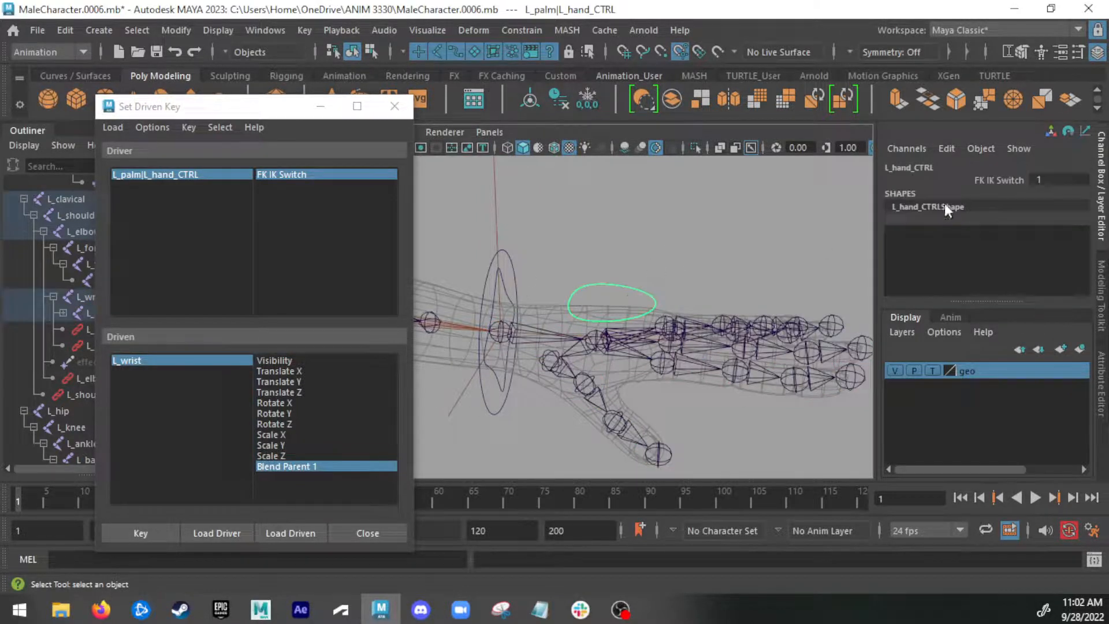
left_click(982, 179)
middle_click_drag(663, 234, 760, 230)
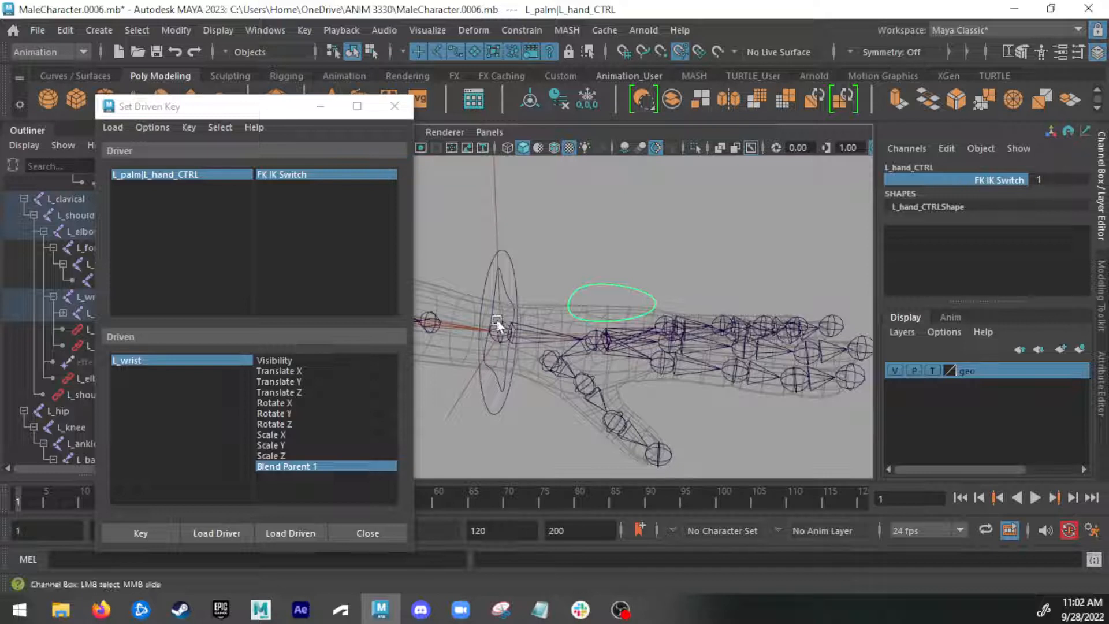
left_click(512, 300)
mouse_move(523, 299)
left_mouse_down()
mouse_move(487, 309)
mouse_move(554, 310)
mouse_move(503, 289)
mouse_move(514, 317)
left_mouse_up()
key("ctrl+z")
key("q")
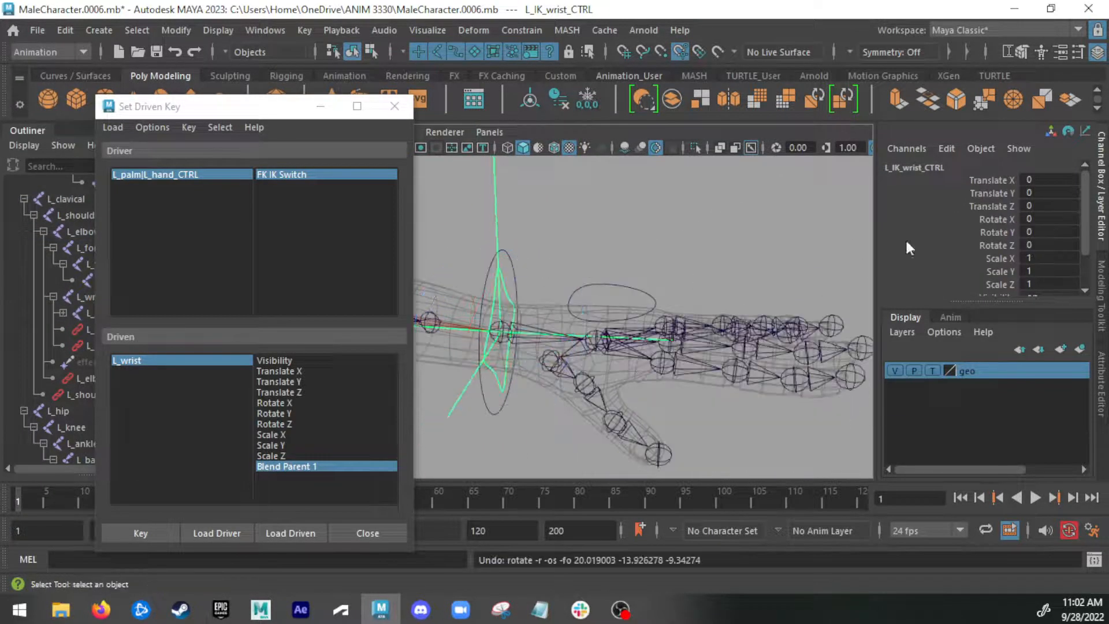
Step: Scrub L_hand_CTRL's FK IK Switch, test-rotate L_FK_wrist_CTRL, and undo the rotation
left_click(645, 291)
left_click(986, 181)
middle_click_drag(601, 249, 619, 249)
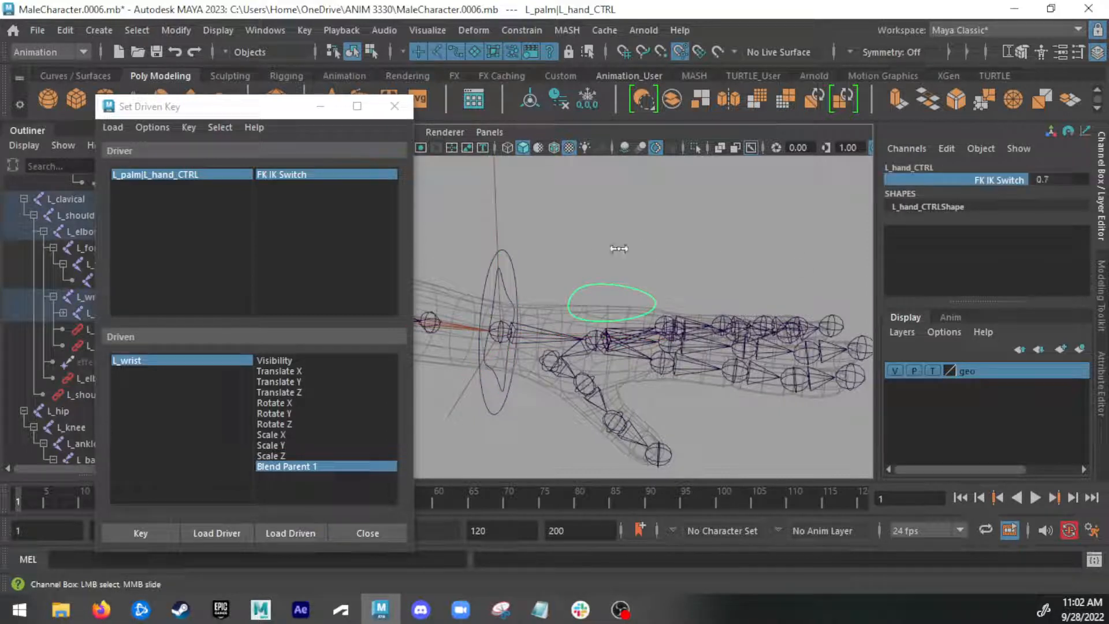
left_click(520, 263)
left_click(511, 261)
key("e")
left_click_drag(542, 286, 504, 262)
mouse_move(518, 269)
left_mouse_down()
mouse_move(547, 320)
mouse_move(501, 289)
mouse_move(533, 261)
mouse_move(508, 260)
left_mouse_up()
key("q")
left_click(494, 293)
key("e")
key("ctrl+z")
key("ctrl+z")
key("ctrl+z")
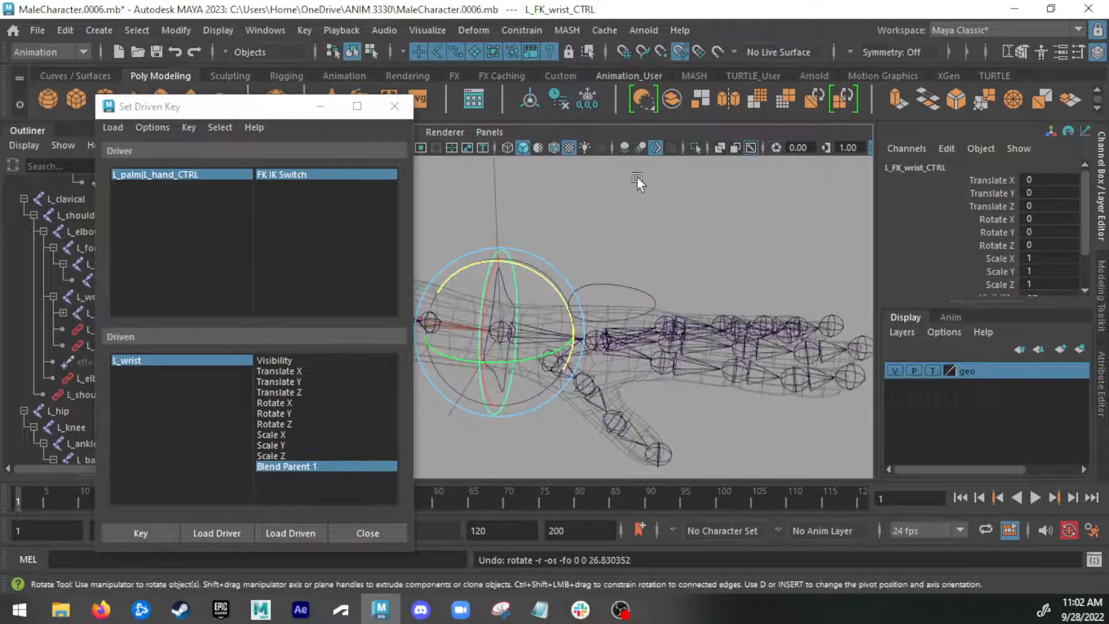
Step: With L_hand_CTRL's FK IK Switch at 1, test-rotate L_FK_wrist_CTRL around Z and undo the rotation
left_click(650, 293)
left_click(998, 182)
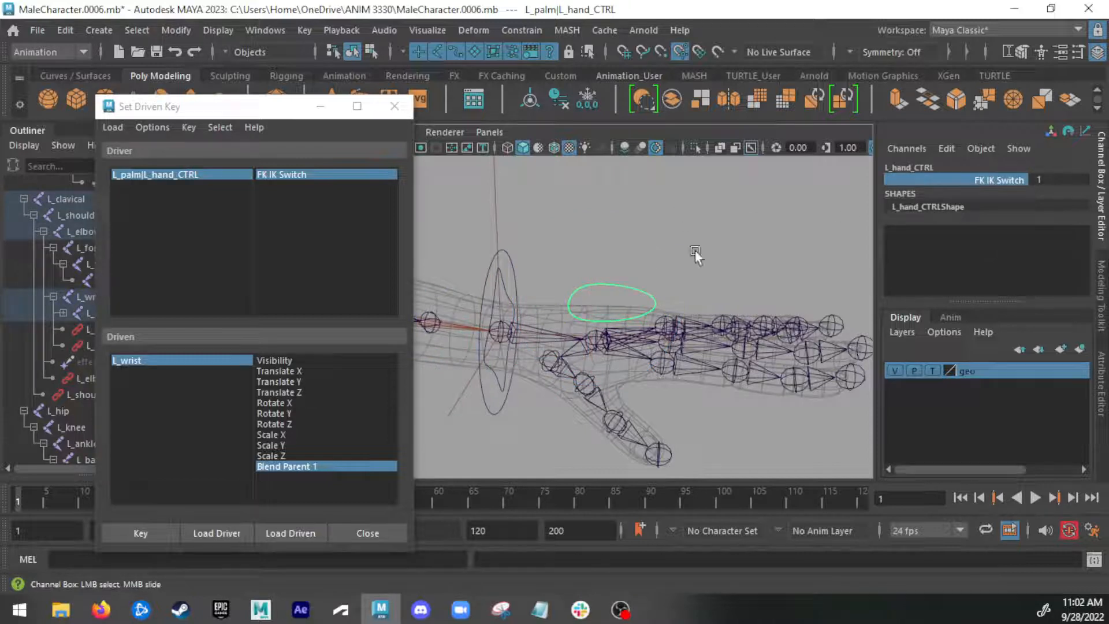
left_click(522, 272)
left_click(515, 265)
left_click_drag(484, 259, 576, 269)
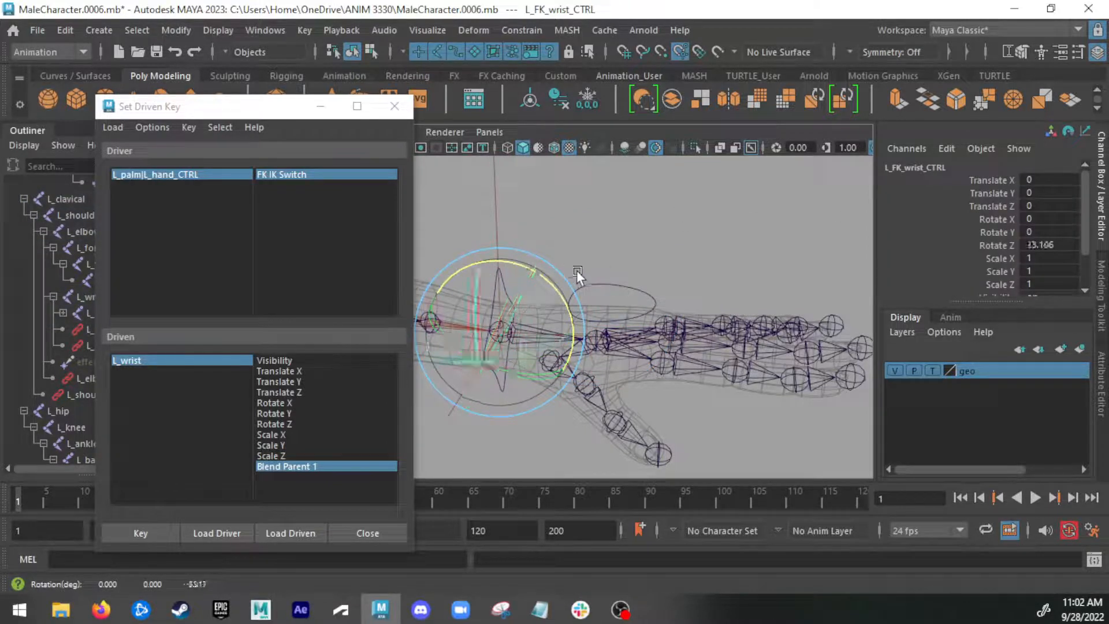
key("ctrl+z")
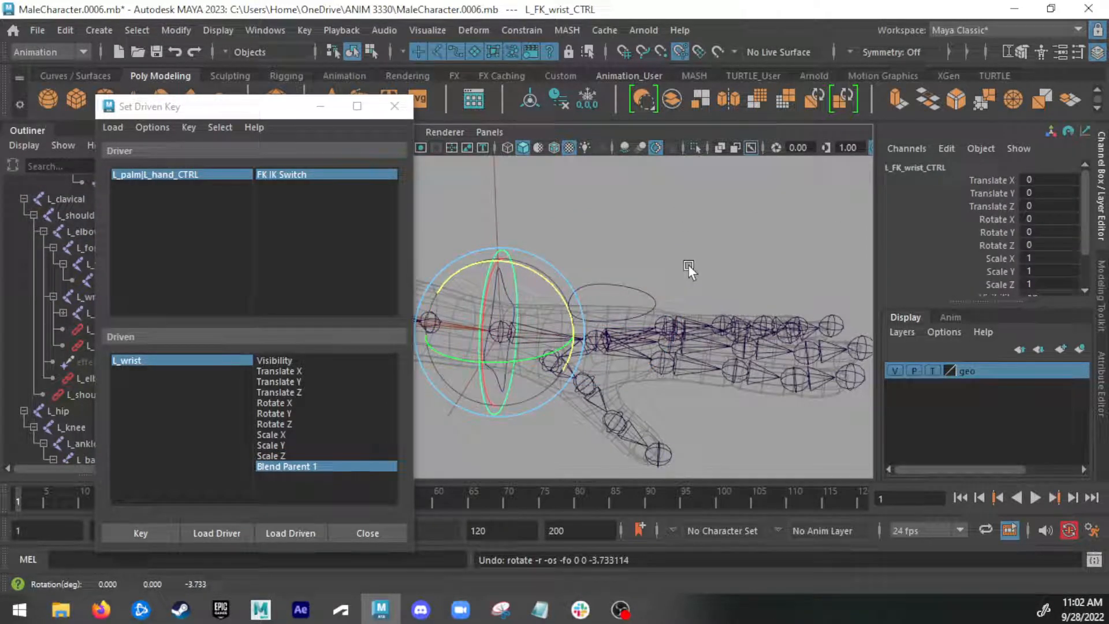
Step: Minimize the Set Driven Key window and set L_hand_CTRL's FK IK Switch to 0
left_click(320, 107)
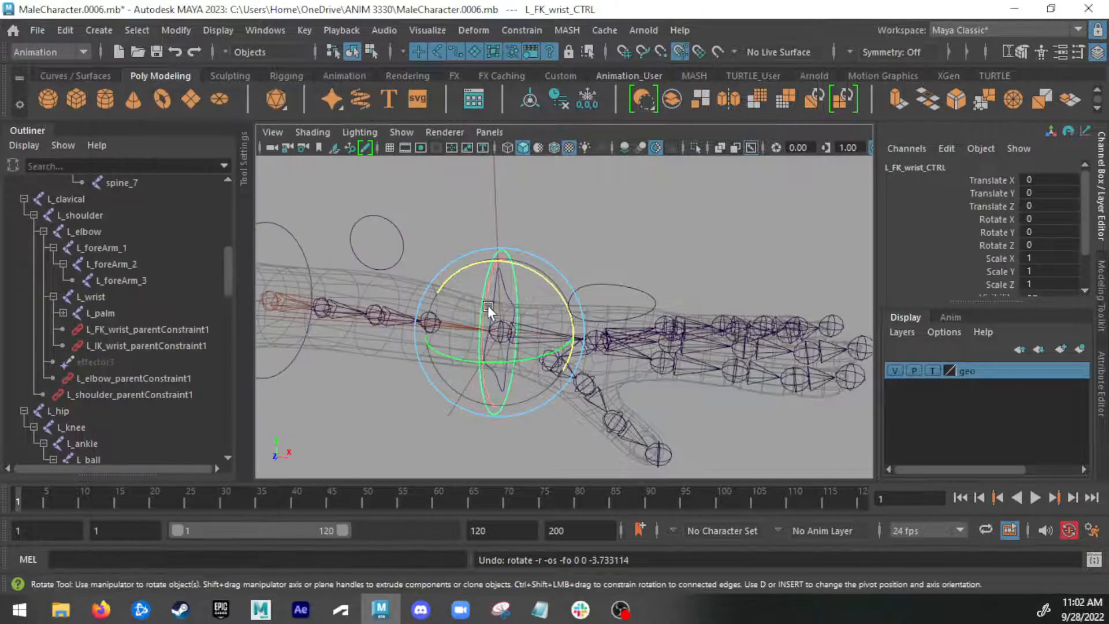
right_click_drag(317, 295, 326, 320, "alt")
key("q")
middle_click_drag(538, 372, 490, 314, "alt")
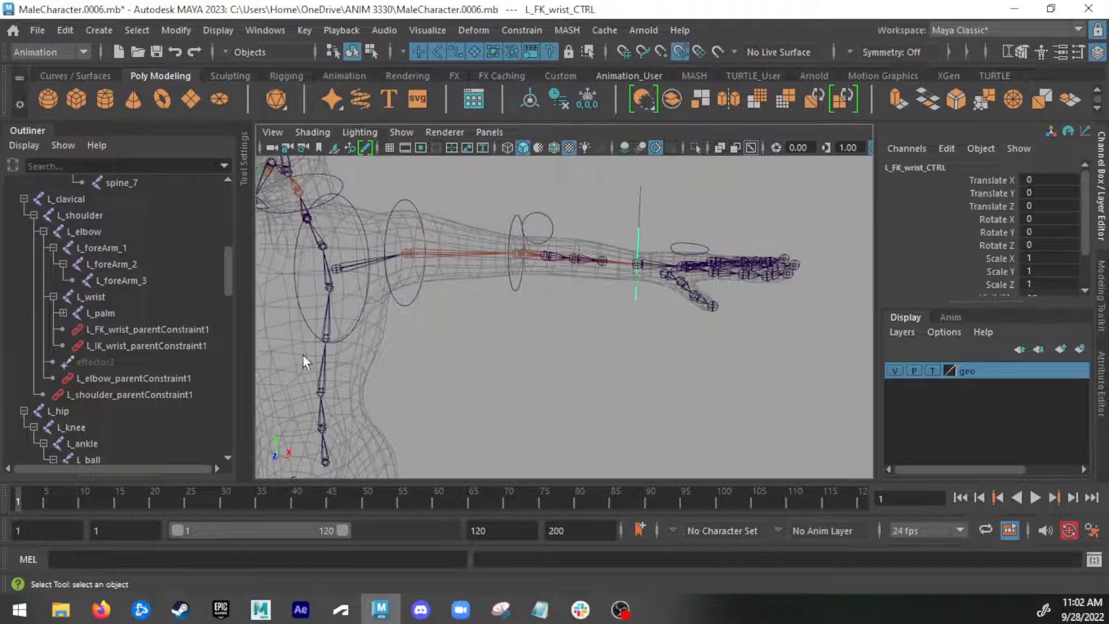
left_click(689, 247)
left_click(999, 180)
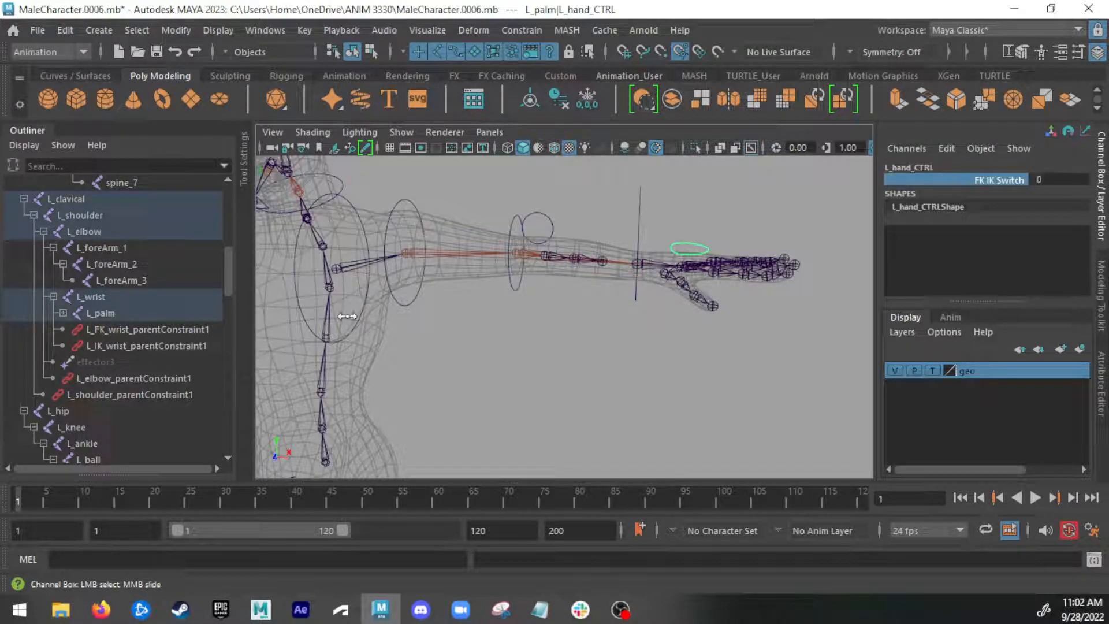
Step: Test-rotate L_FK_shoulder_CTRL around Y and undo the rotation
left_click(410, 301)
key("e")
left_click_drag(411, 302, 538, 272, "alt")
key("ctrl+z")
key("q")
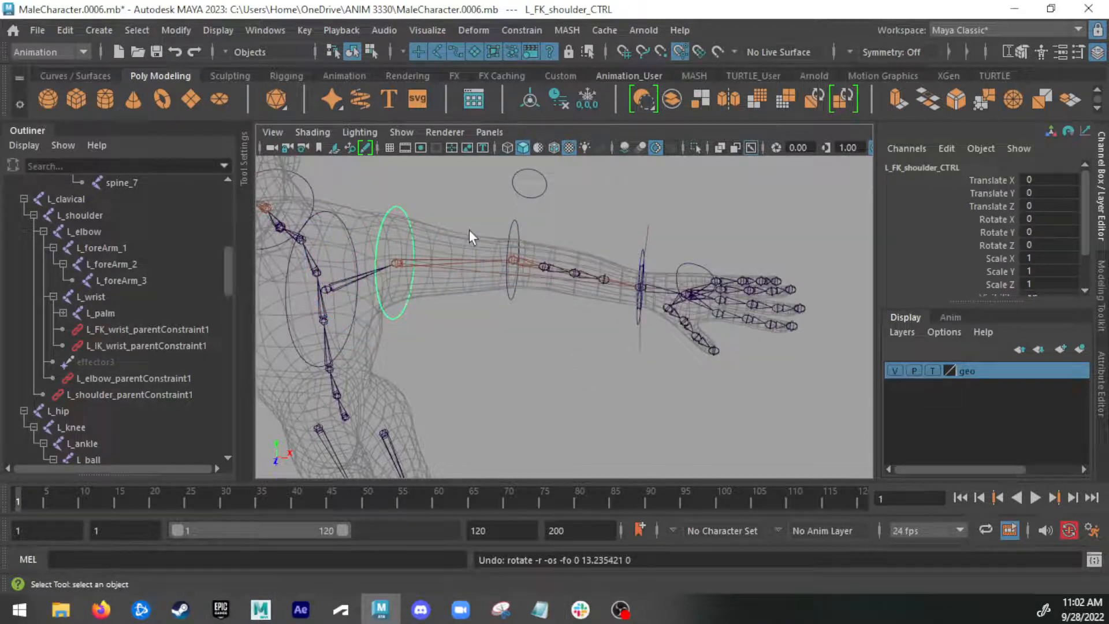
Step: Parent L_FK_wrist_CTRL_GRP under L_FK_elbow_CTRL
scroll(168, 388, "down", 10)
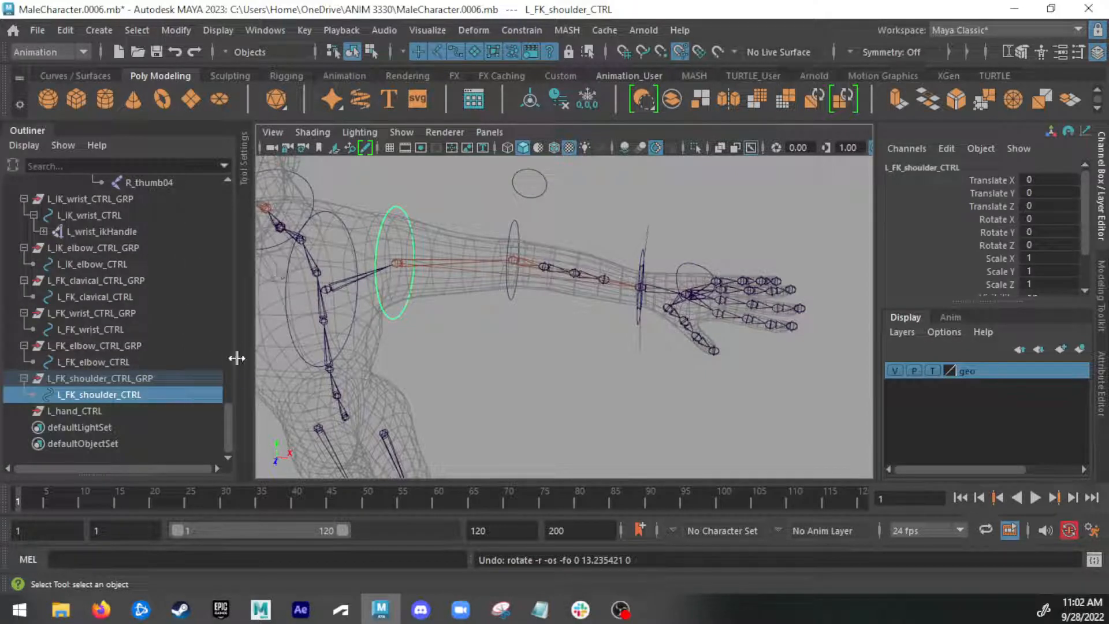
left_click_drag(755, 369, 532, 283, "alt")
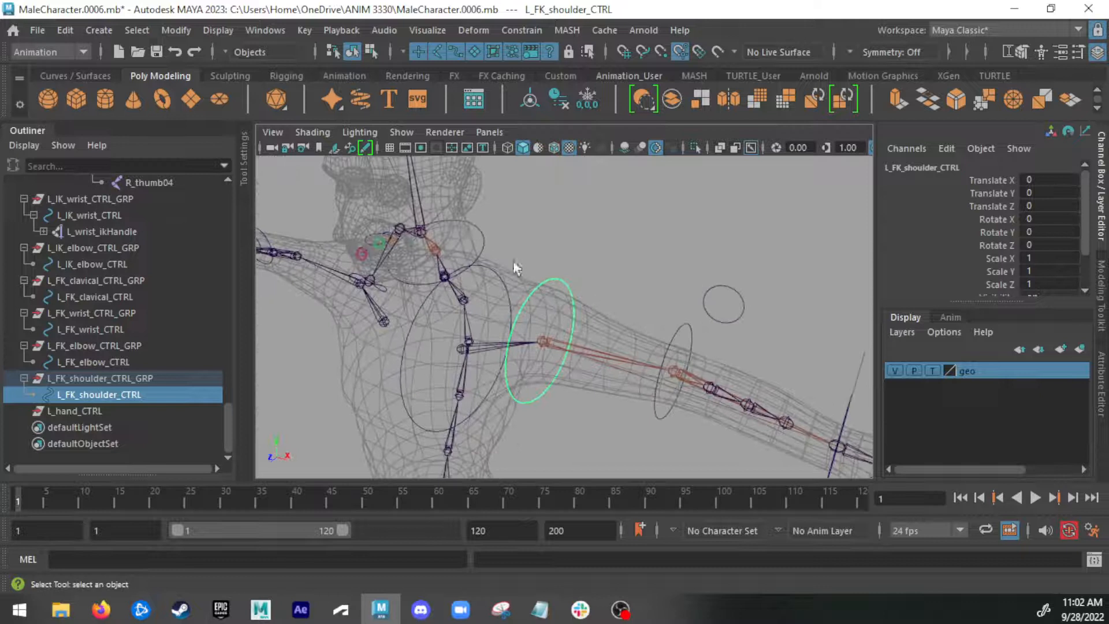
left_click_drag(432, 194, 639, 272, "alt")
scroll(660, 248, "down", 4)
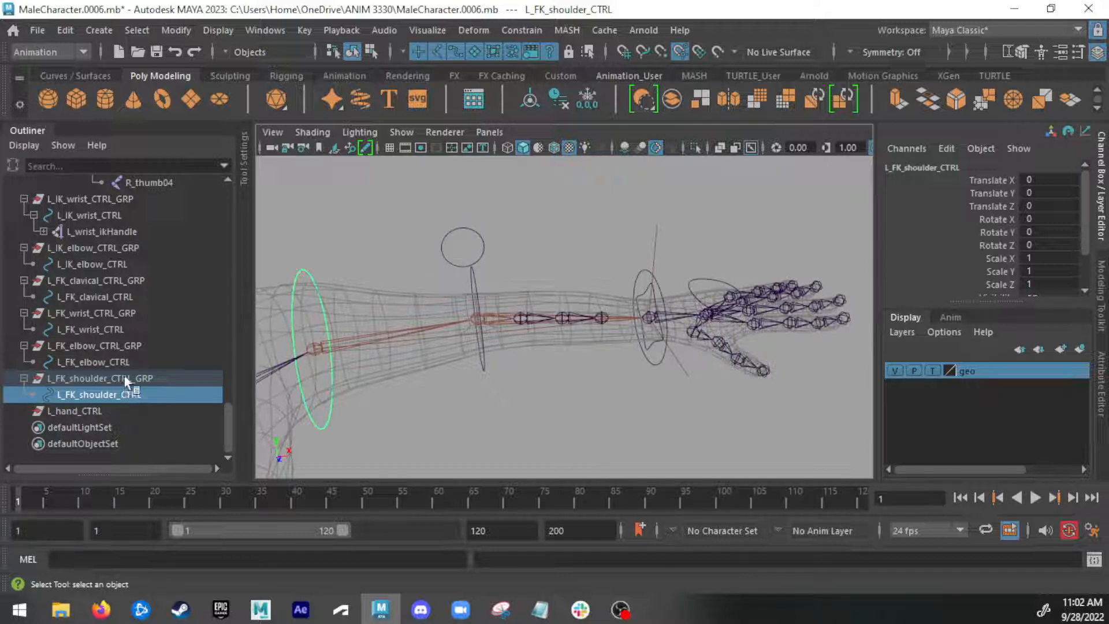
left_click(635, 268)
left_click(127, 314)
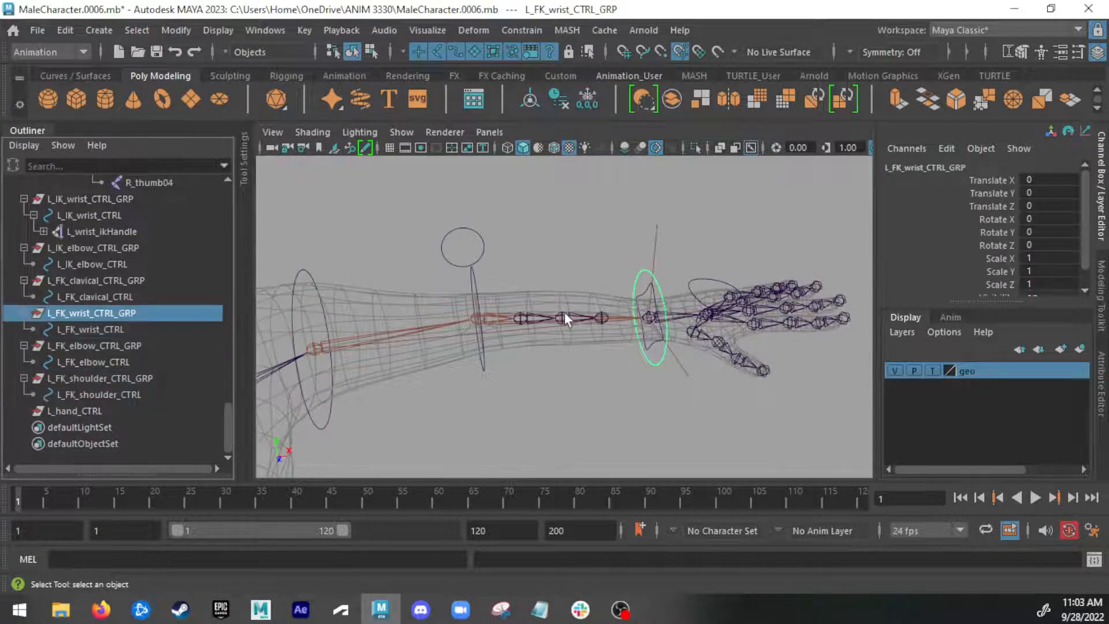
left_click_drag(529, 315, 535, 287, "alt")
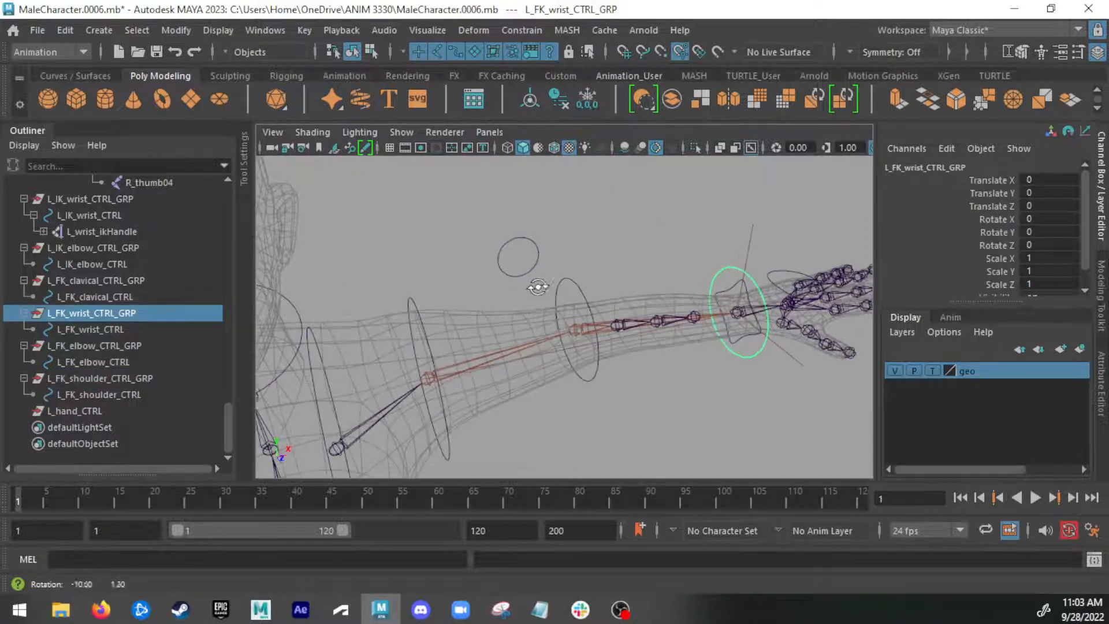
left_click(577, 288, "shift")
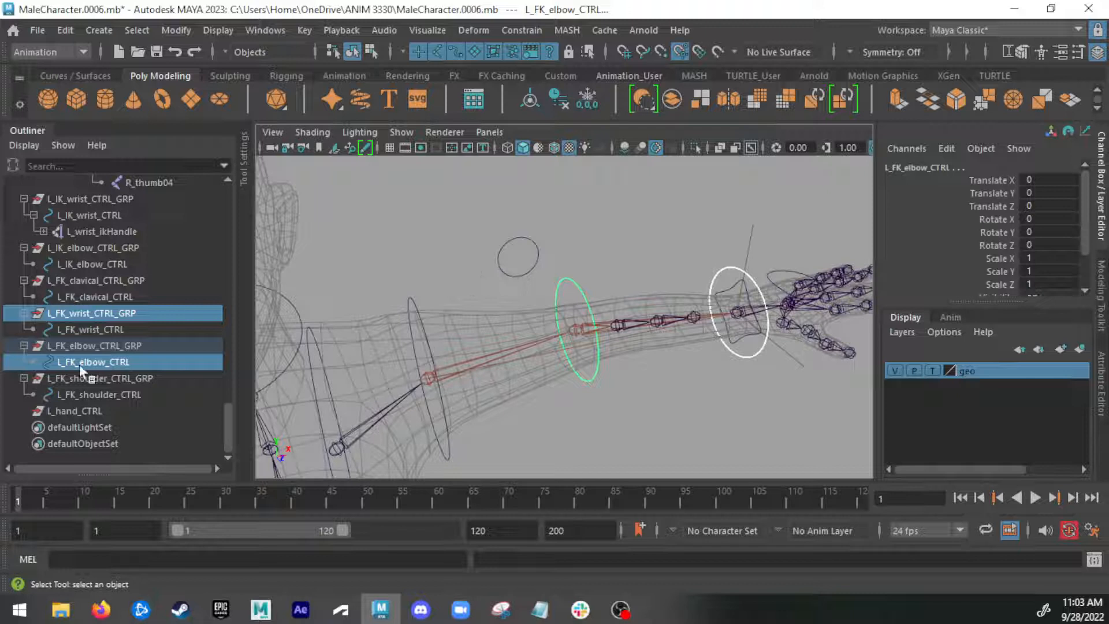
left_click(113, 315)
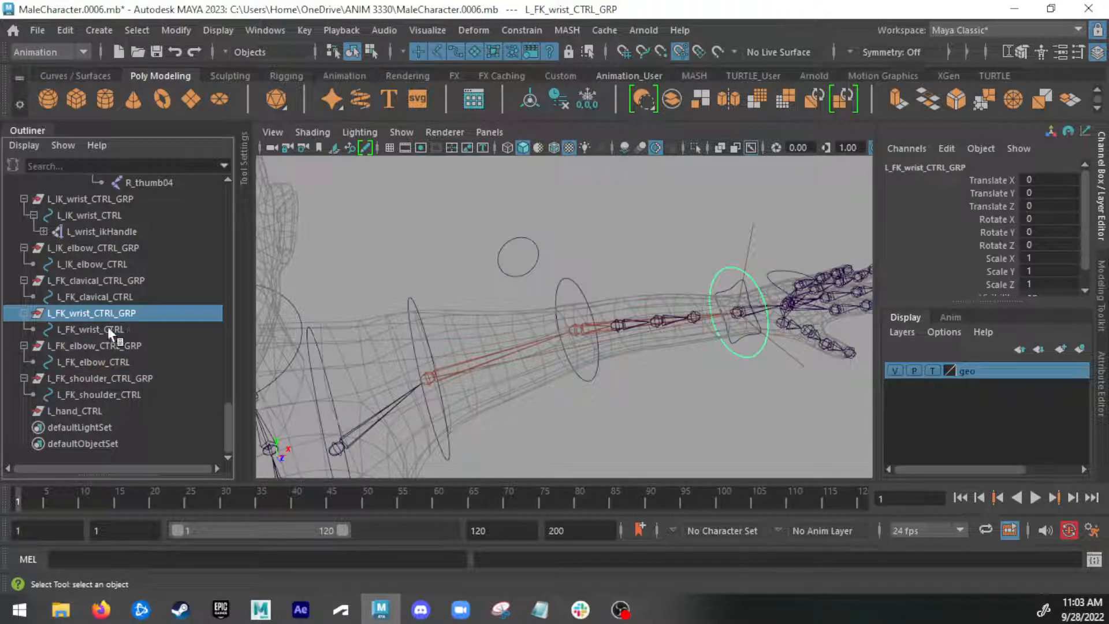
left_click(567, 284, "shift")
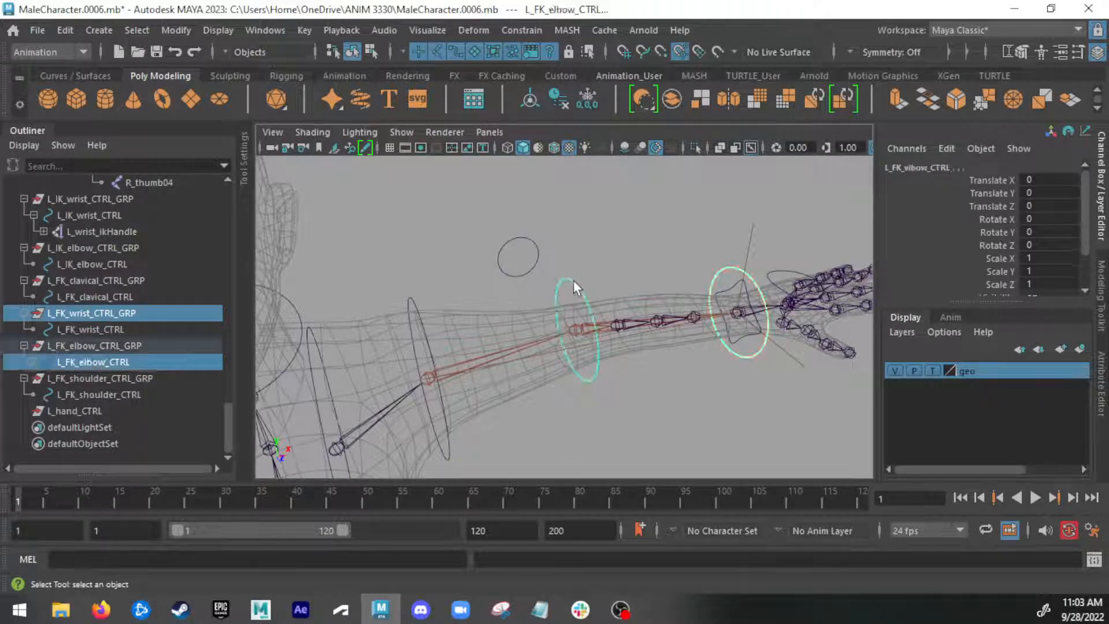
left_click_drag(572, 281, 576, 283, "alt")
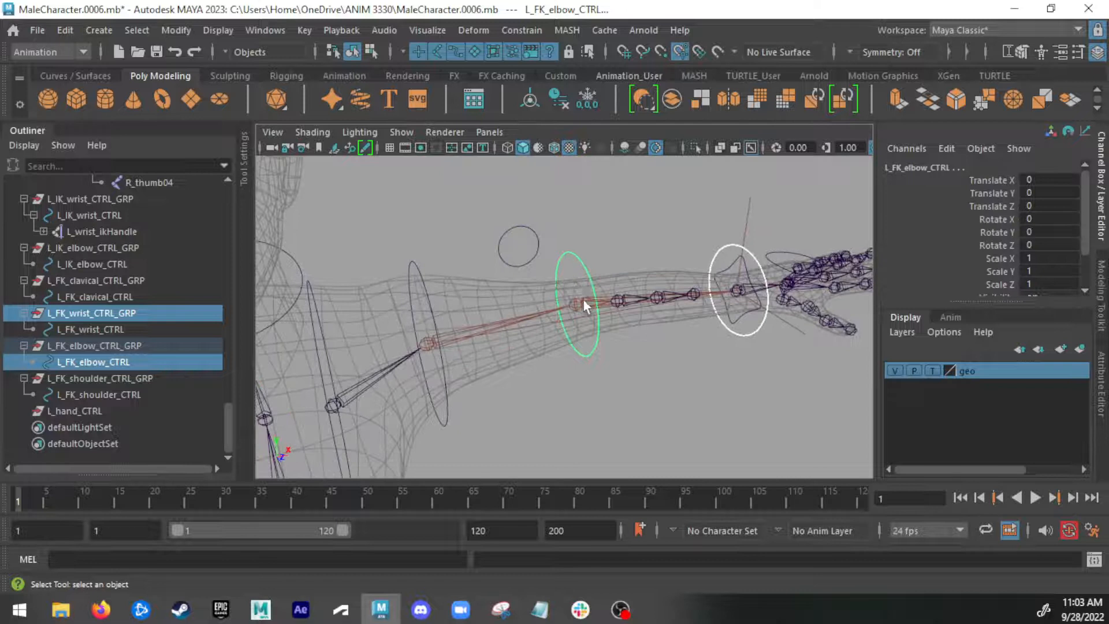
key("p")
left_click_drag(620, 314, 618, 248, "alt")
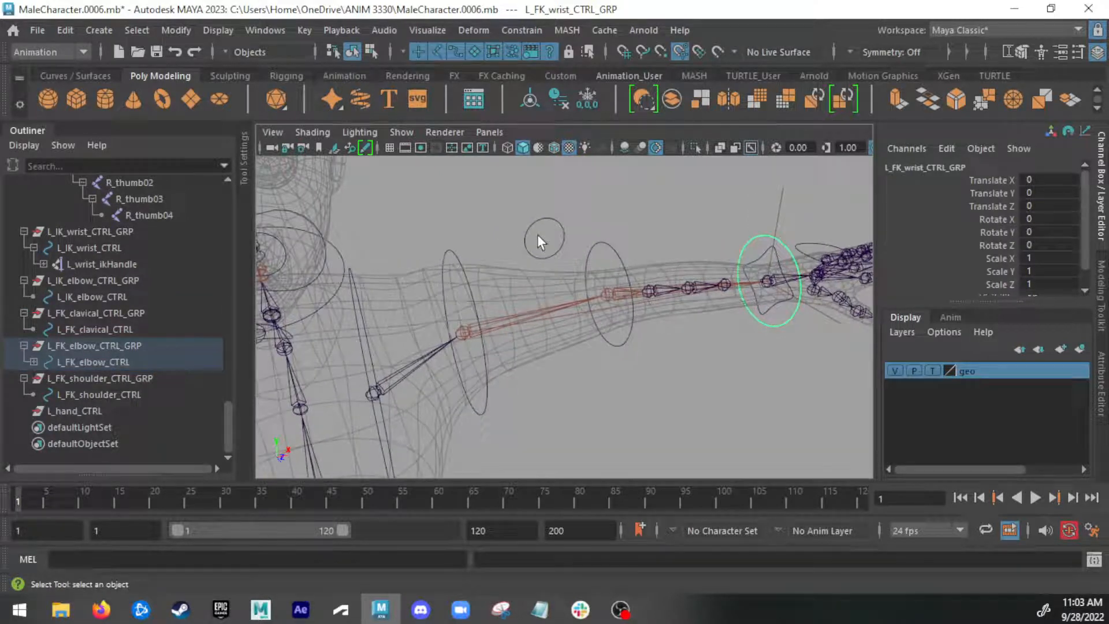
Step: Parent L_FK_elbow_CTRL_GRP under L_FK_shoulder_CTRL
left_click(606, 243)
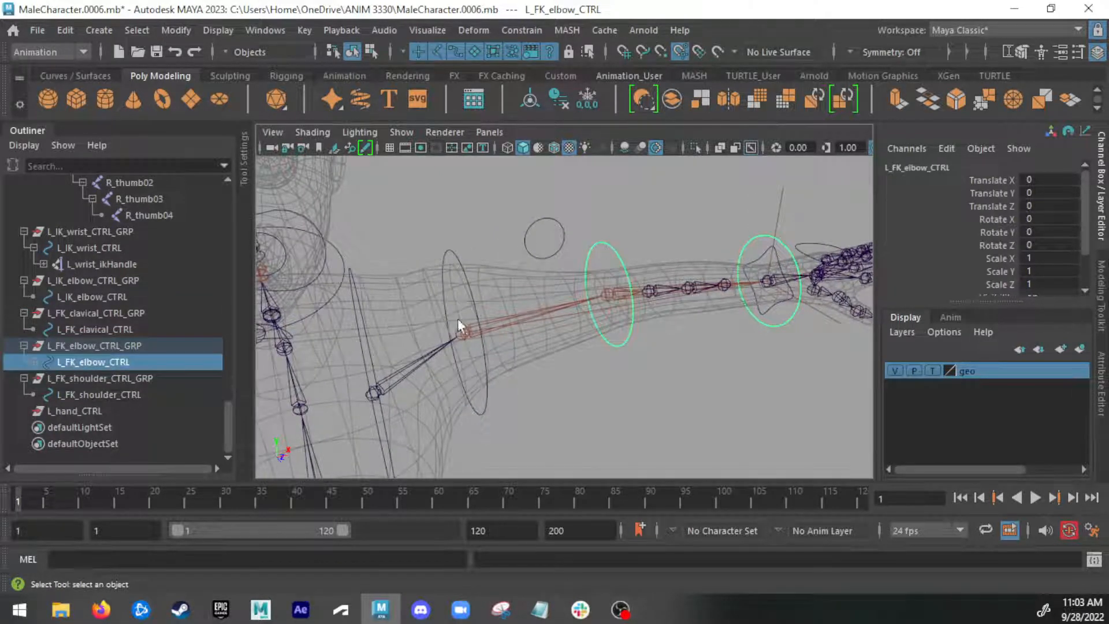
left_click(105, 342)
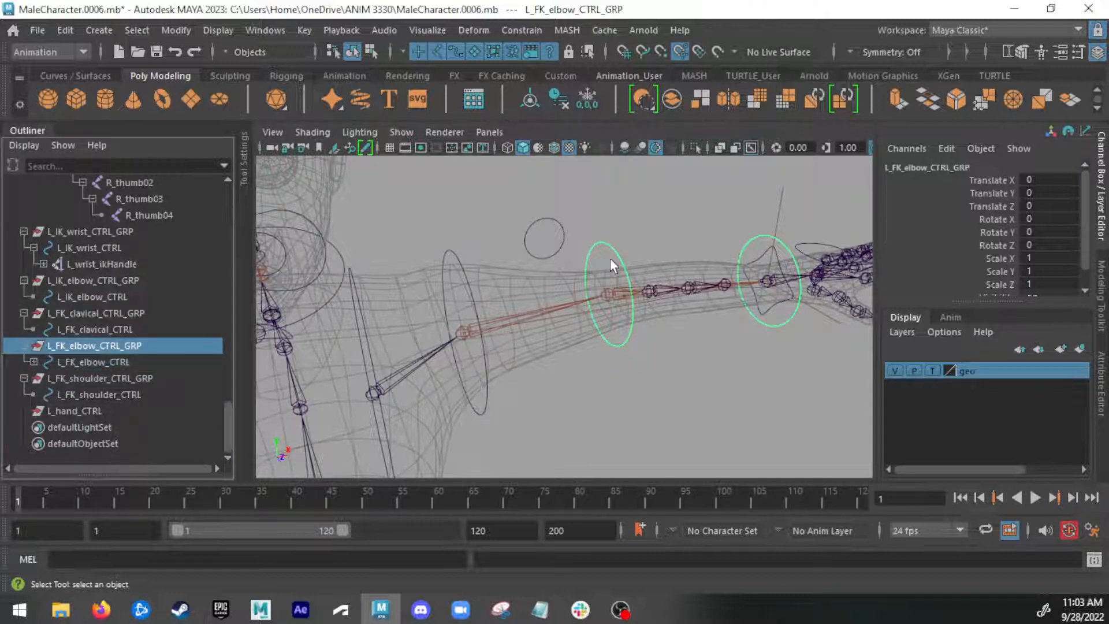
left_click(448, 252, "shift")
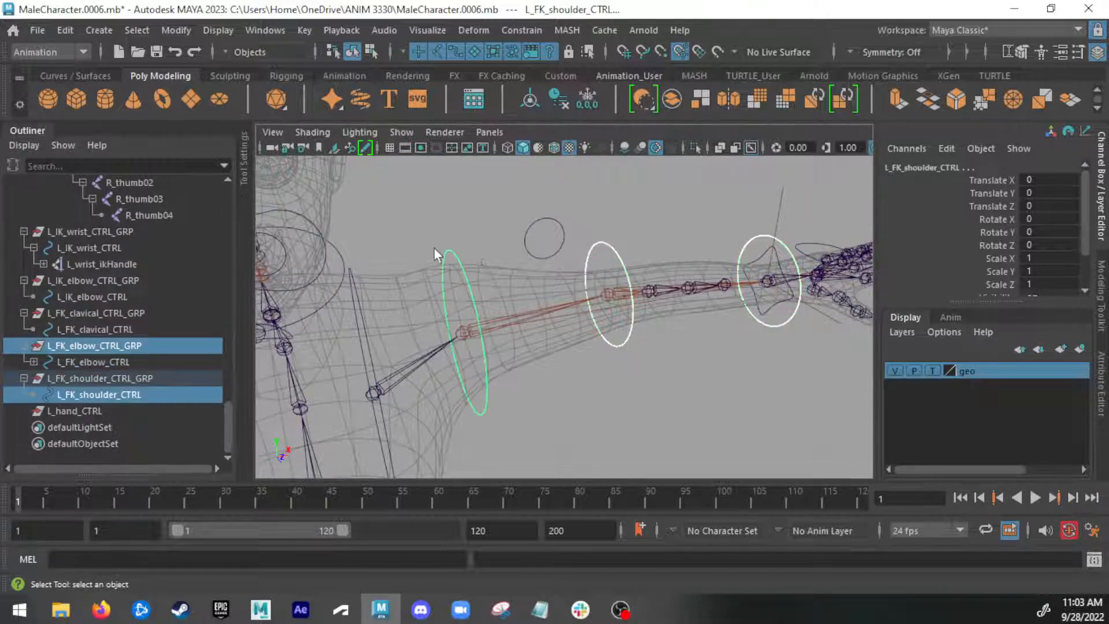
left_click_drag(411, 254, 558, 250, "alt")
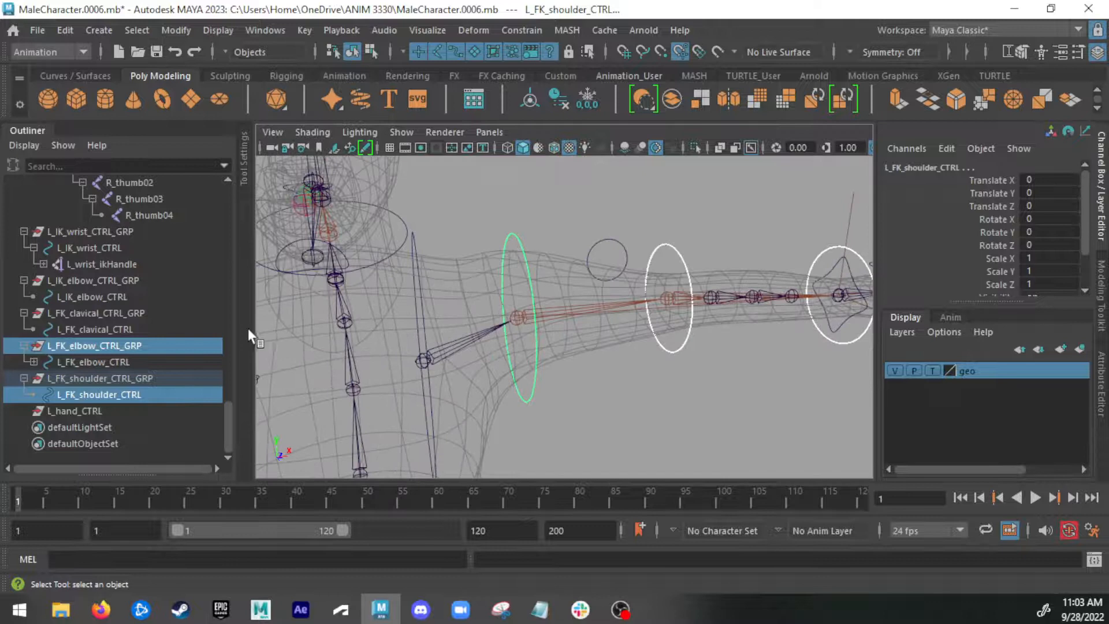
key("p")
Step: Test-rotate L_FK_shoulder_CTRL about -57 degrees in Y to check the parented FK arm chain
left_click(513, 238)
key("f")
key("e")
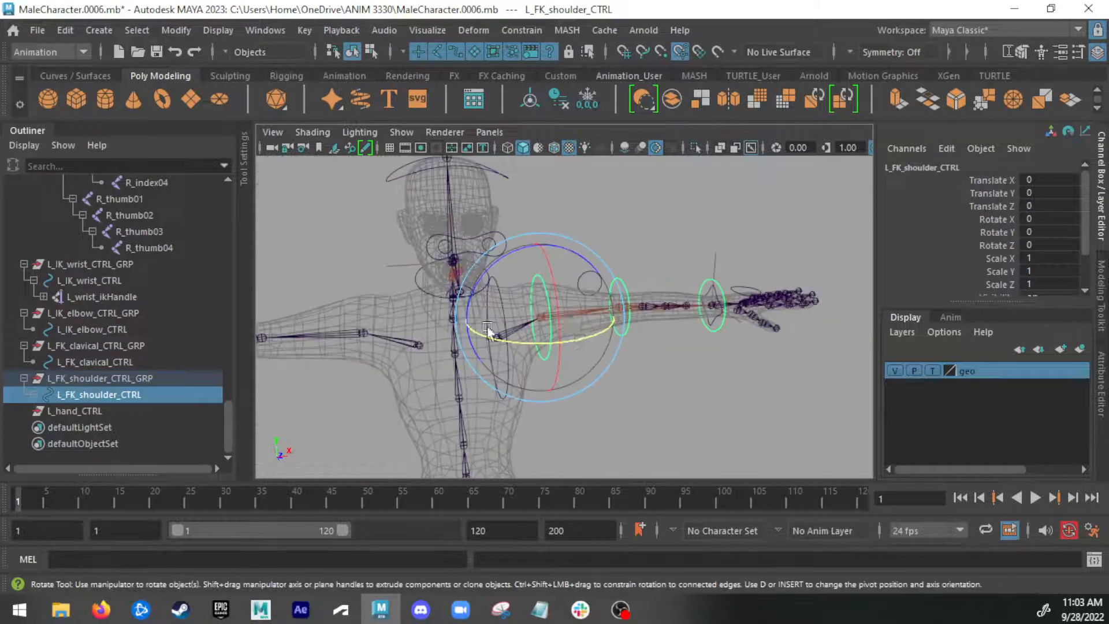
left_click_drag(602, 331, 548, 337)
key("ctrl+z")
key("q")
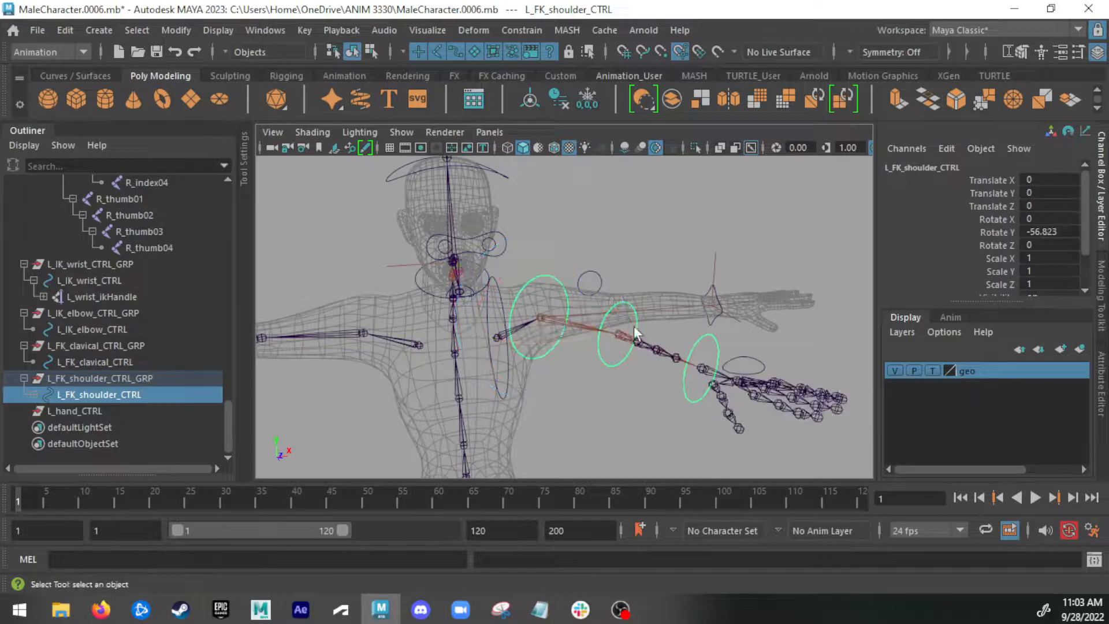
Step: Test-rotate the left FK elbow and wrist controls, and undo all the test rotations of the arm
left_click(633, 332)
key("e")
left_click_drag(636, 336, 603, 441)
key("q")
left_click(655, 357)
key("e")
left_click_drag(670, 399, 601, 361, "alt")
key("q")
middle_click_drag(671, 327, 643, 303, "alt")
key("ctrl+z")
key("ctrl+z")
key("ctrl+z")
key("ctrl+z")
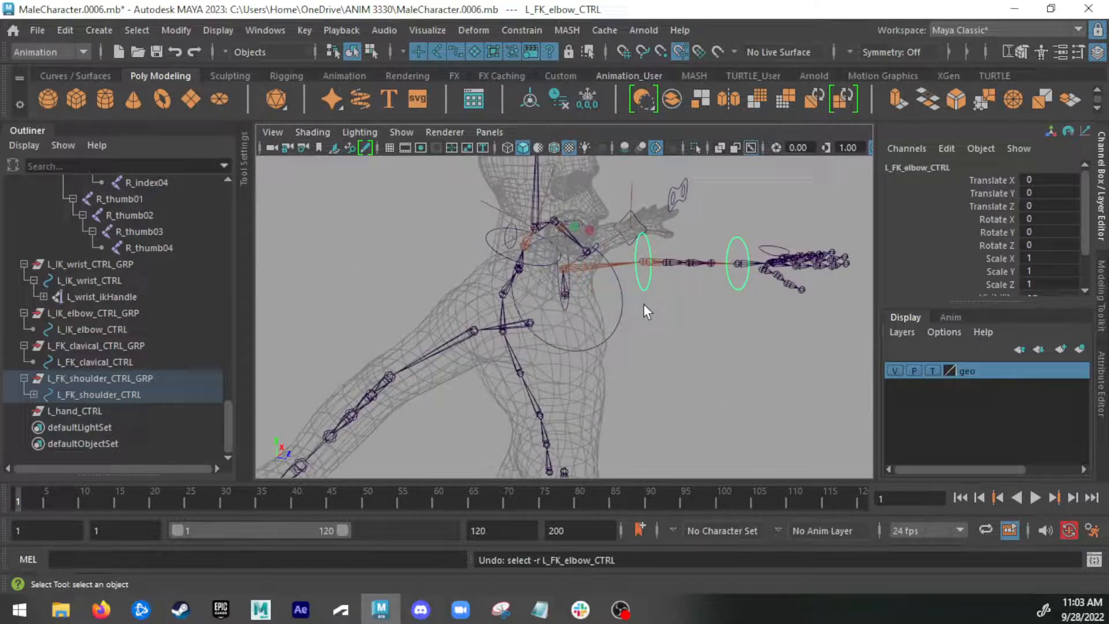
Step: Test-move L_FK_clavical_CTRL upward and undo the move
left_click_drag(643, 304, 628, 342, "alt")
scroll(527, 324, "up", 4)
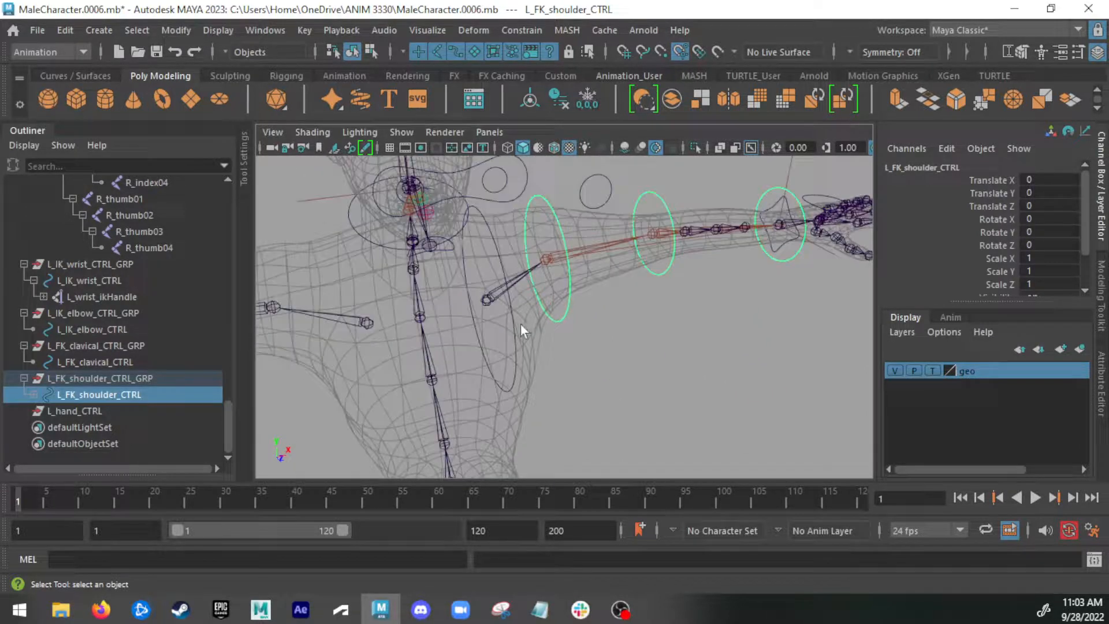
left_click(516, 328)
key("w")
left_click_drag(500, 329, 507, 282)
key("ctrl+z")
key("q")
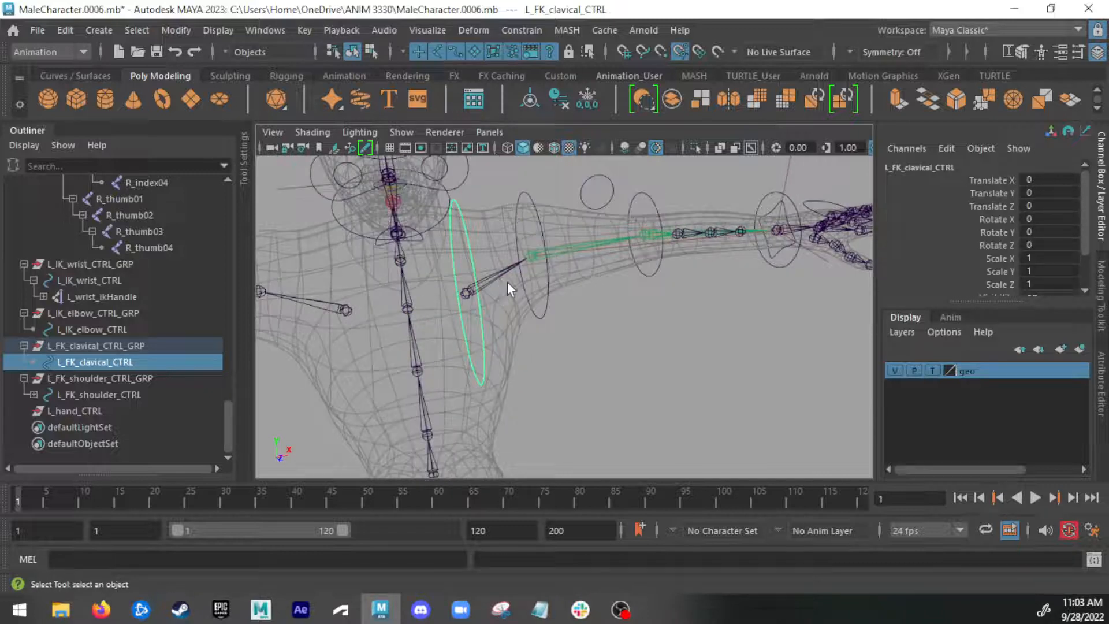
Step: Collapse the left arm's IK and FK control groups in the Outliner
left_click(23, 345)
left_click(23, 328)
left_click(24, 297)
middle_click_drag(658, 324, 531, 365, "alt")
left_click(23, 378)
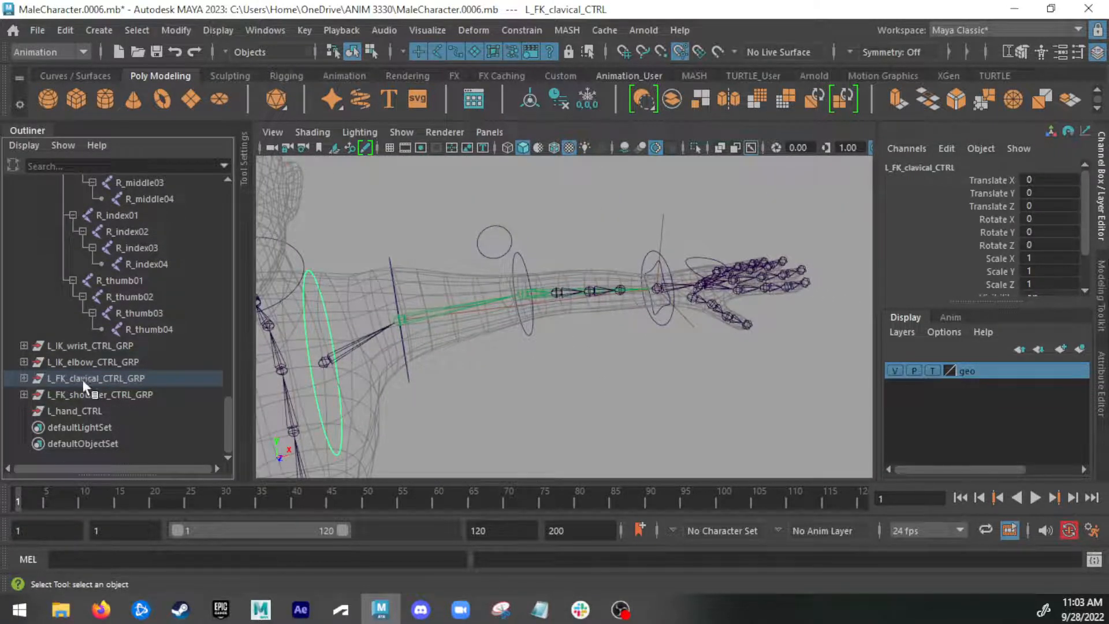
Step: Examine the left arm's IK control groups and wrist constraints in the Outliner, and clear the selection
left_click(86, 361)
left_click(92, 345)
left_click(93, 361)
left_click(64, 312)
scroll(89, 327, "up", 5)
scroll(90, 329, "down", 5)
left_click(107, 343)
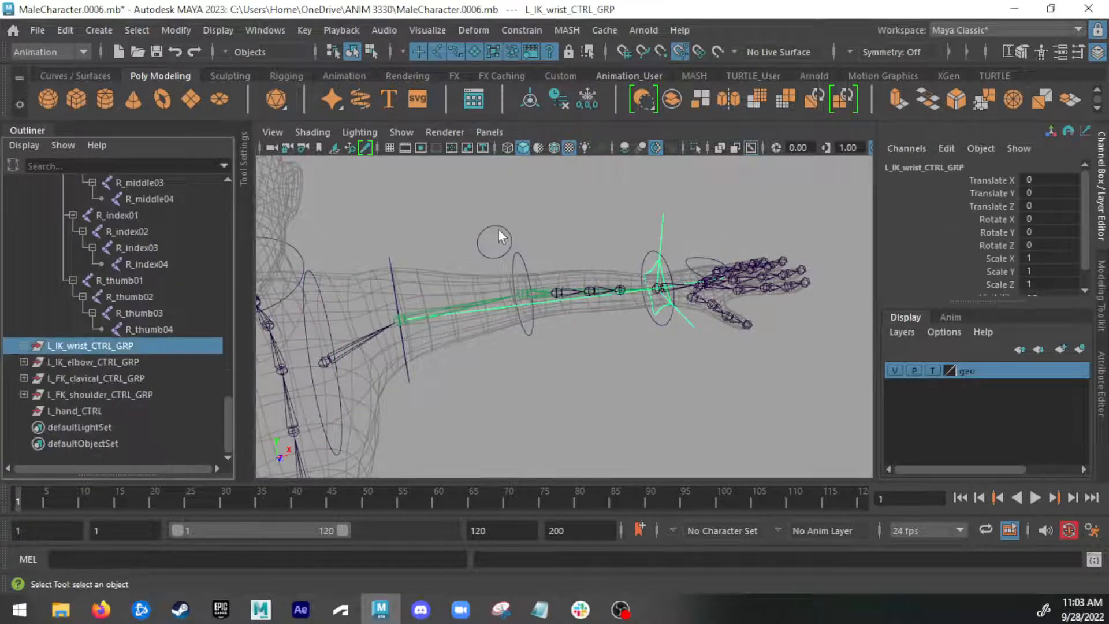
left_click(499, 228)
scroll(110, 298, "up", 6)
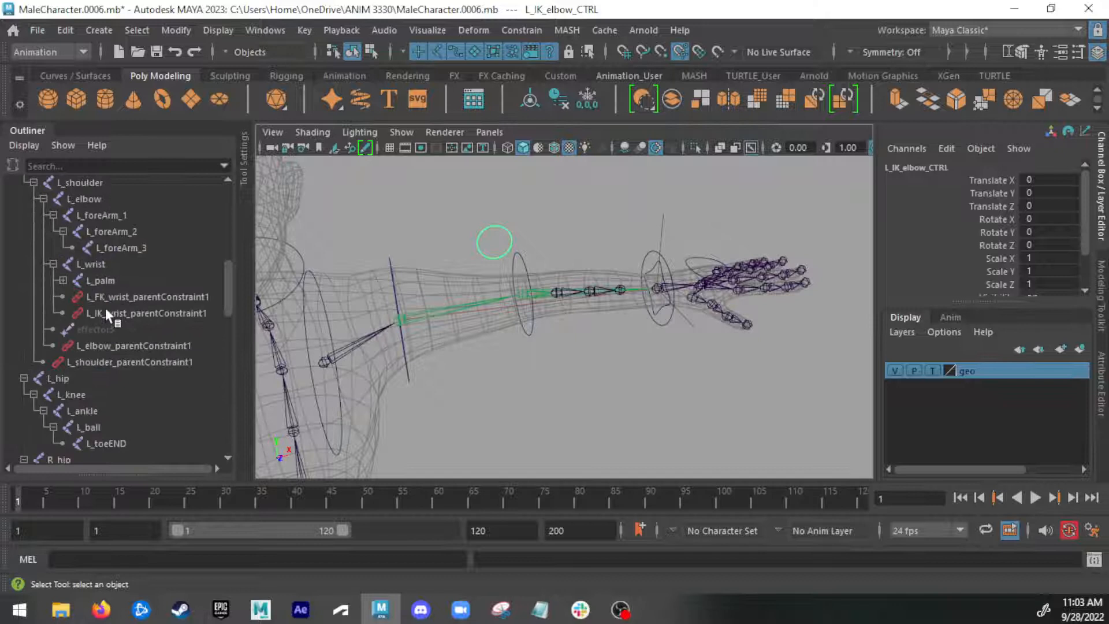
scroll(105, 308, "down", 6)
middle_click_drag(610, 212, 628, 212, "alt")
right_click_drag(628, 212, 551, 213, "alt")
left_click_drag(552, 213, 537, 213, "alt")
middle_click_drag(537, 214, 537, 215, "alt")
scroll(543, 214, "up", 2)
left_click(610, 203)
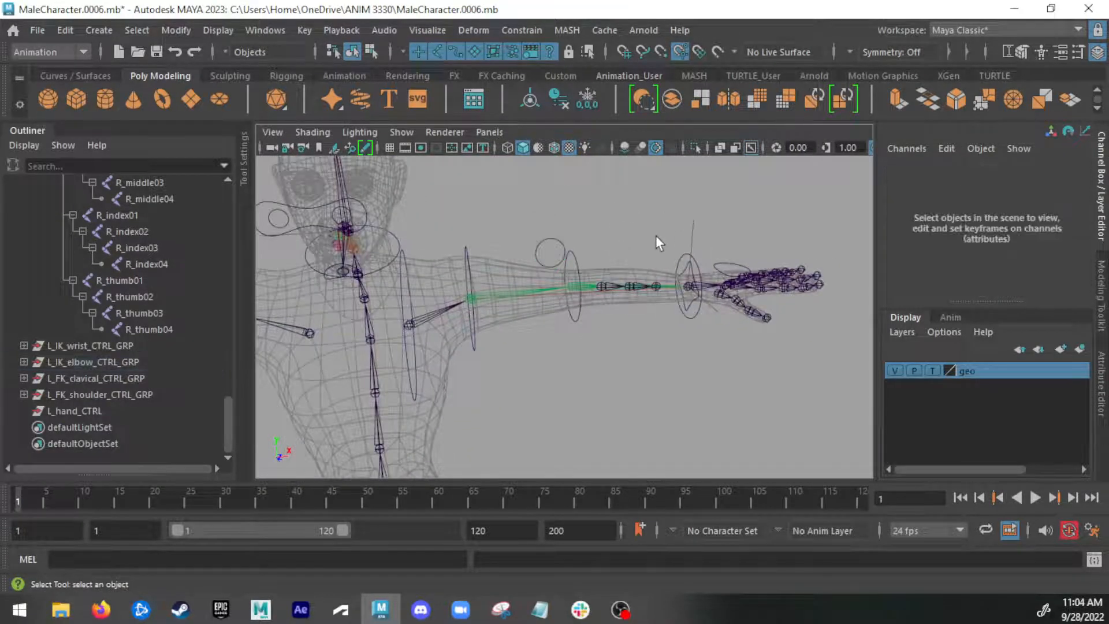
Step: Rotate L_FK_shoulder_CTRL to swing the left arm downward
scroll(678, 254, "up", 1)
left_click(450, 248)
key("e")
left_click_drag(513, 310, 472, 321)
left_click_drag(508, 263, 511, 304)
Step: Bend the left arm by rotating L_FK_elbow_CTRL about -28 degrees in Y
left_click(592, 335)
left_click(585, 335)
middle_click_drag(598, 369, 595, 287, "alt")
left_click_drag(598, 335, 559, 326)
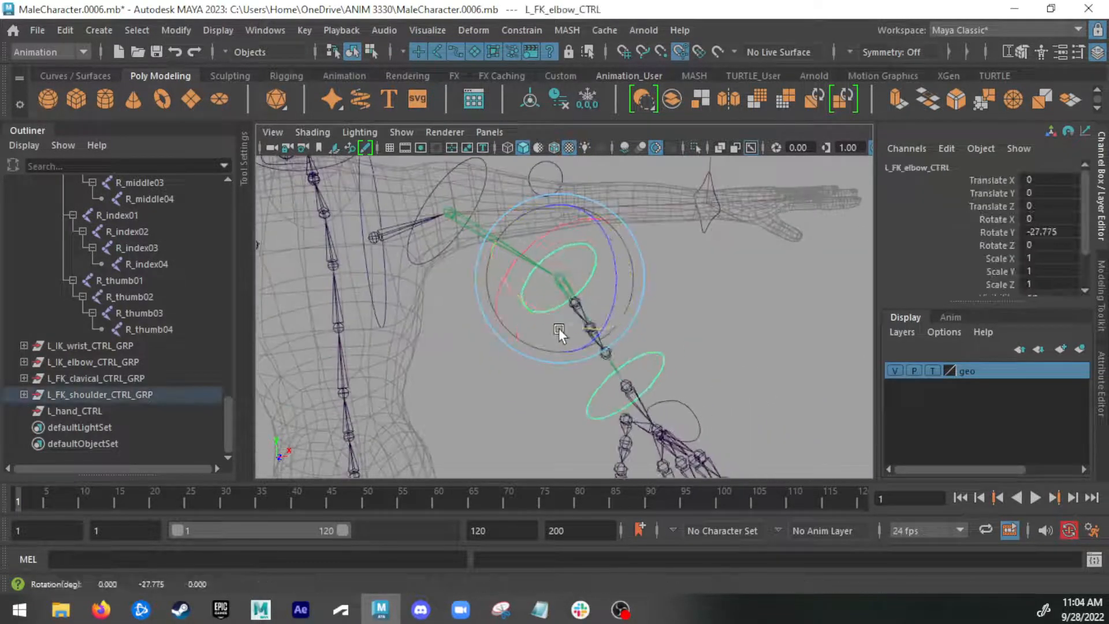
Step: Rotate L_FK_wrist_CTRL to about 12.6, -22.4 and -25.4 degrees in X, Y and Z
left_click(658, 358)
left_click_drag(661, 417, 631, 372)
mouse_move(631, 372)
middle_mouse_down("alt")
mouse_move(647, 250)
mouse_move(635, 383)
middle_mouse_up("alt")
scroll(636, 384, "down", 5)
key("q")
left_click_drag(646, 381, 677, 375, "alt")
scroll(677, 375, "up", 2)
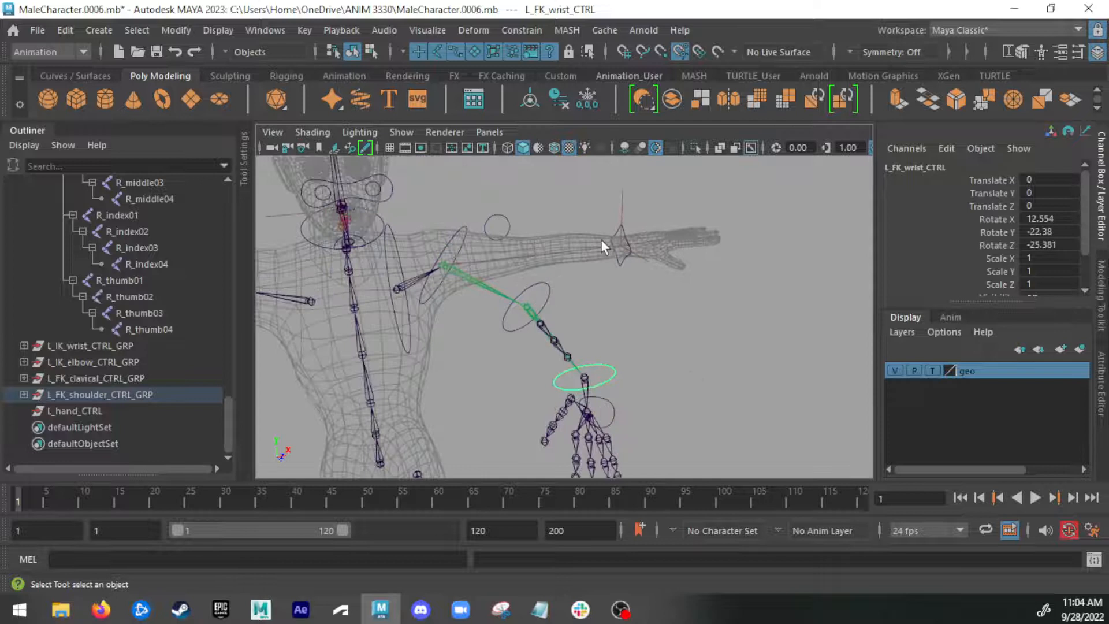
Step: Blend the left arm from FK to IK using the FK IK Switch on L_hand_CTRL
scroll(629, 260, "up", 3)
left_click_drag(690, 205, 667, 303, "alt")
left_click(690, 327)
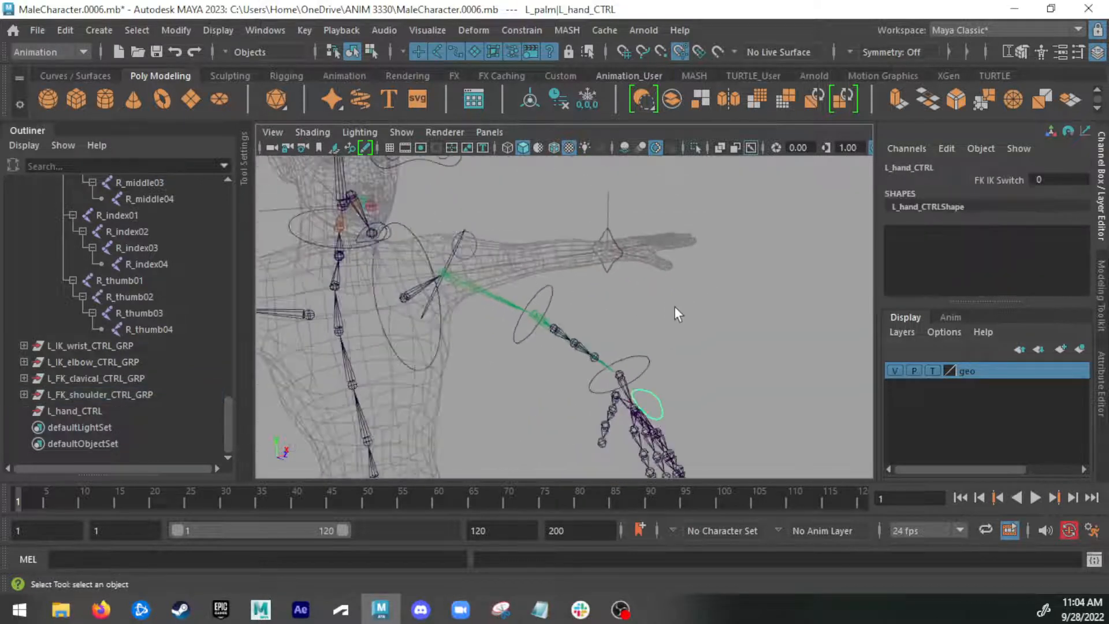
left_click(1002, 180)
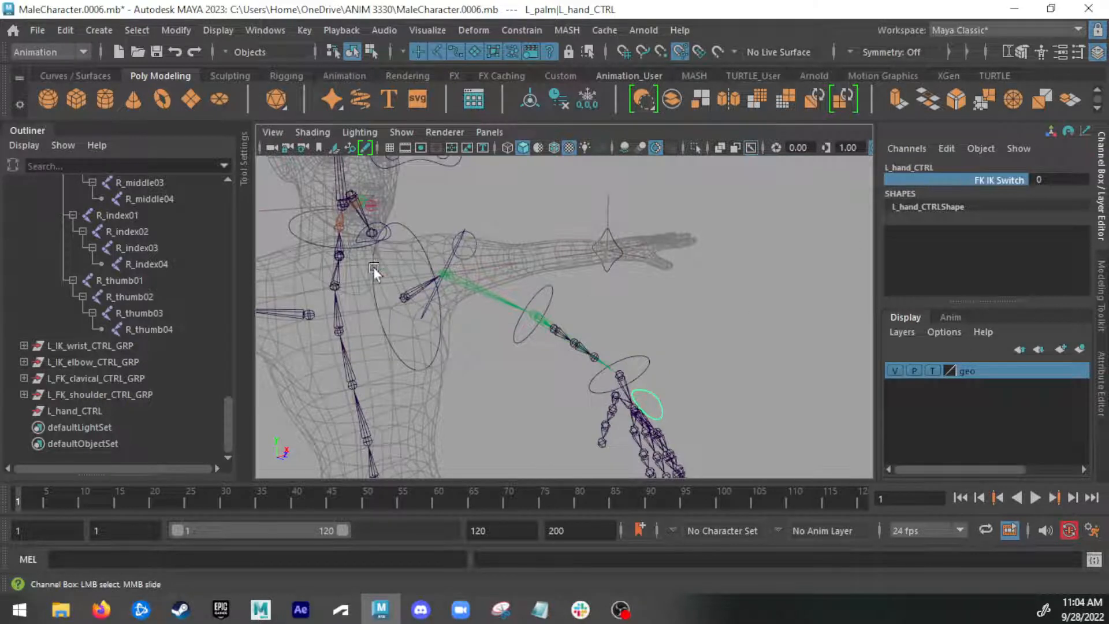
left_click_drag(663, 369, 572, 294, "alt")
middle_click_drag(572, 293, 591, 291)
left_click_drag(592, 291, 693, 245, "alt")
right_click_drag(693, 245, 787, 286, "alt")
left_click_drag(787, 285, 693, 272, "alt")
right_click_drag(693, 271, 559, 258, "alt")
Step: Pose L_IK_wrist_CTRL at about -1.38, -2.07 and 0.01 translation, and about -24.6, -75.3 and 26 degrees rotation in X, Y and Z
left_click(622, 288)
right_click_drag(622, 289, 598, 283, "alt")
left_click_drag(599, 283, 533, 355)
left_click_drag(533, 356, 522, 322, "alt")
key("e")
left_click_drag(532, 278, 469, 350)
key("w")
left_click_drag(499, 256, 497, 298)
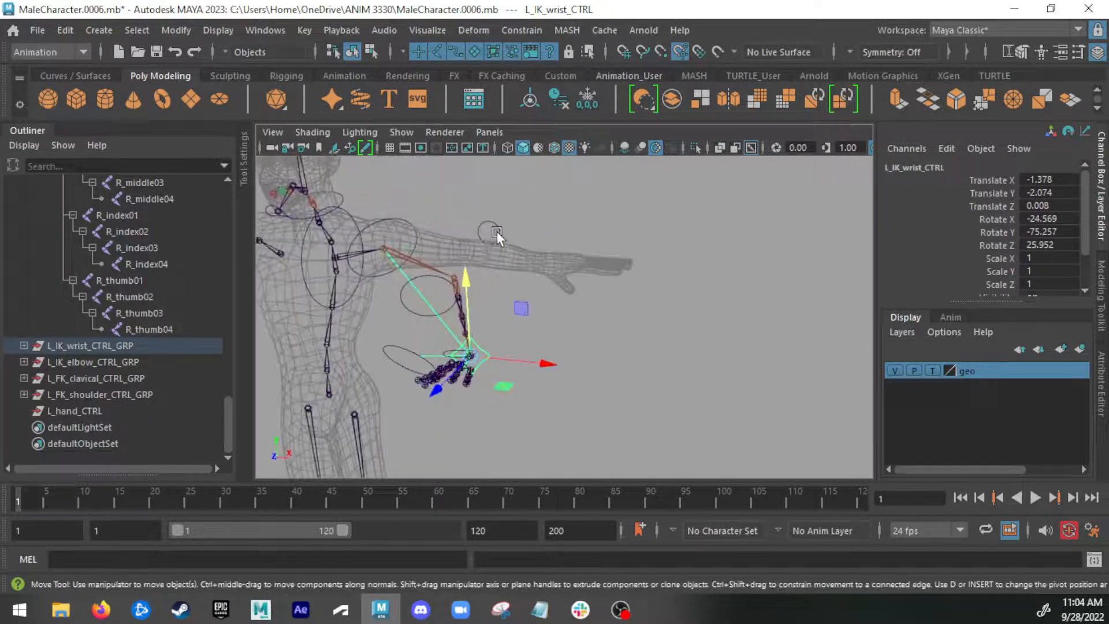
Step: Try lowering L_IK_elbow_CTRL to redirect the elbow, and undo that move together with the last wrist control adjustments
left_click(487, 232)
left_click_drag(486, 231, 495, 289)
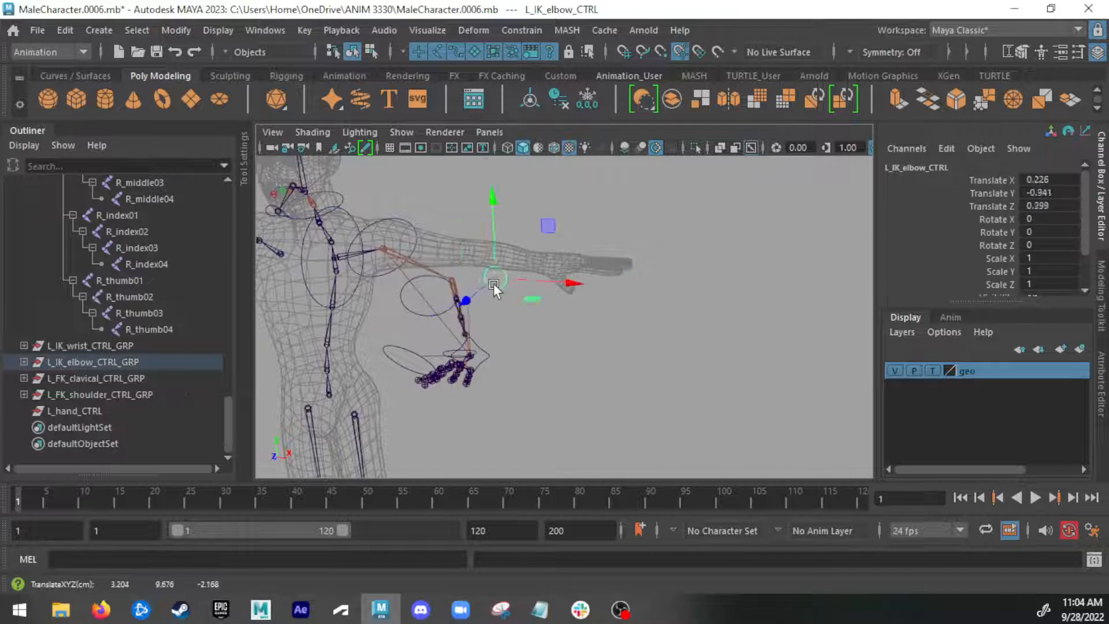
key("ctrl+z")
key("ctrl+z")
key("ctrl+z")
key("ctrl+z")
key("q")
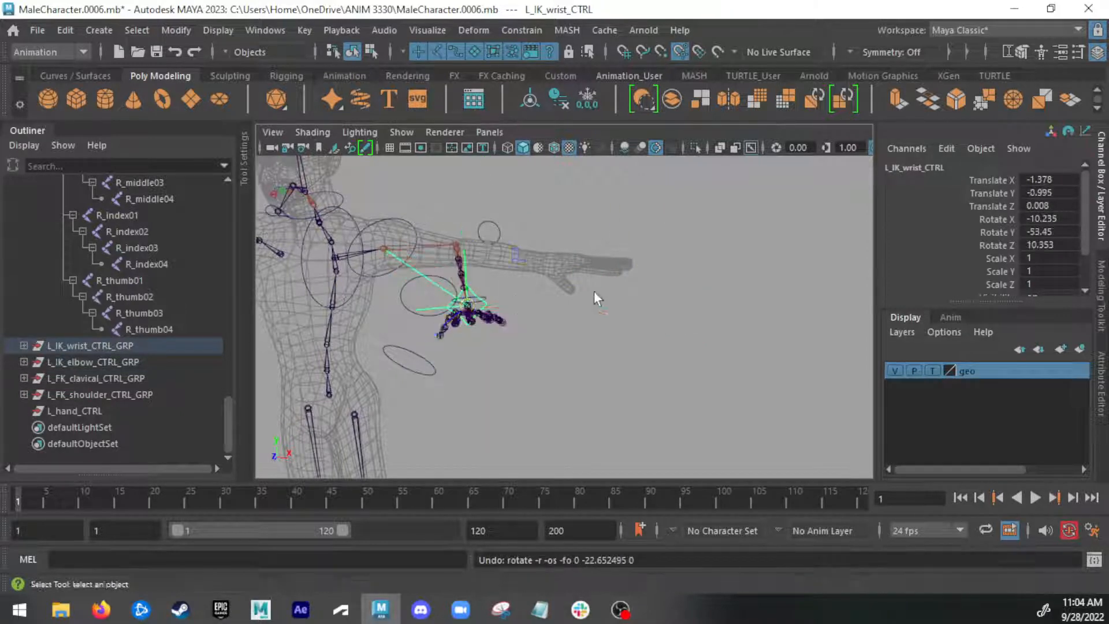
Step: Reset translation and rotation to 0 on the left arm's IK wrist and elbow and FK wrist, elbow and shoulder controls, and clear the selection
left_click(498, 230, "shift")
left_click_drag(498, 230, 505, 445, "alt")
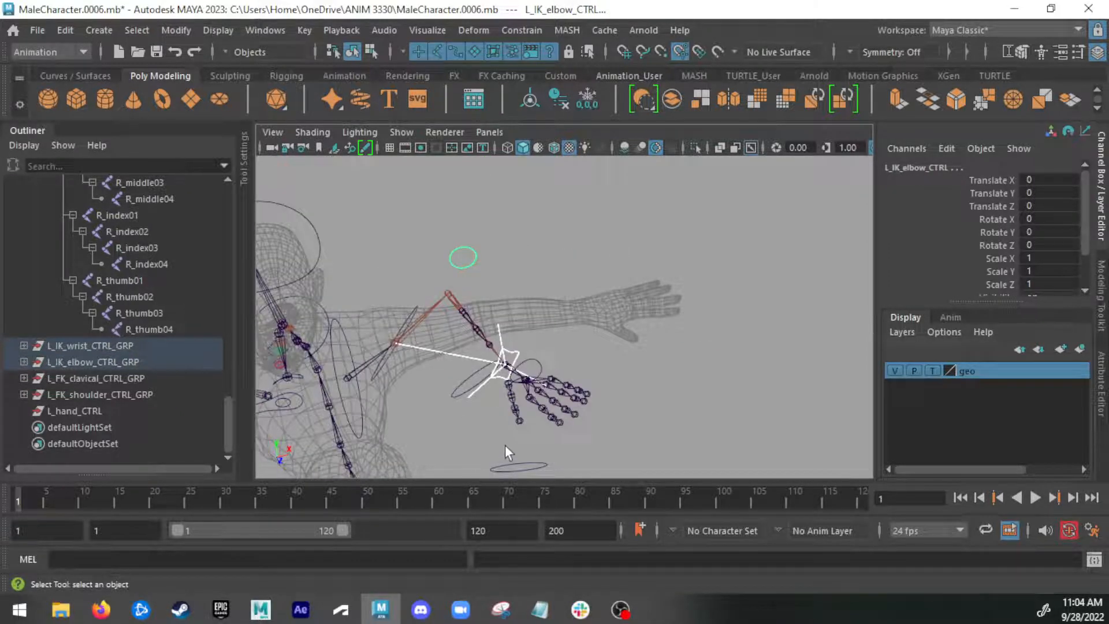
middle_click_drag(504, 445, 522, 395, "alt")
left_click(525, 416, "shift")
left_click(472, 331, "shift")
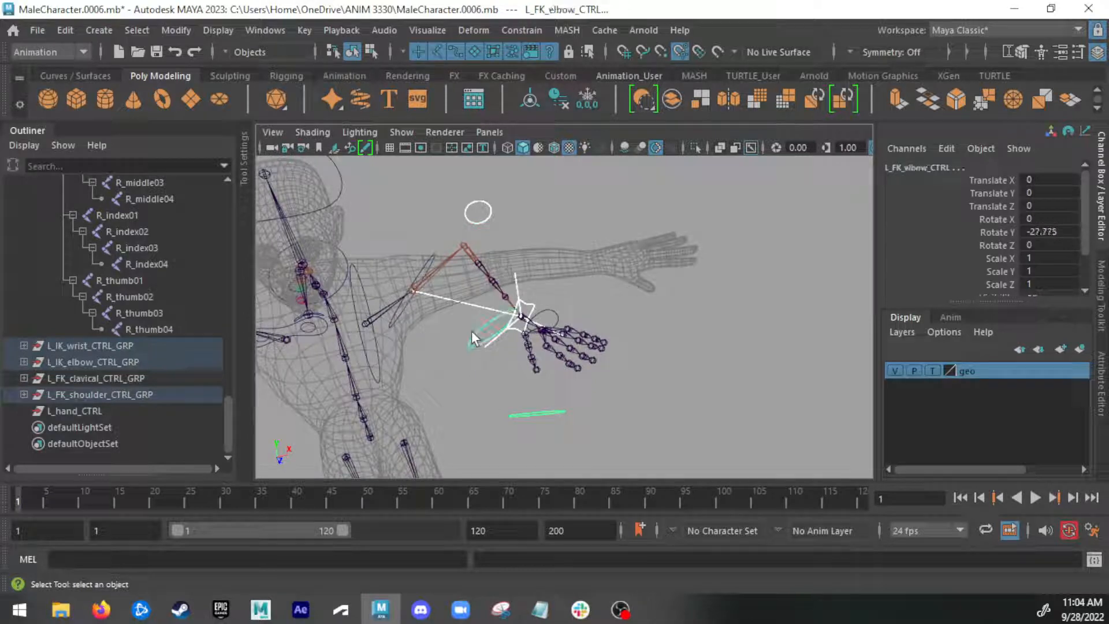
left_click(428, 257, "shift")
left_click_drag(1040, 180, 1039, 245)
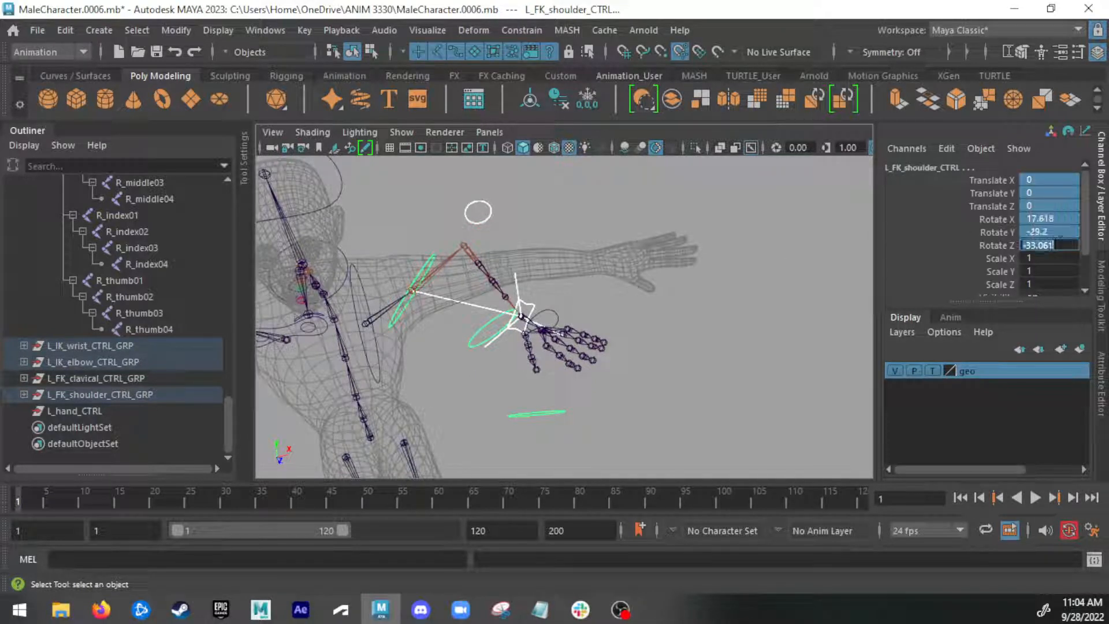
type("0")
key("Return")
left_click_drag(632, 196, 589, 275, "alt")
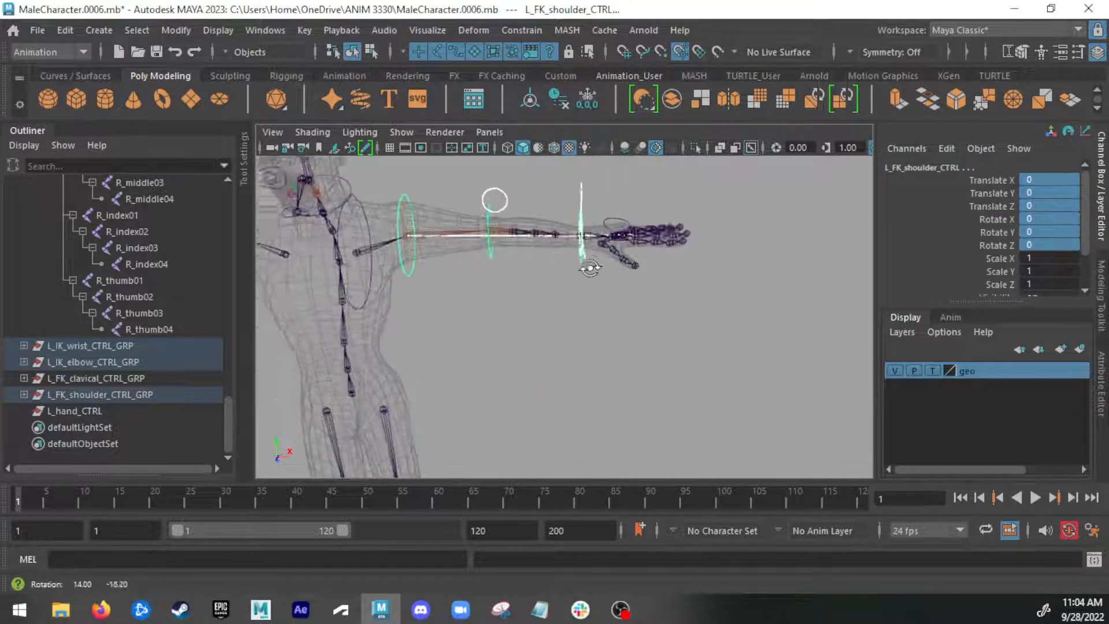
middle_click_drag(589, 275, 669, 311, "alt")
right_click_drag(669, 311, 544, 227, "alt")
left_click(551, 246)
Step: Examine the left arm's controls and joints from several angles and compare them with the right arm's joints
mouse_move(550, 245)
middle_mouse_down("alt")
mouse_move(576, 251)
mouse_move(566, 250)
middle_mouse_up("alt")
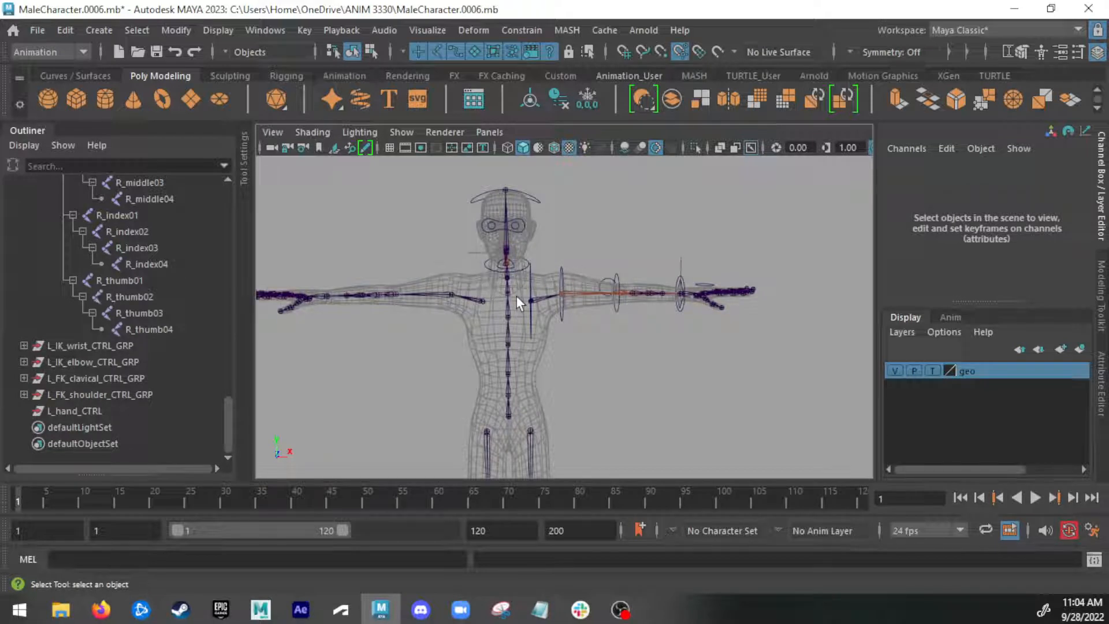
left_click_drag(537, 311, 549, 337, "alt")
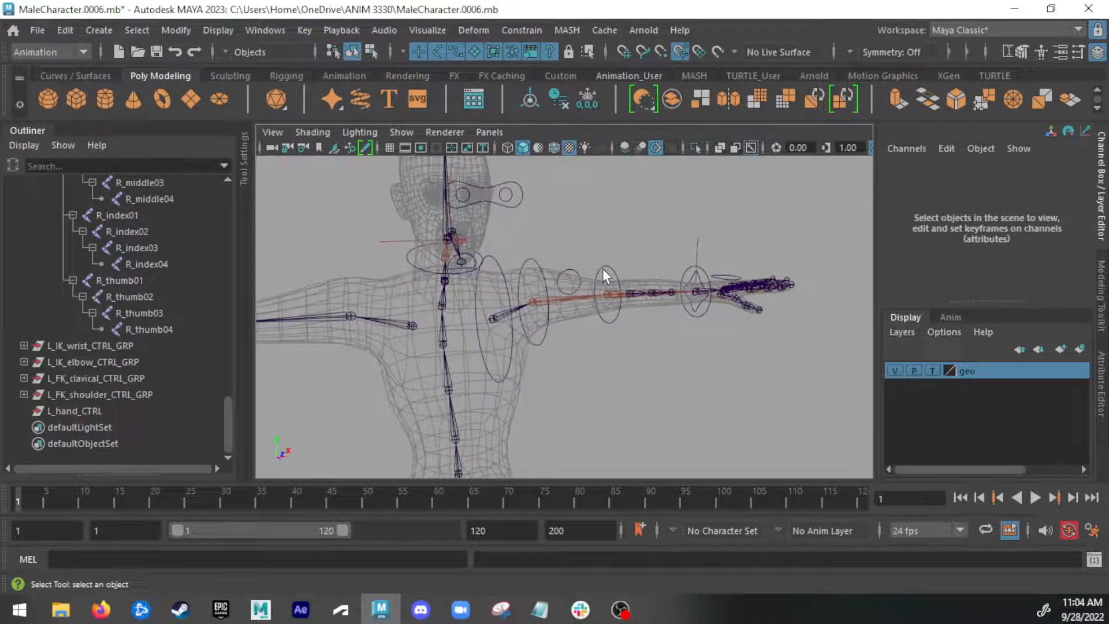
left_click_drag(602, 268, 587, 287, "alt")
middle_click_drag(587, 287, 540, 314, "alt")
right_click_drag(540, 314, 583, 326, "alt")
middle_click_drag(485, 323, 564, 301, "alt")
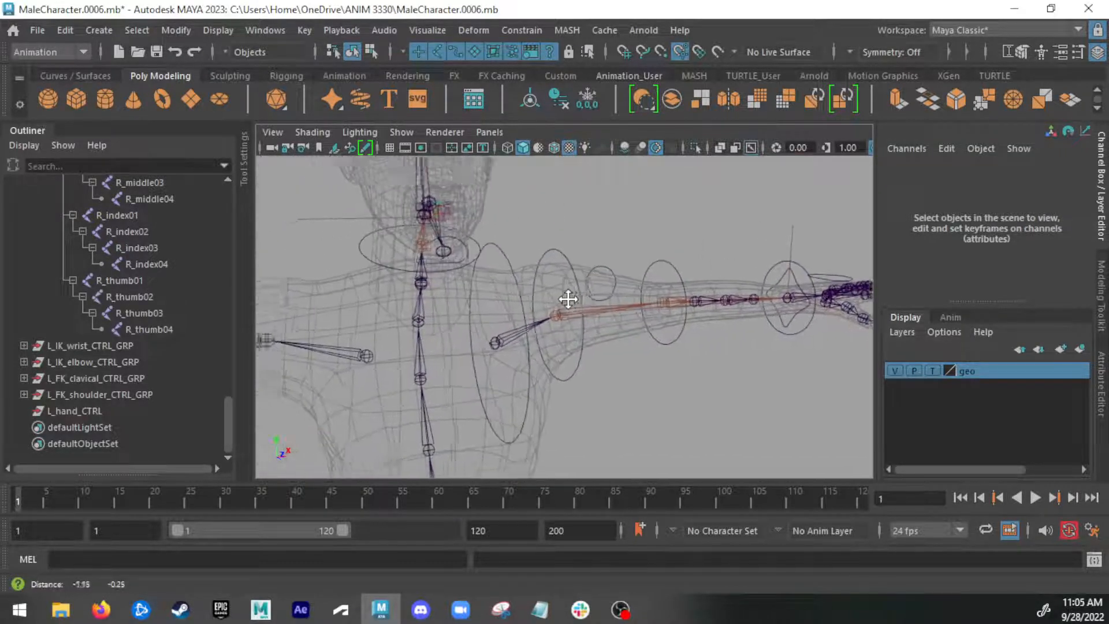
left_click_drag(564, 301, 688, 294, "alt")
middle_click_drag(688, 295, 750, 296, "alt")
right_click_drag(636, 328, 431, 337, "alt")
left_click_drag(514, 335, 460, 331, "alt")
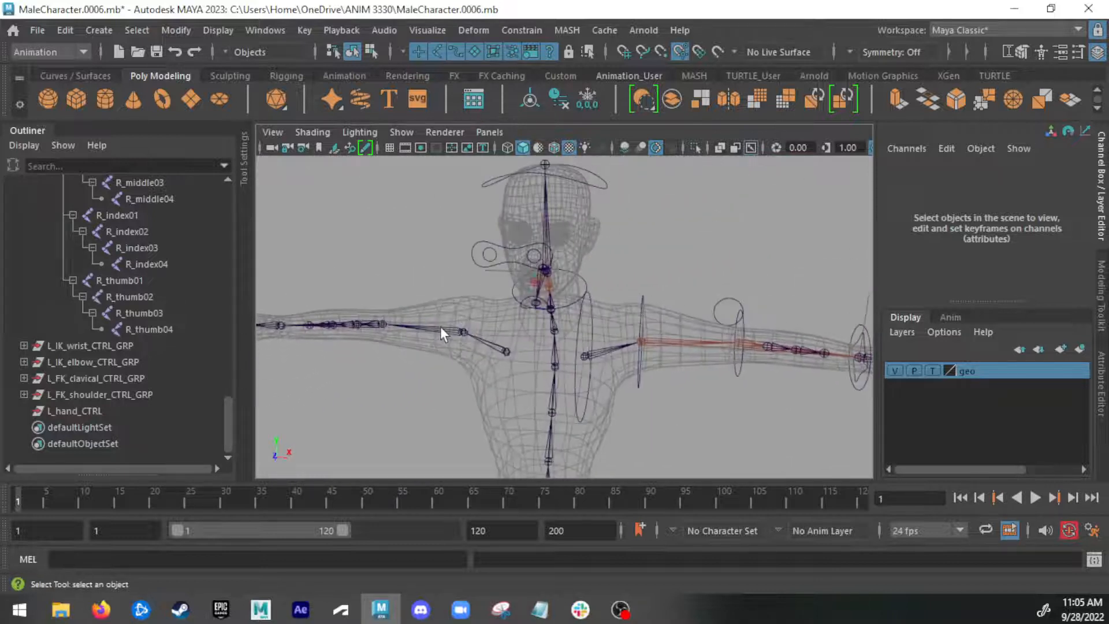
middle_click_drag(460, 332, 565, 318, "alt")
right_click_drag(564, 317, 421, 321, "alt")
left_click_drag(520, 323, 564, 324, "alt")
middle_click_drag(564, 324, 475, 316, "alt")
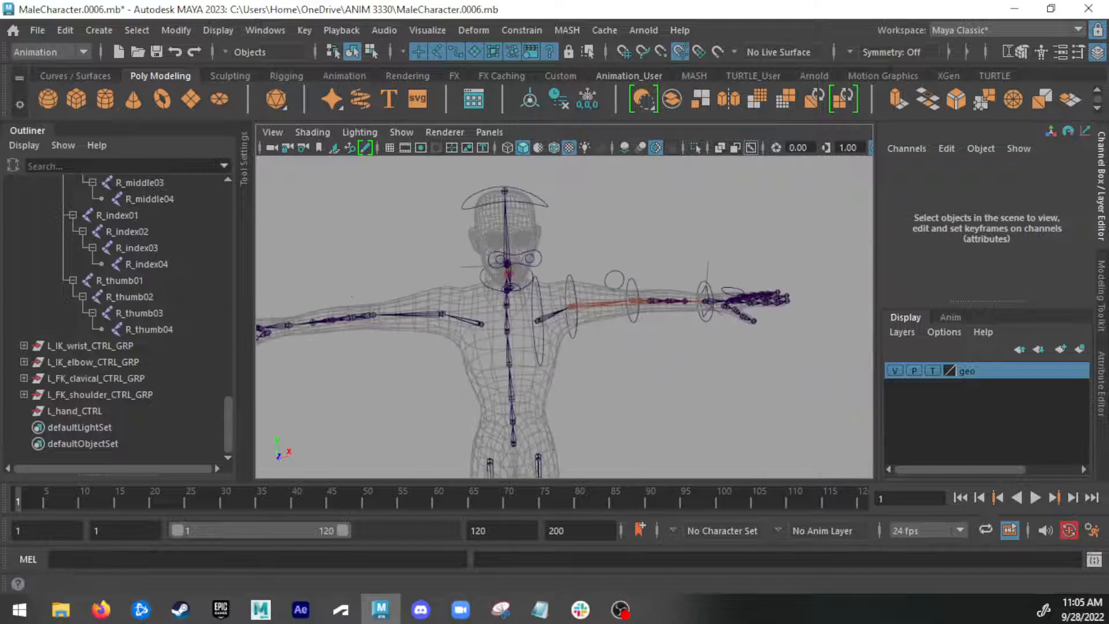